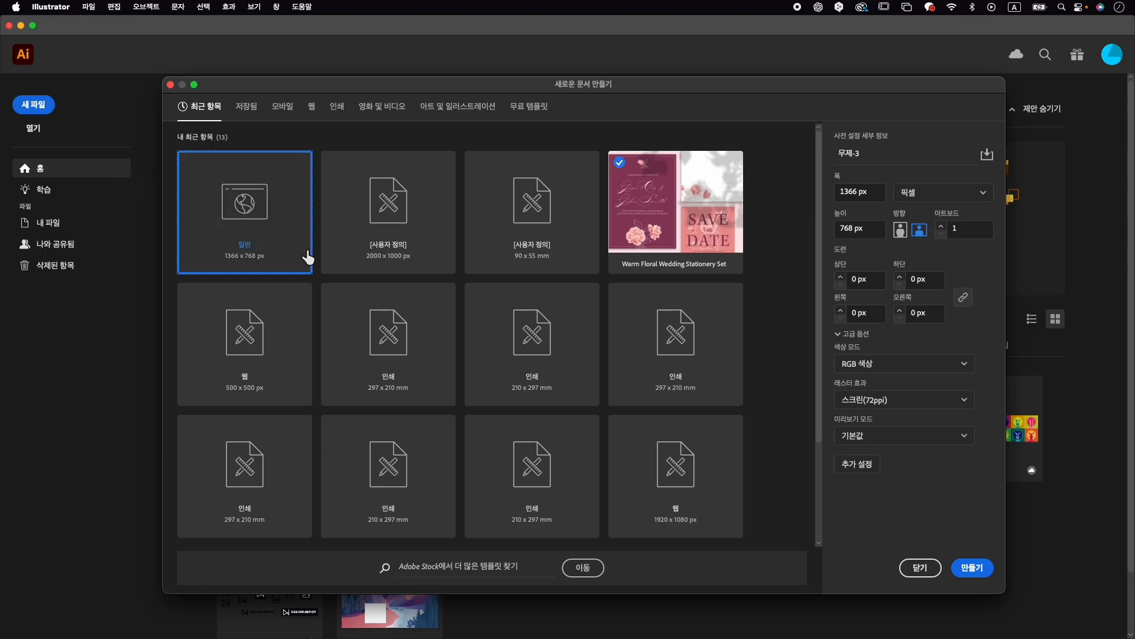
Create a new web document from the 1366 x 768 px preset
click(312, 108)
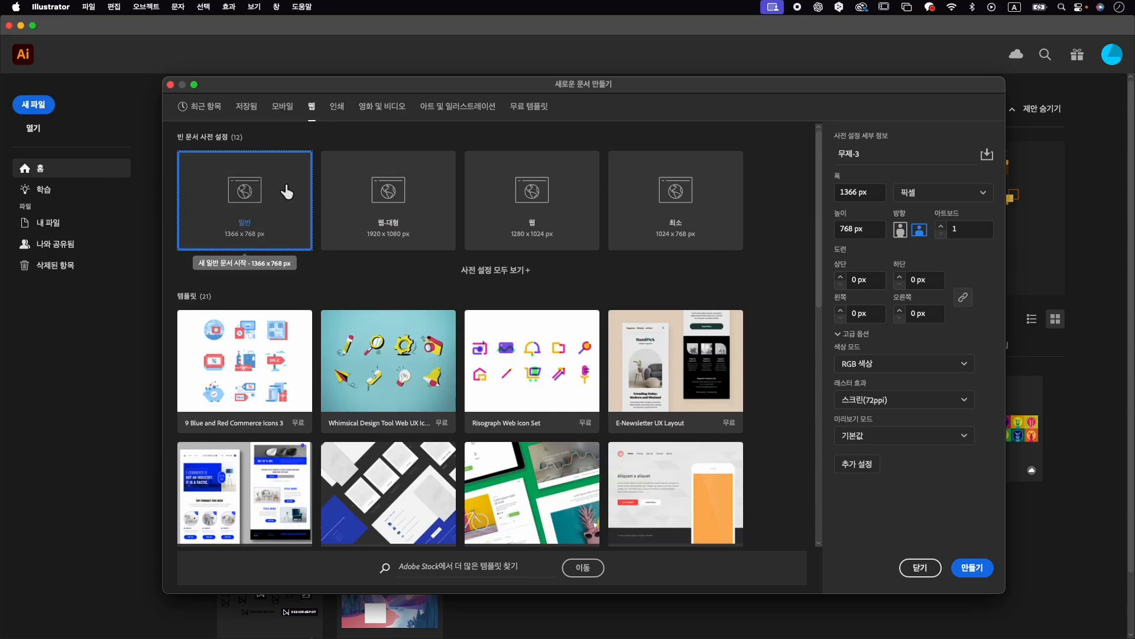
click(973, 569)
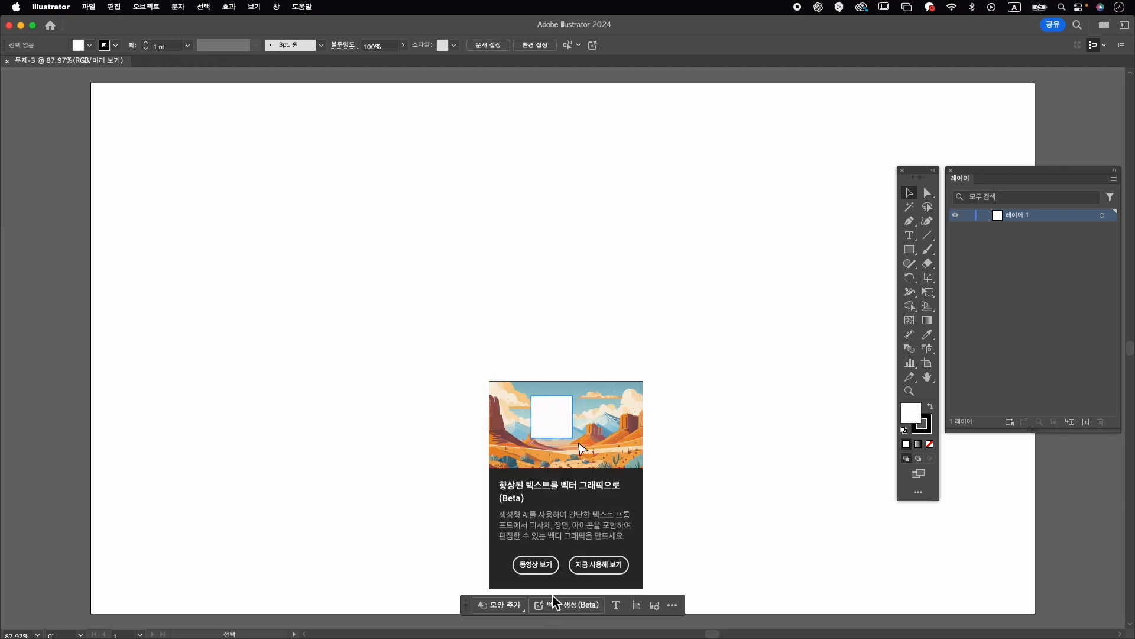
click(279, 6)
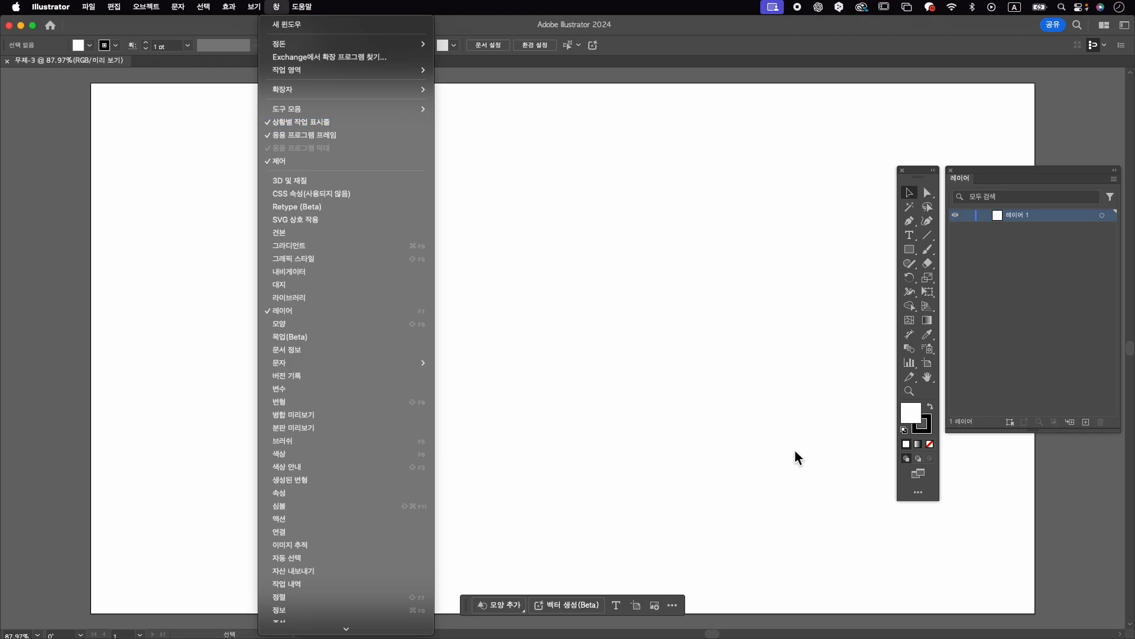
click(755, 469)
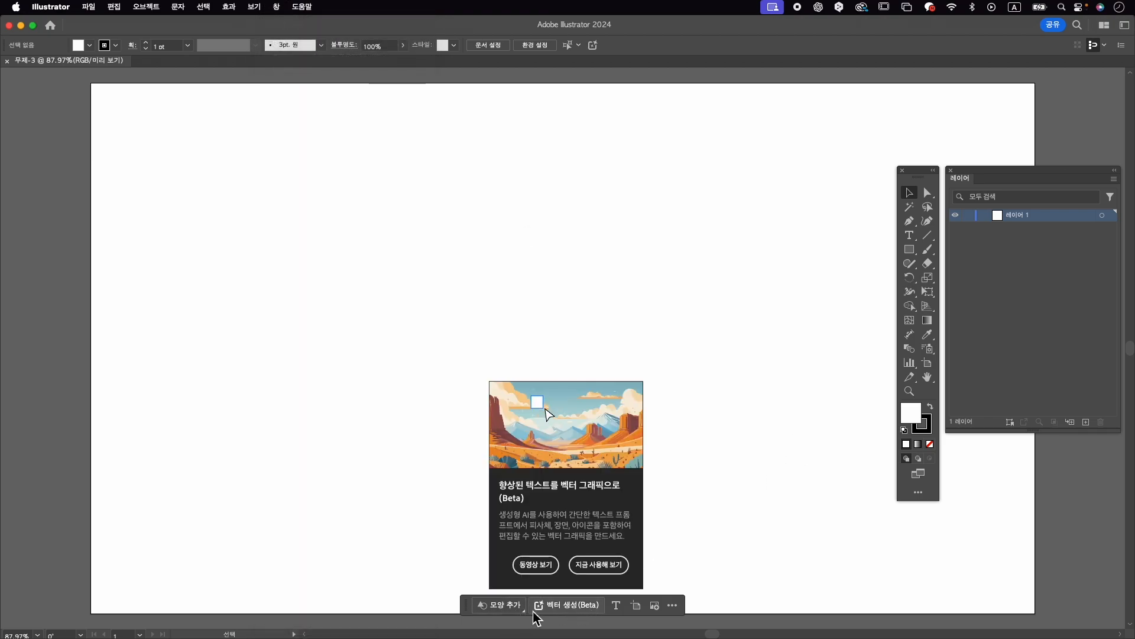
Generate a vector graphic from the prompt "호랑이" with the Generate Vectors (Beta) feature
click(578, 606)
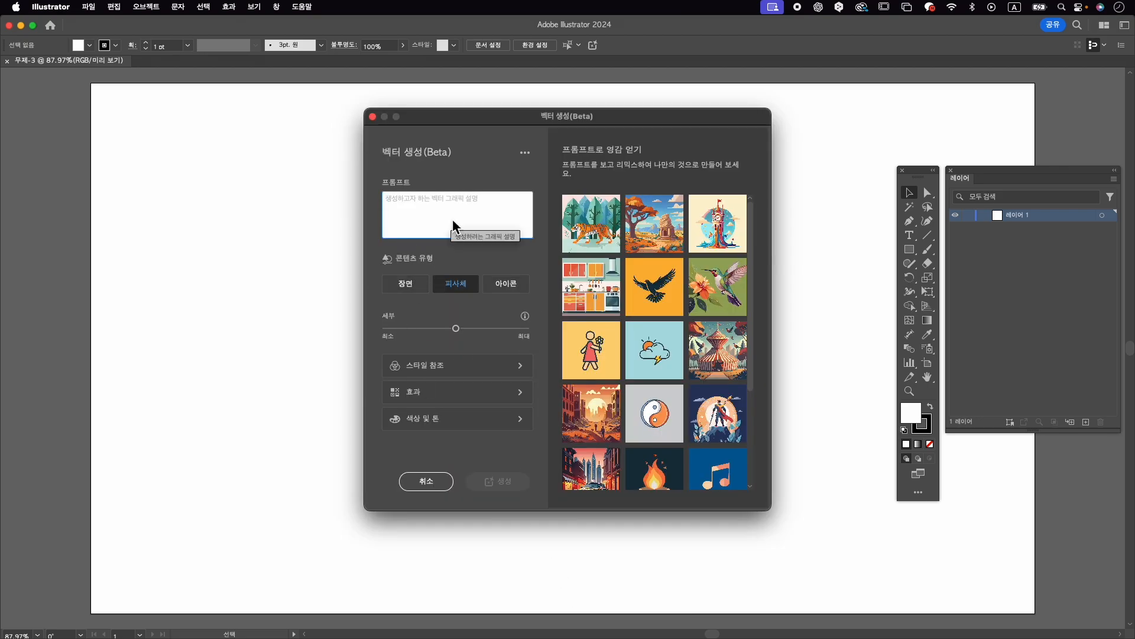
key(ctrl+space)
text(호랑이)
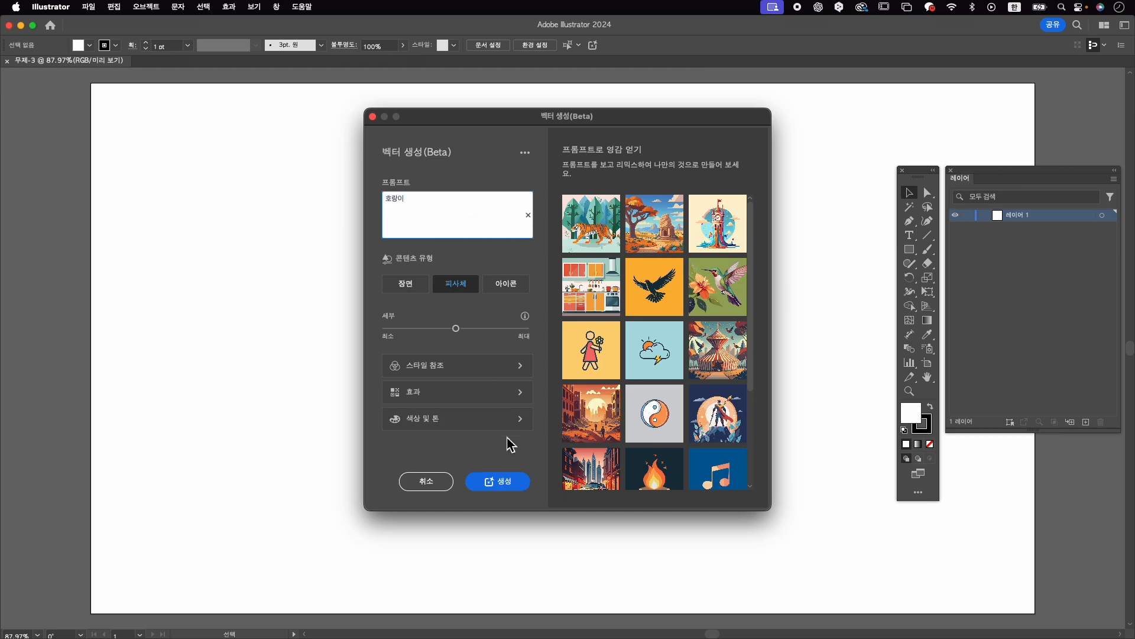
click(490, 481)
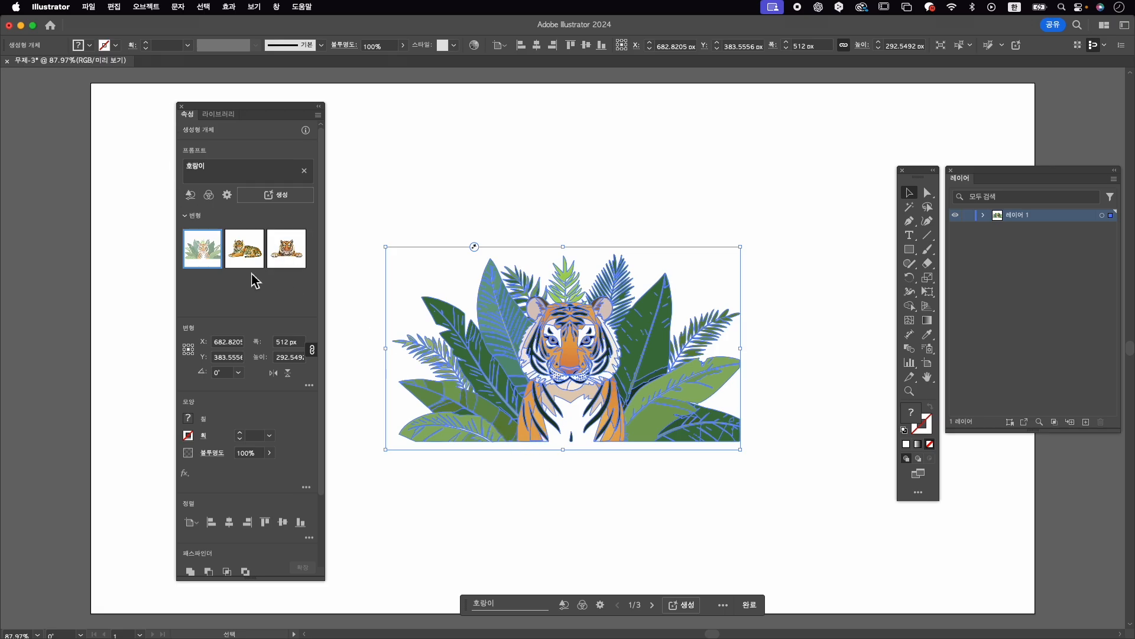
Preview the generated tiger variations on the artboard one after another and return to the first one
click(780, 368)
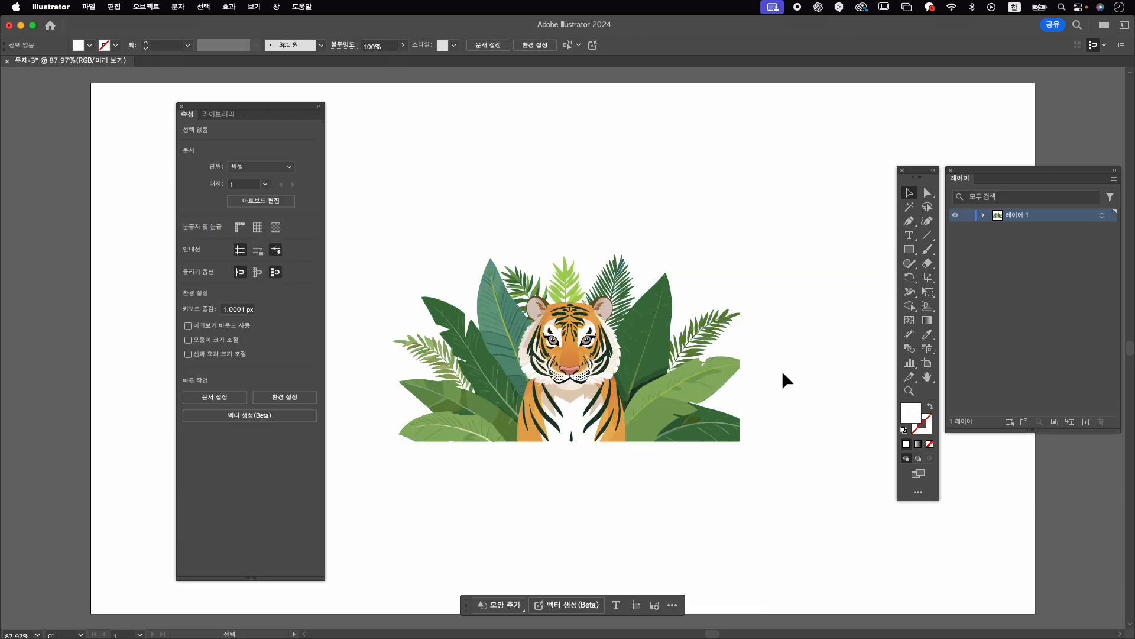
click(612, 361)
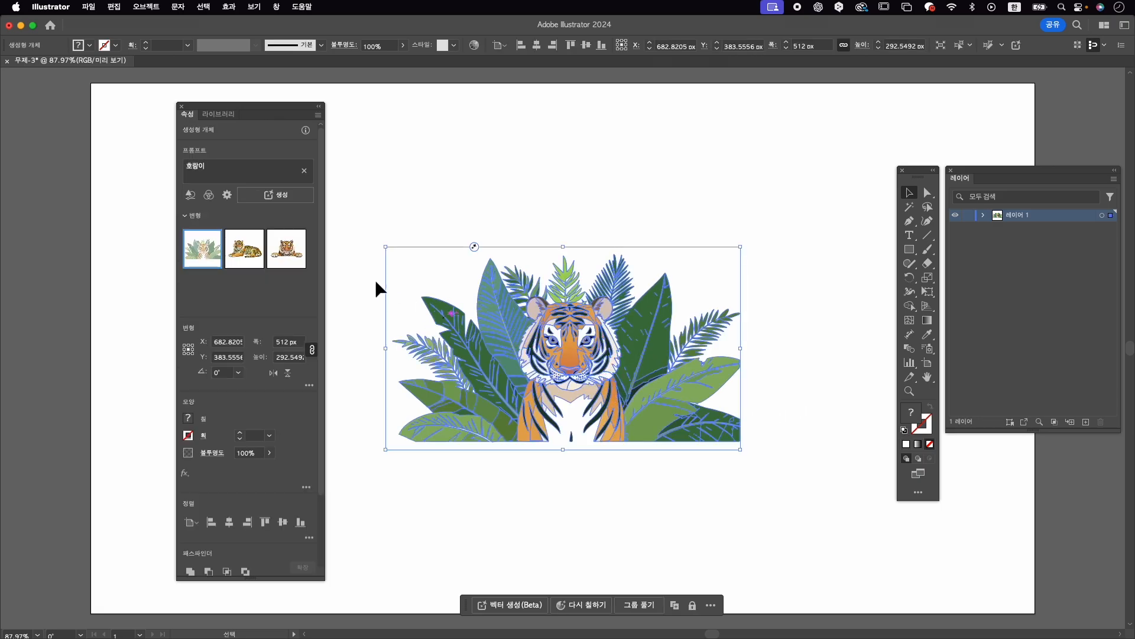
click(244, 262)
click(295, 256)
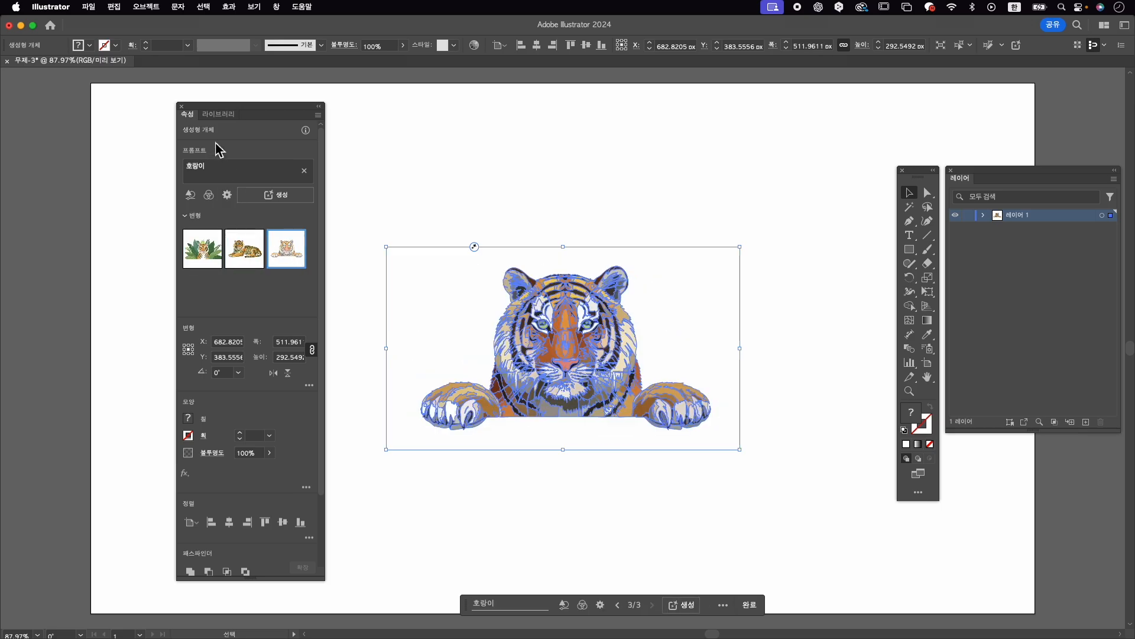
click(244, 260)
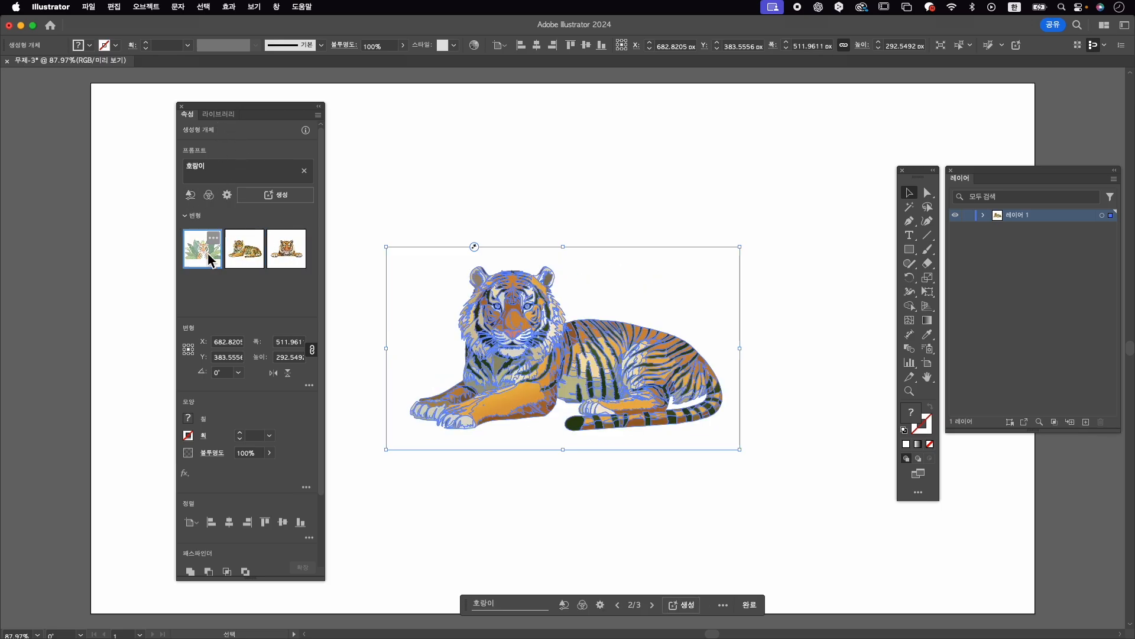
click(209, 259)
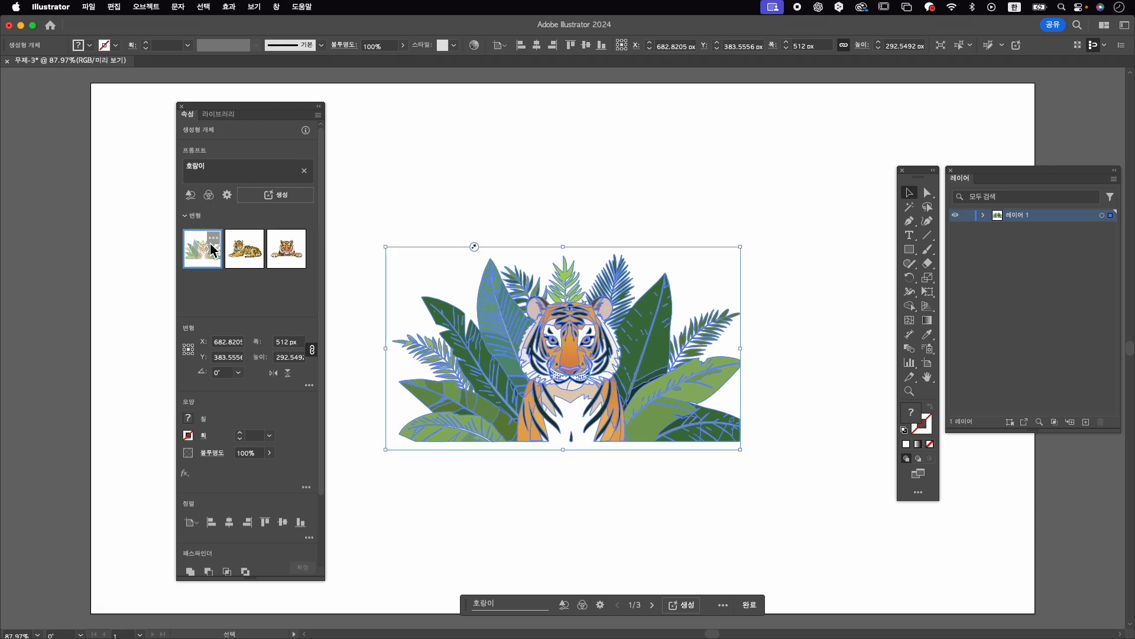
Generate more variations from the same tiger prompt and apply the third of the new ones to the artboard
click(293, 195)
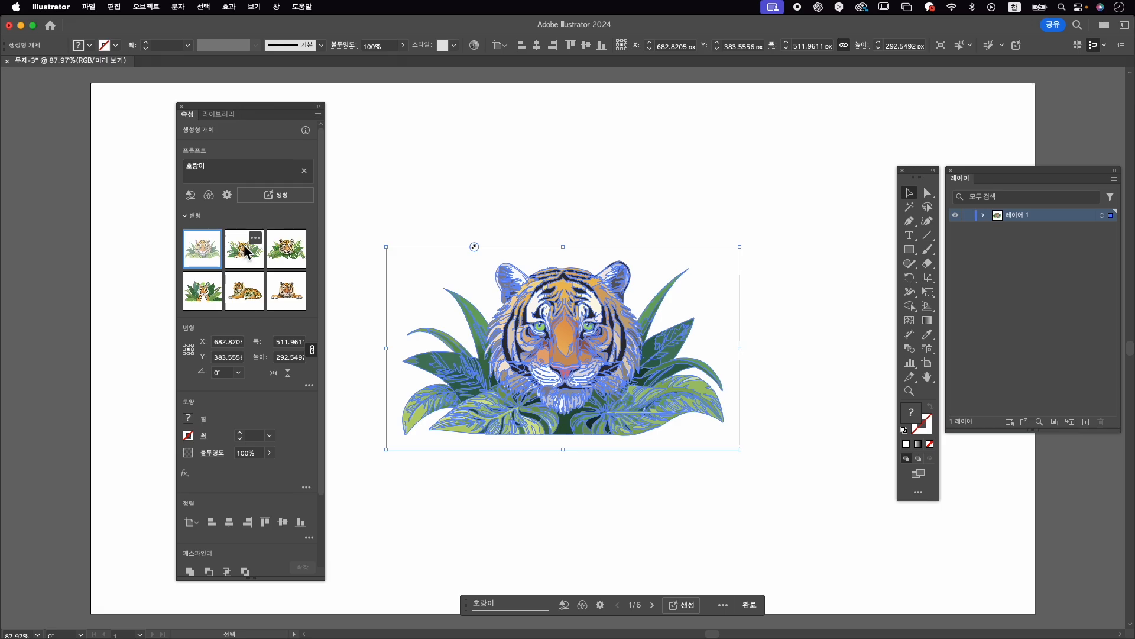
click(254, 262)
click(285, 260)
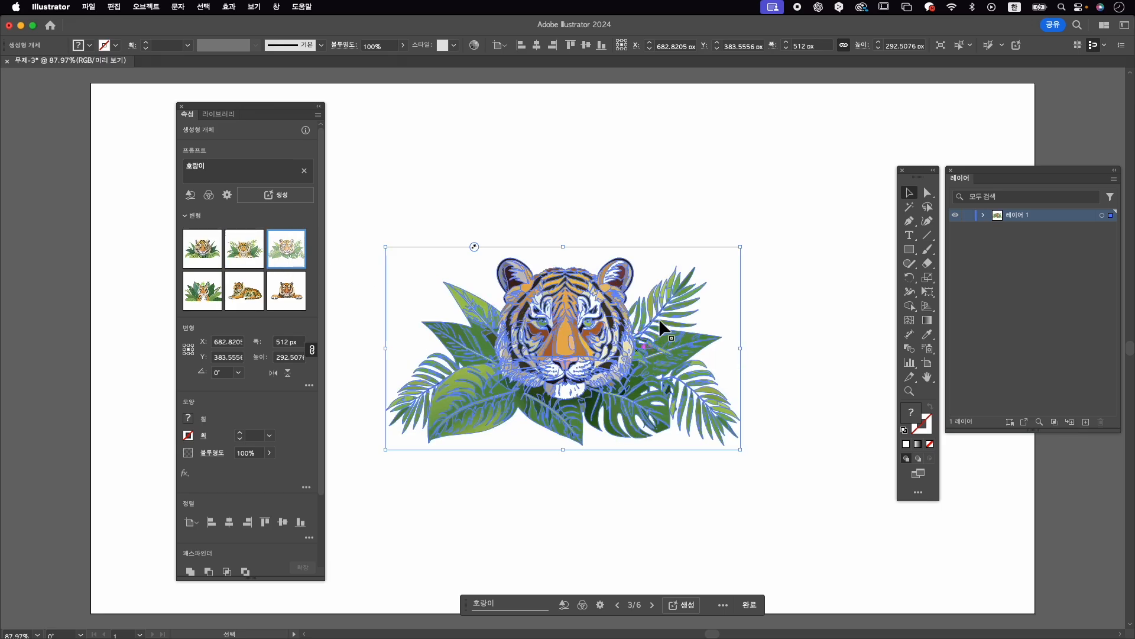
click(807, 312)
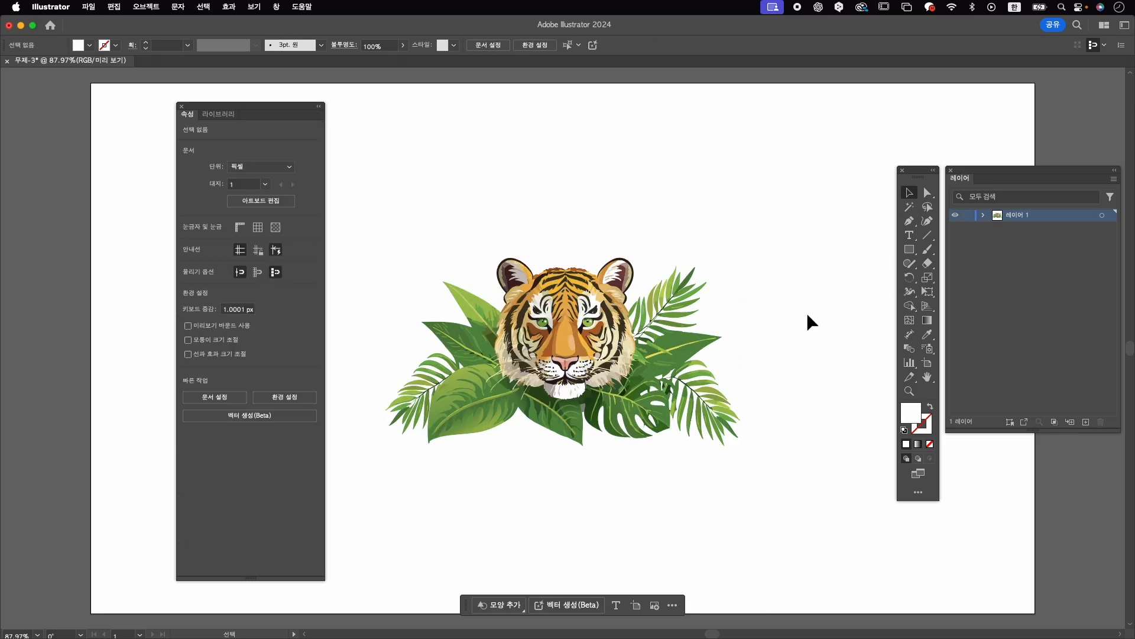
Delete the generated tiger graphic from the artboard
click(579, 392)
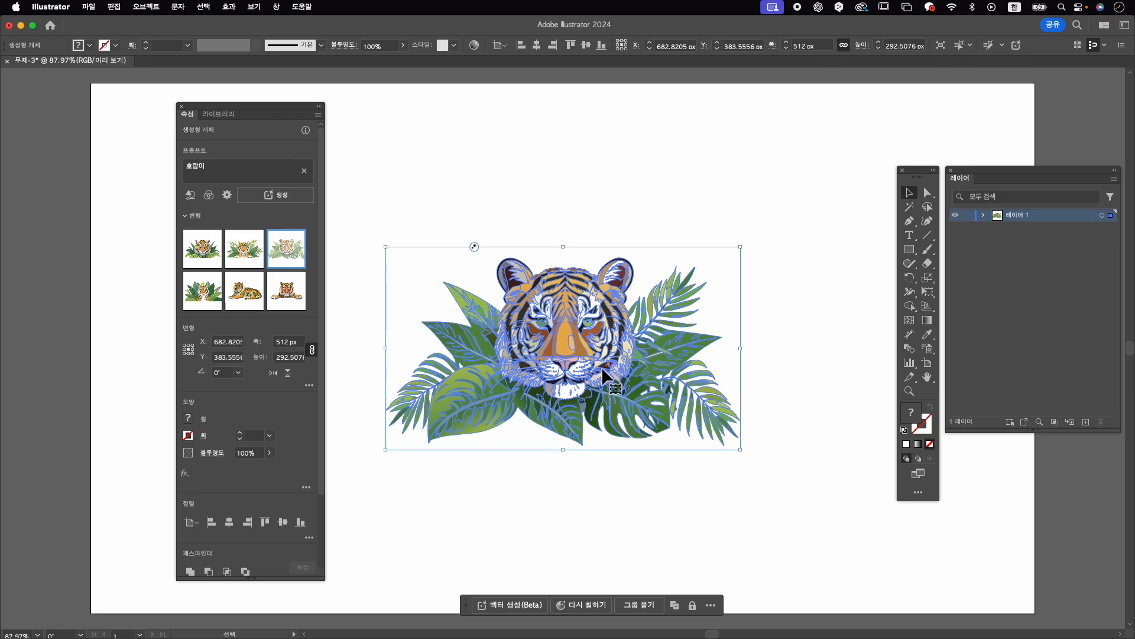
key(Delete)
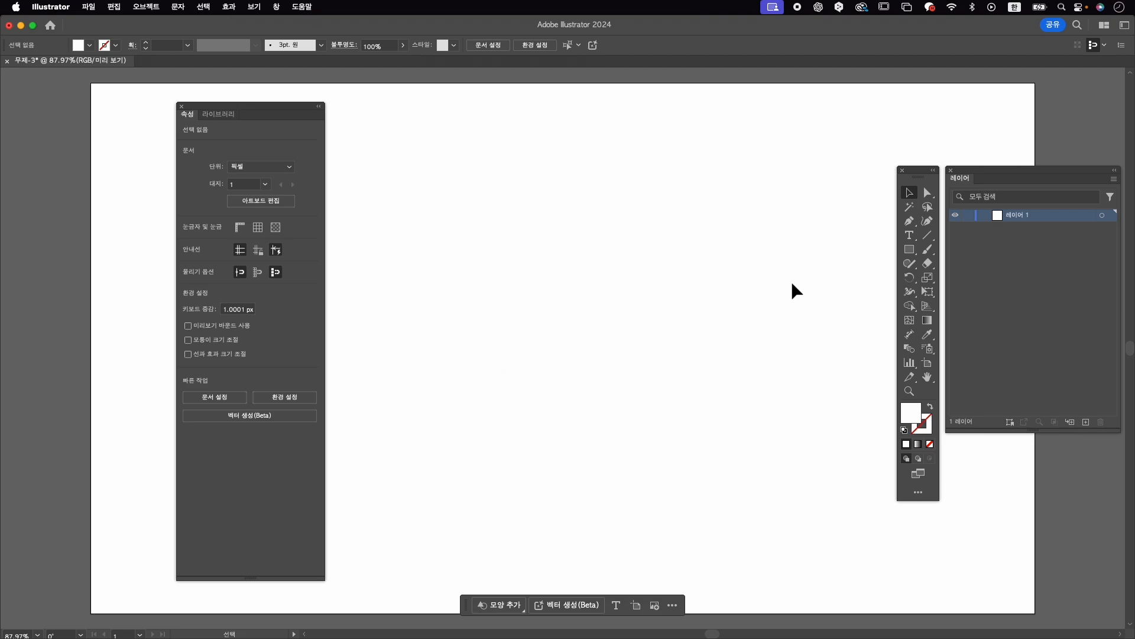
click(910, 250)
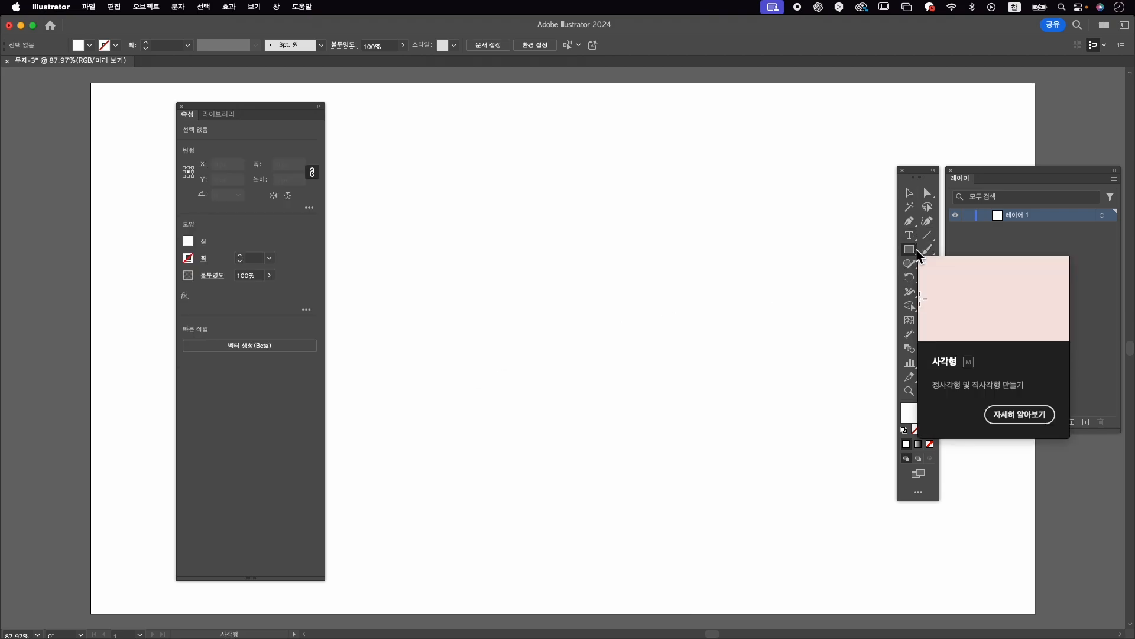
click(910, 194)
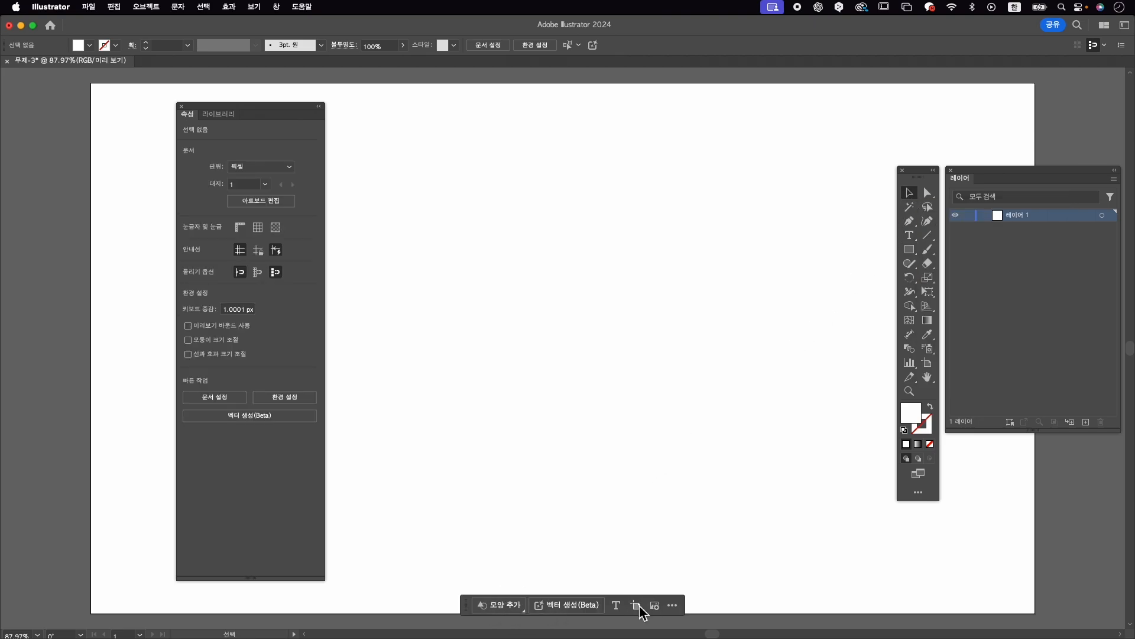
Draw a white ellipse of about 612 x 438 px in the middle of the artboard
click(522, 609)
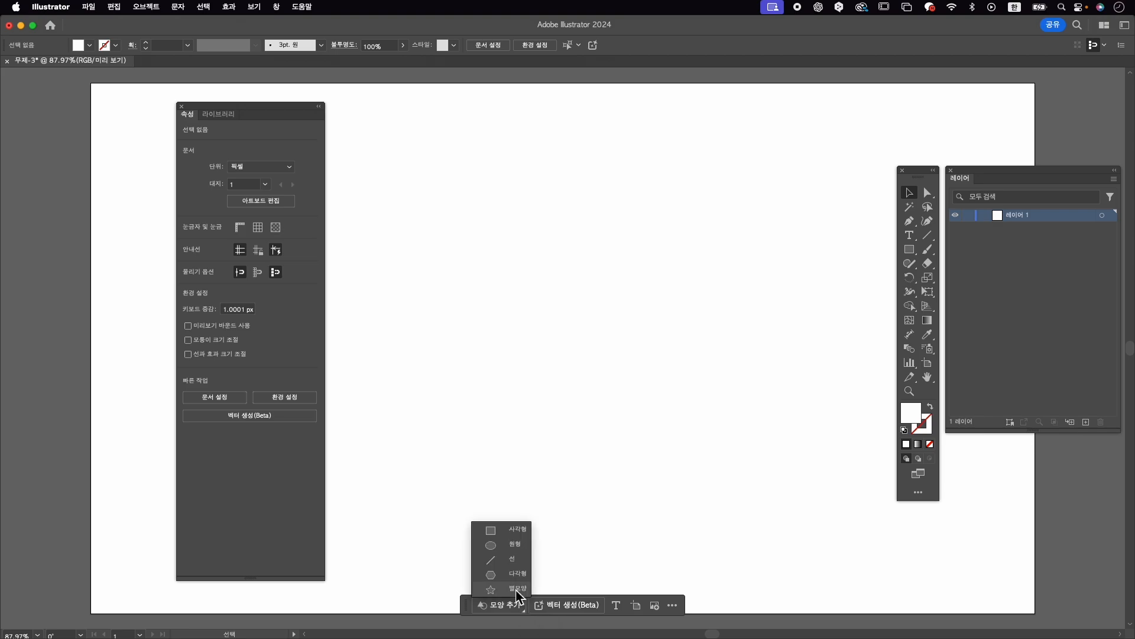
click(504, 544)
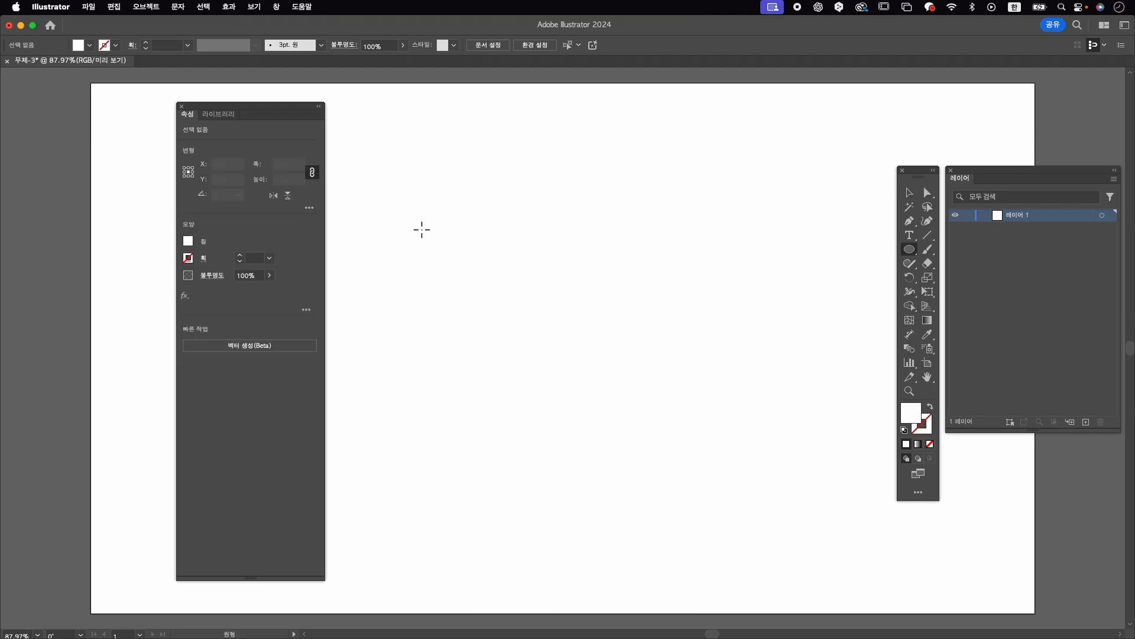
drag(380, 206, 807, 513)
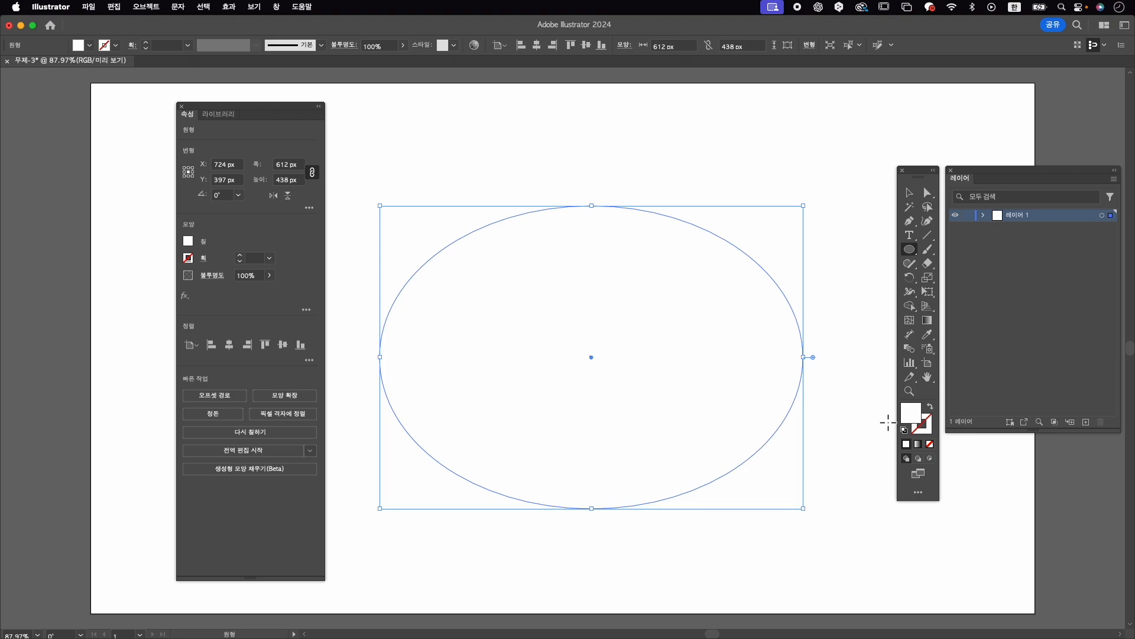
click(916, 197)
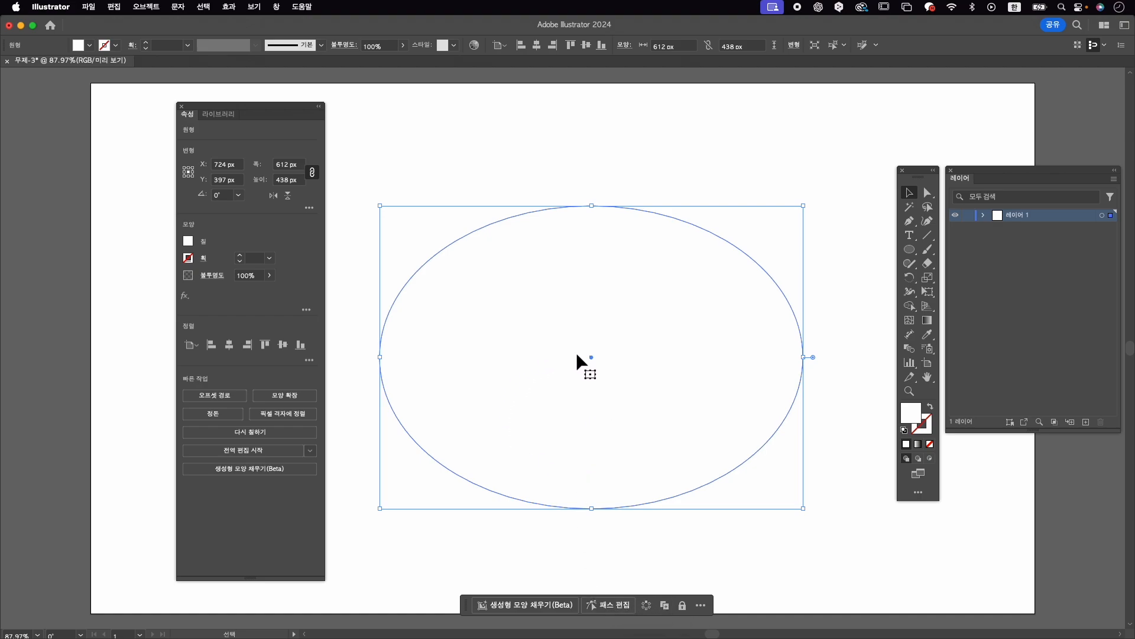
Fill the ellipse with Generative Shape Fill (Beta) using the prompt "꽃과 나무"
click(550, 608)
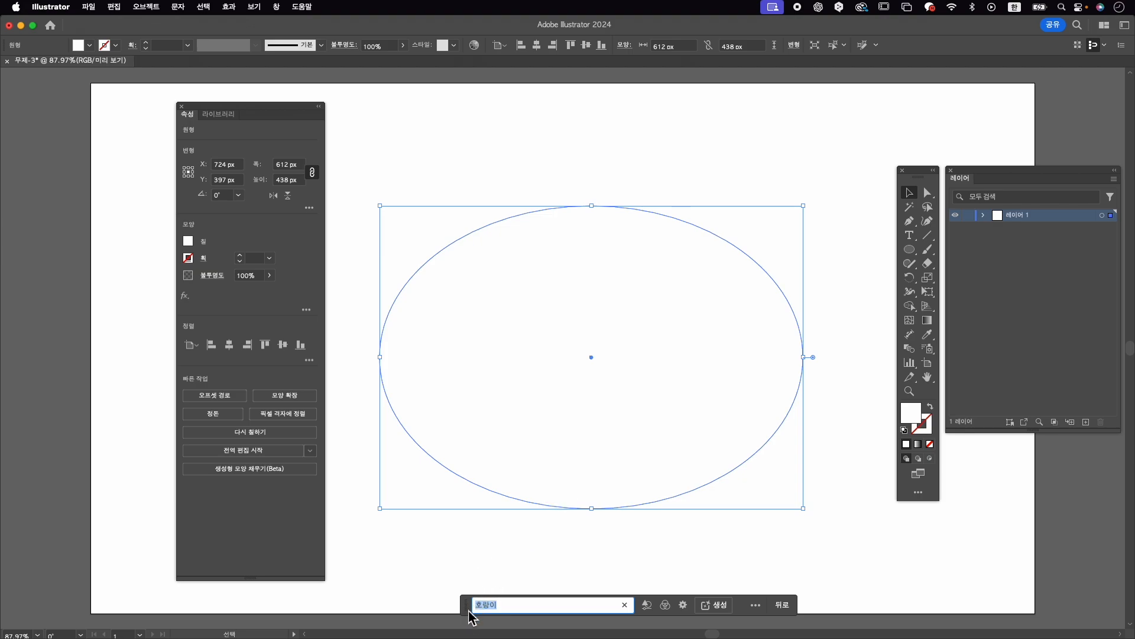
drag(464, 610, 451, 494)
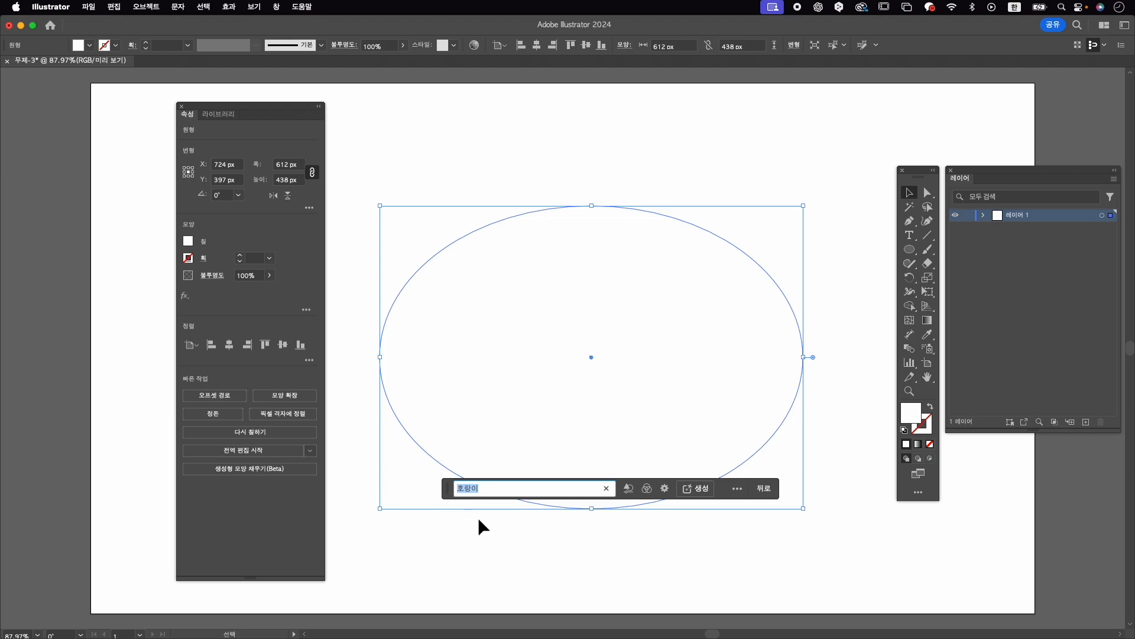
text(꼬)
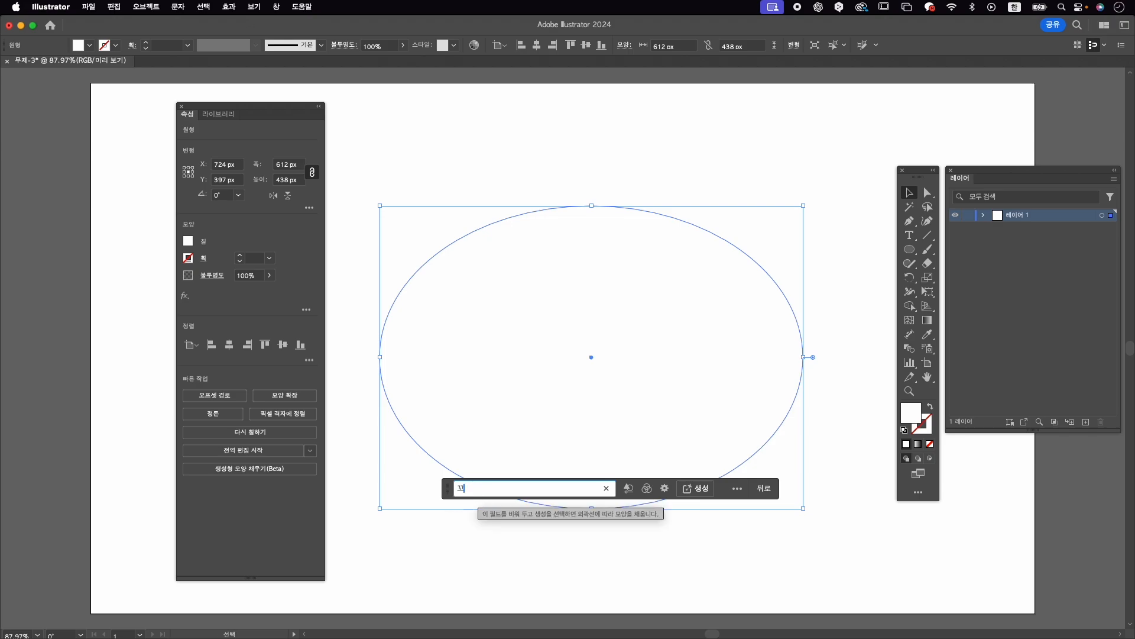
text(과 나무)
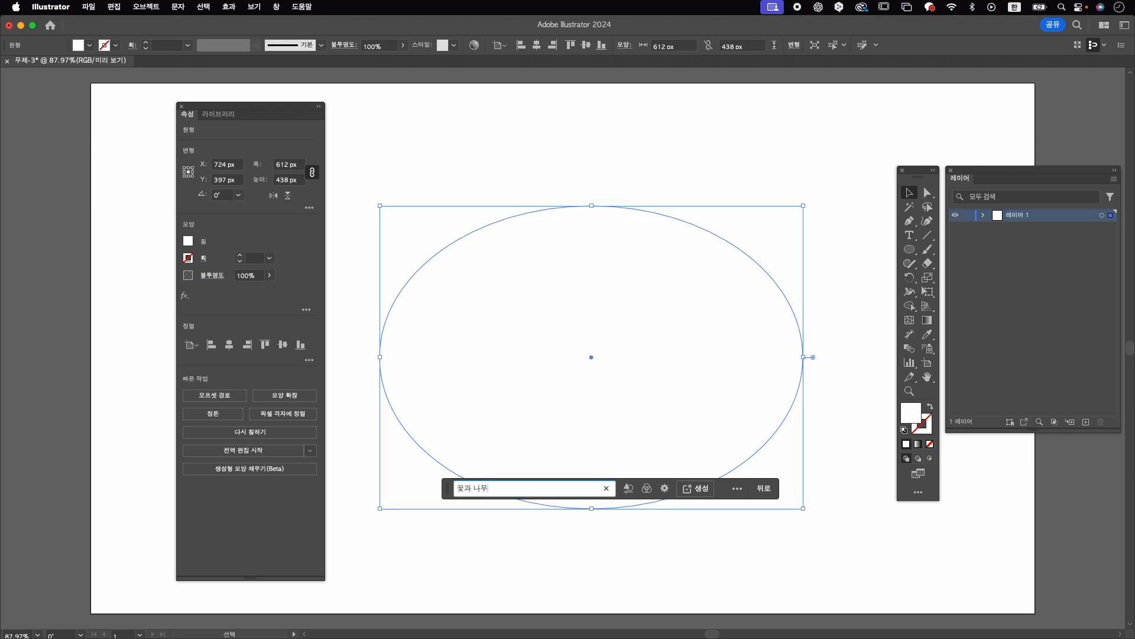
key(Return)
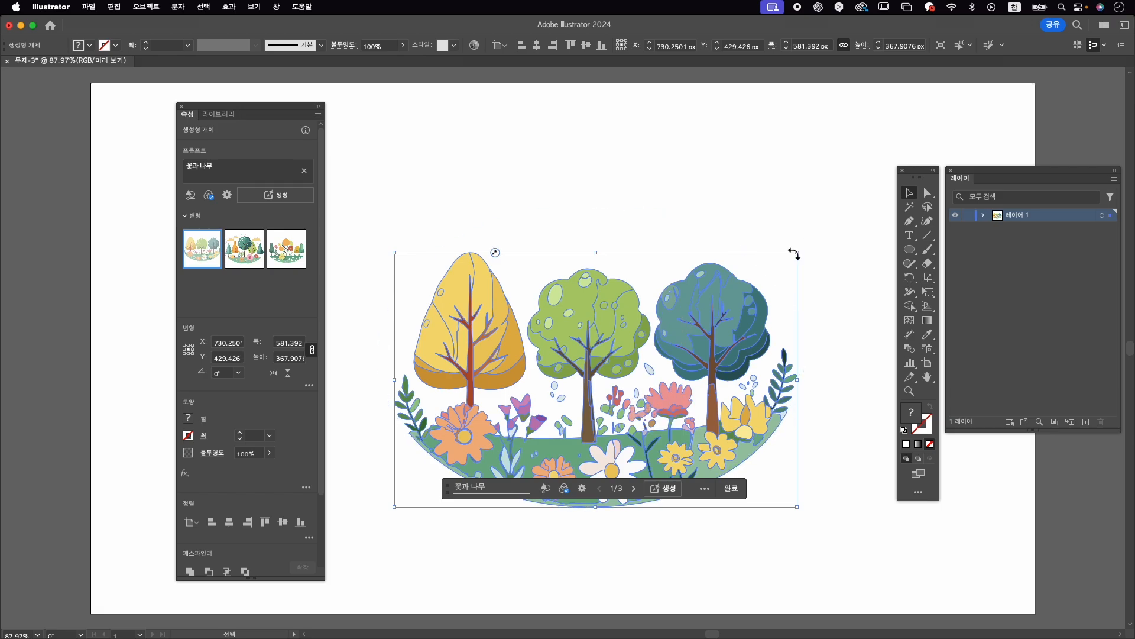
Select the original ellipse and the generated flower-and-tree artwork in turn to compare their extents
click(649, 271)
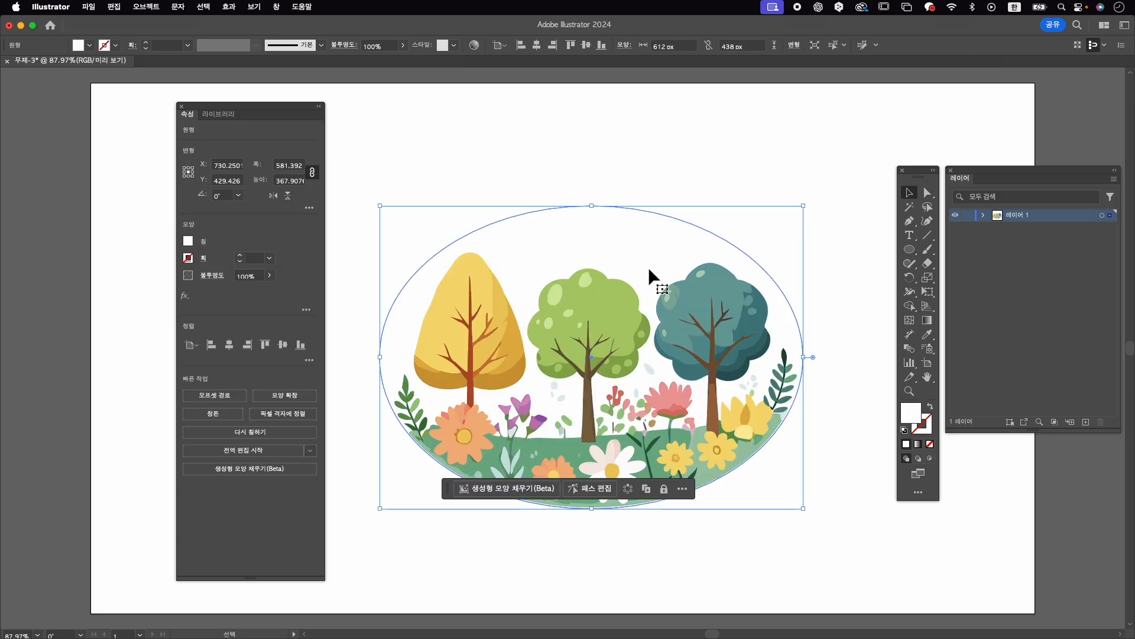
click(1052, 110)
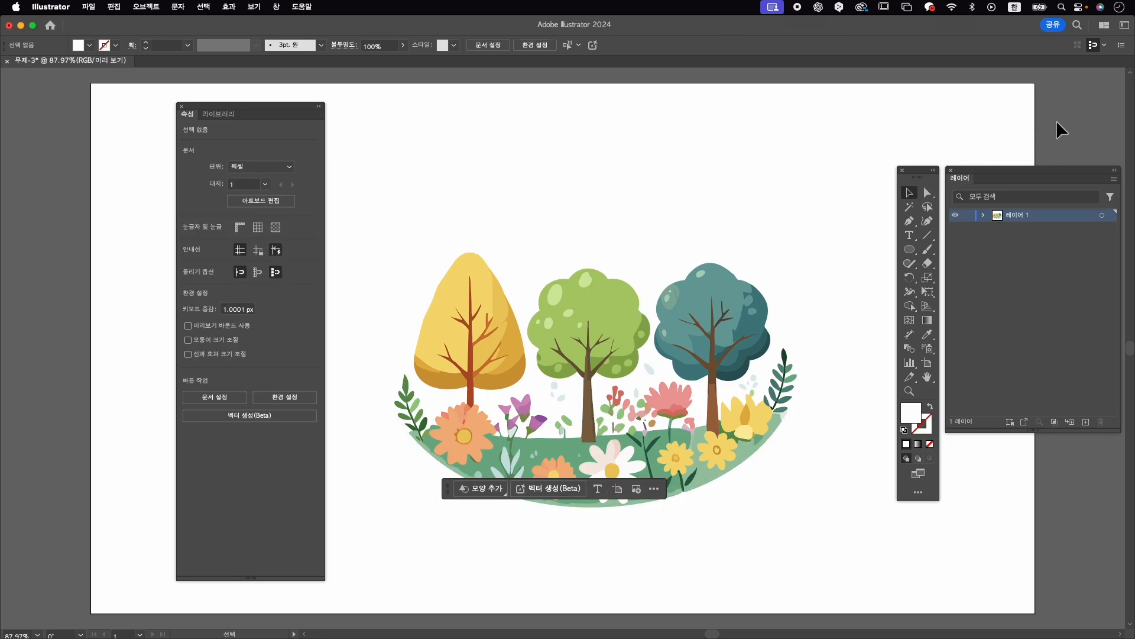
click(673, 292)
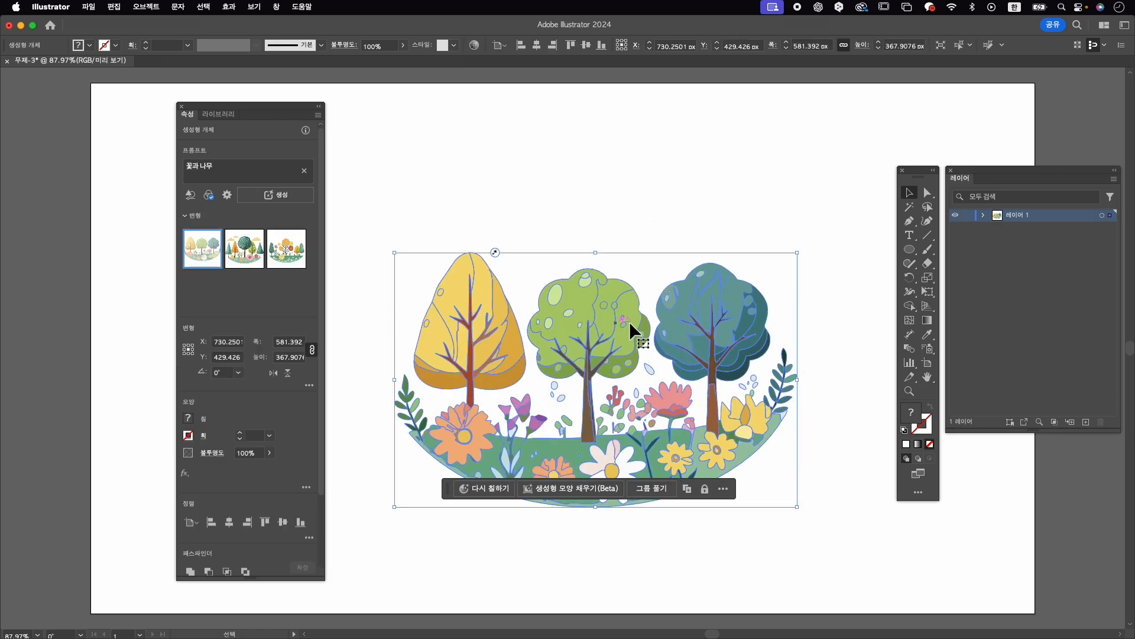
click(1058, 521)
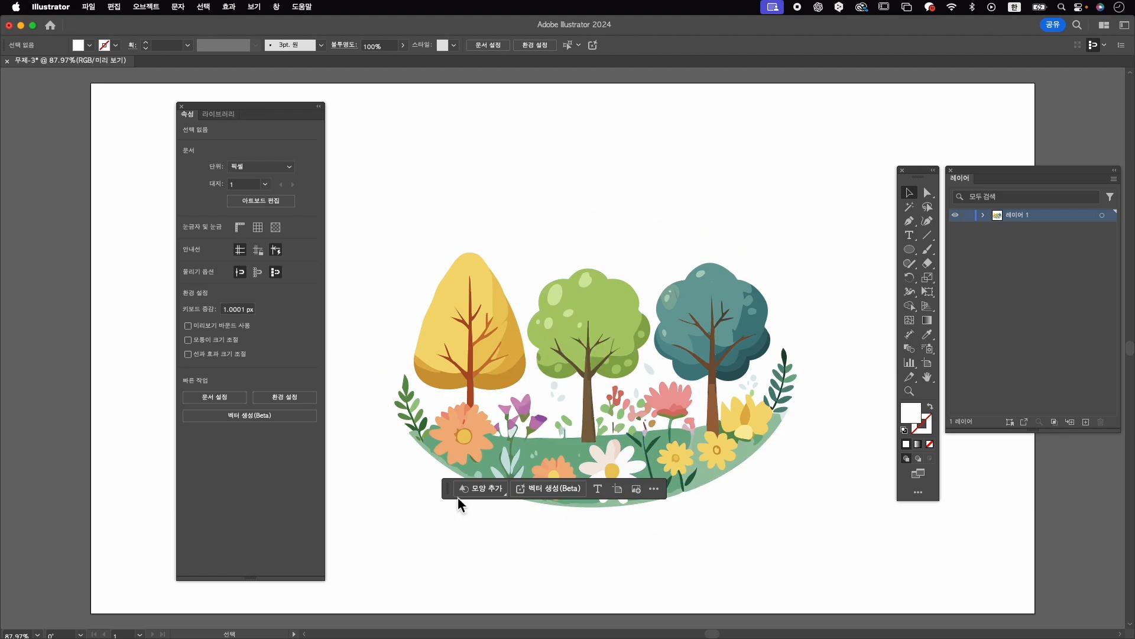
Move the contextual task bar clear of the artwork and switch the artwork to its second generated variation
drag(446, 491, 490, 549)
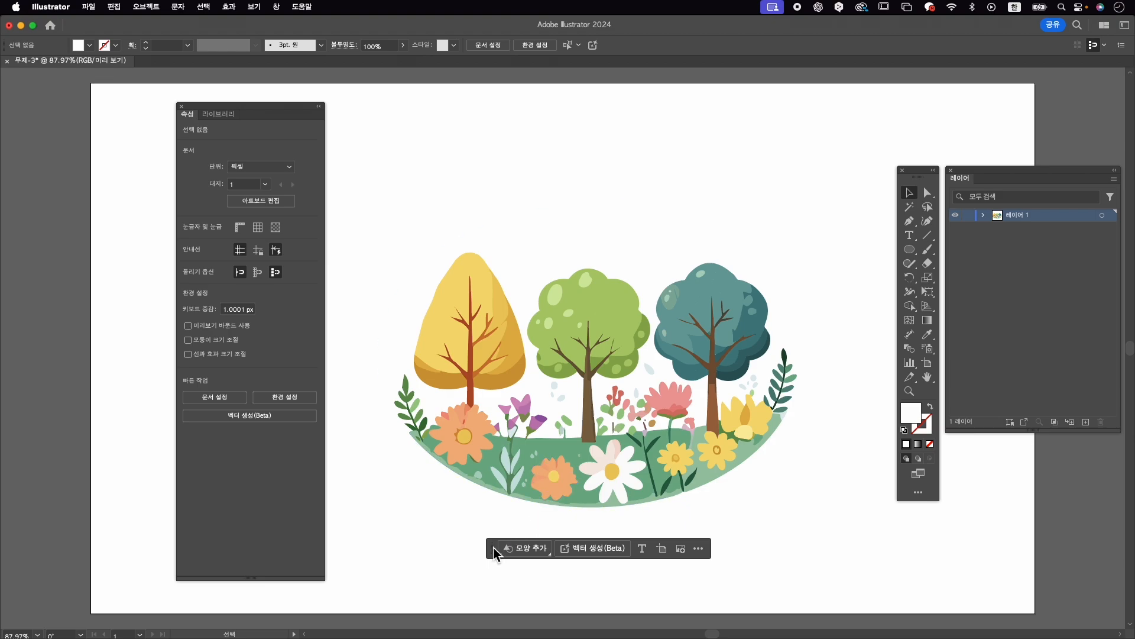
drag(494, 547, 473, 556)
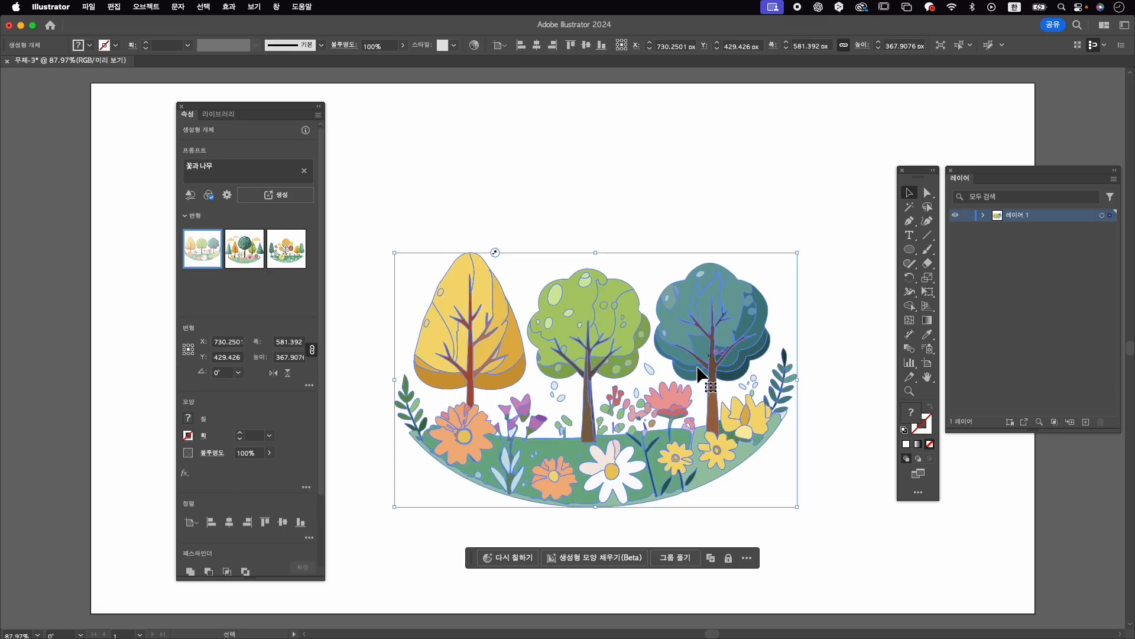
click(248, 263)
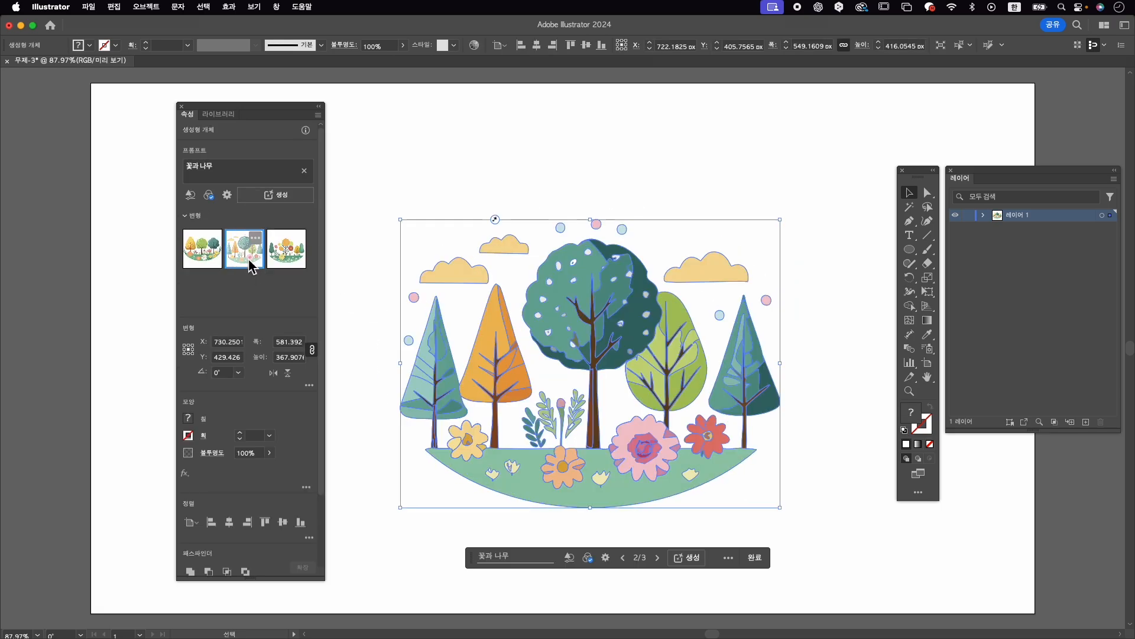
Switch the artwork to its third variation and generate new variations with the prompt "아름다운 꽃과 나무"
click(295, 260)
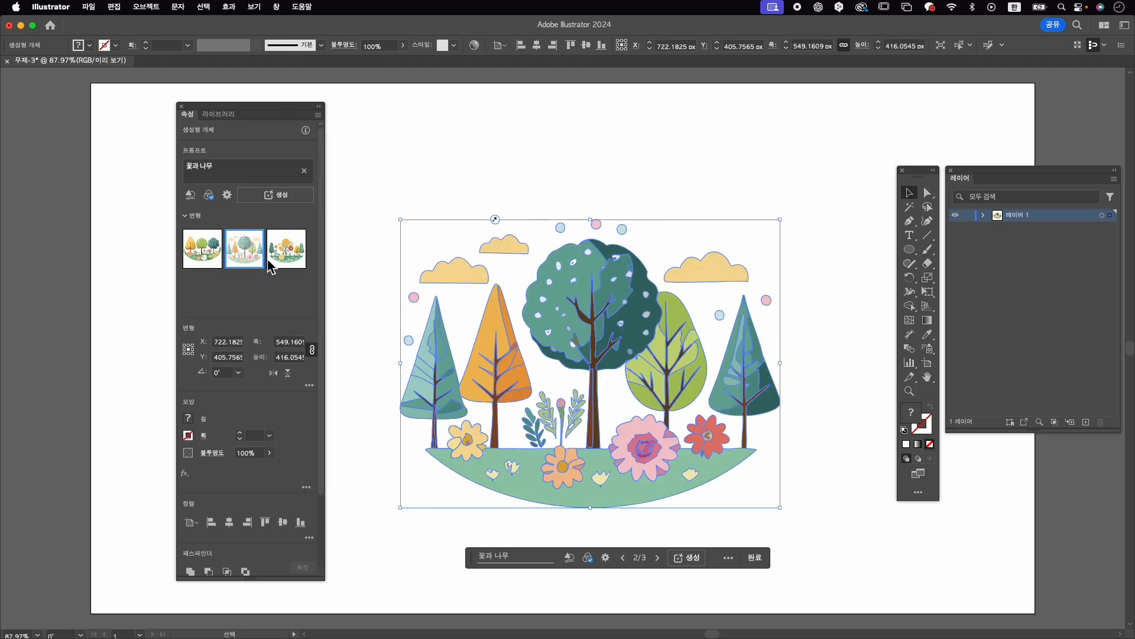
click(197, 168)
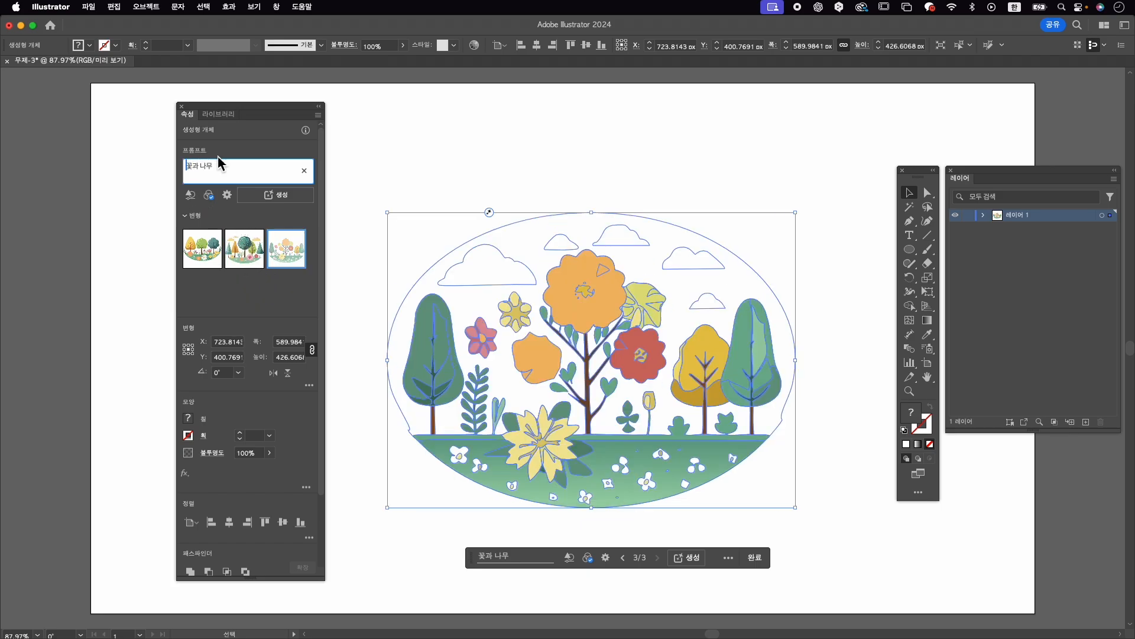
text(아름다운)
click(283, 197)
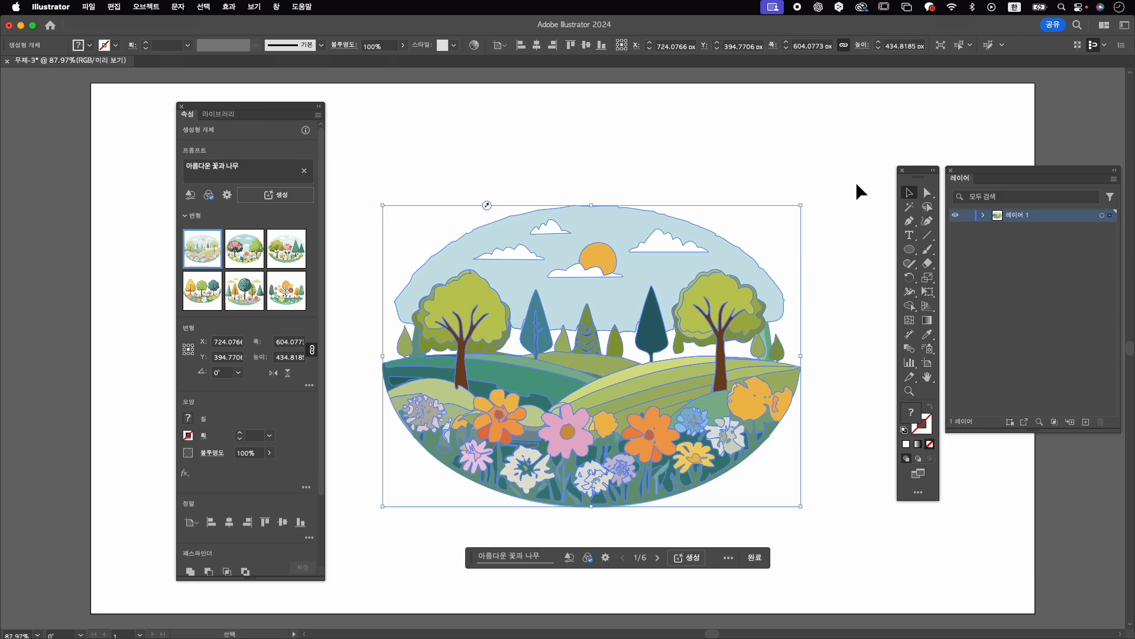
Compare the newly generated variations, choose the second of the six, and check the artwork both deselected and selected
click(870, 140)
click(676, 307)
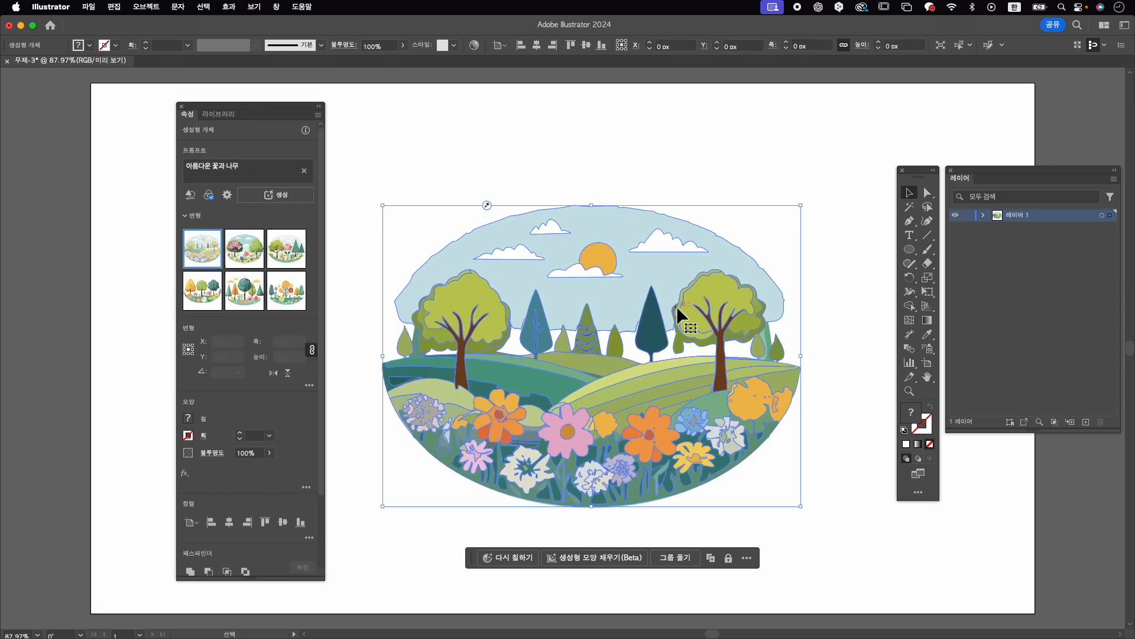
click(251, 266)
click(283, 263)
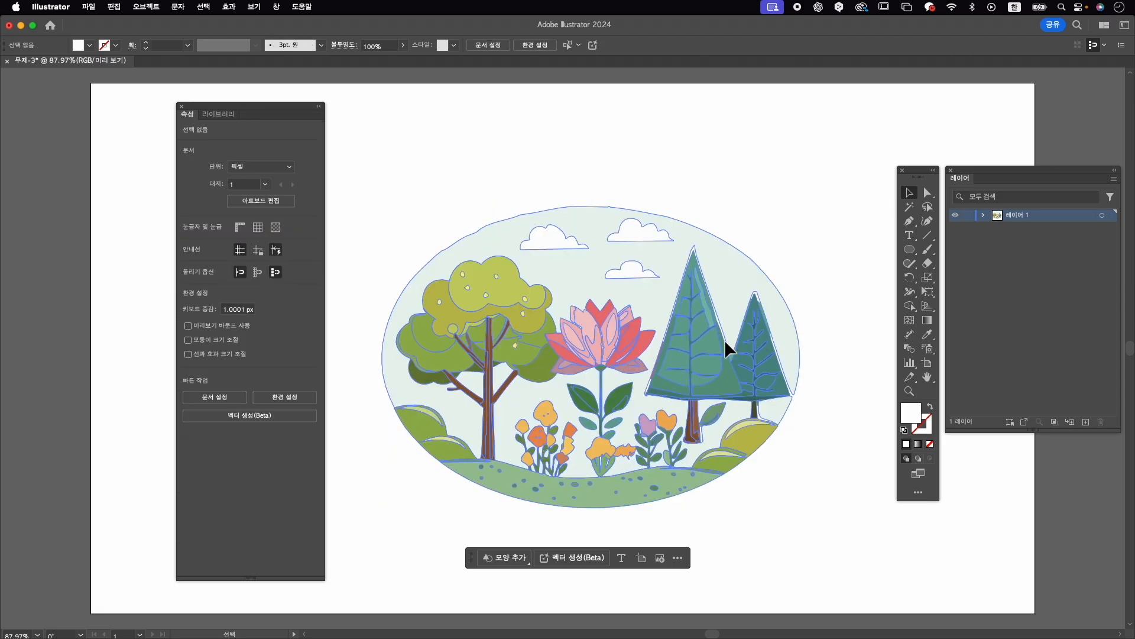
click(246, 254)
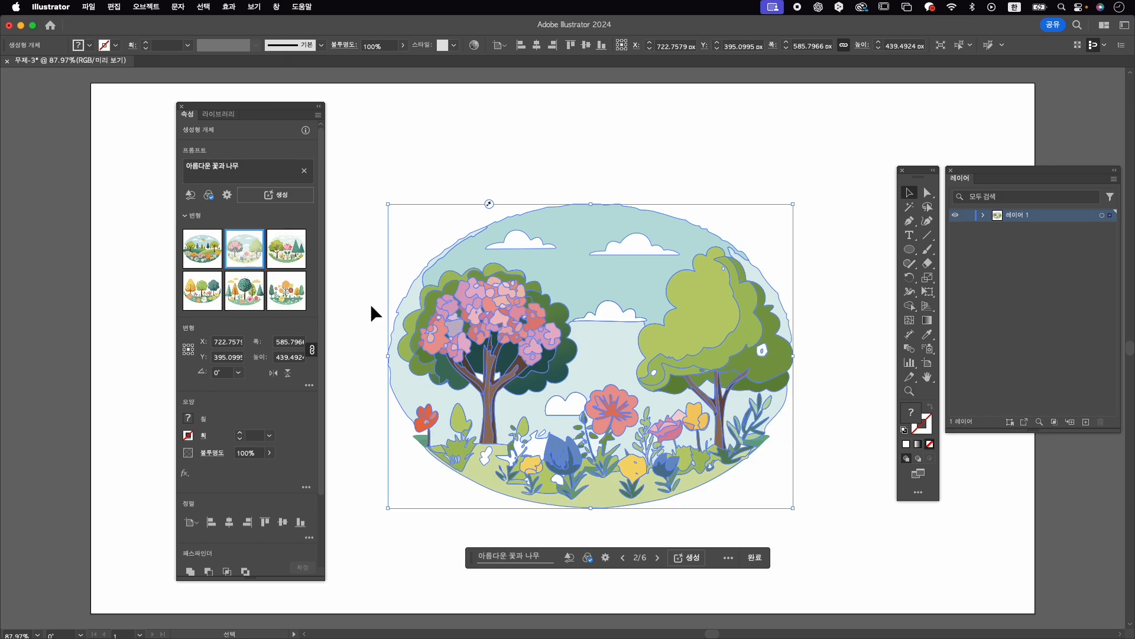
click(846, 200)
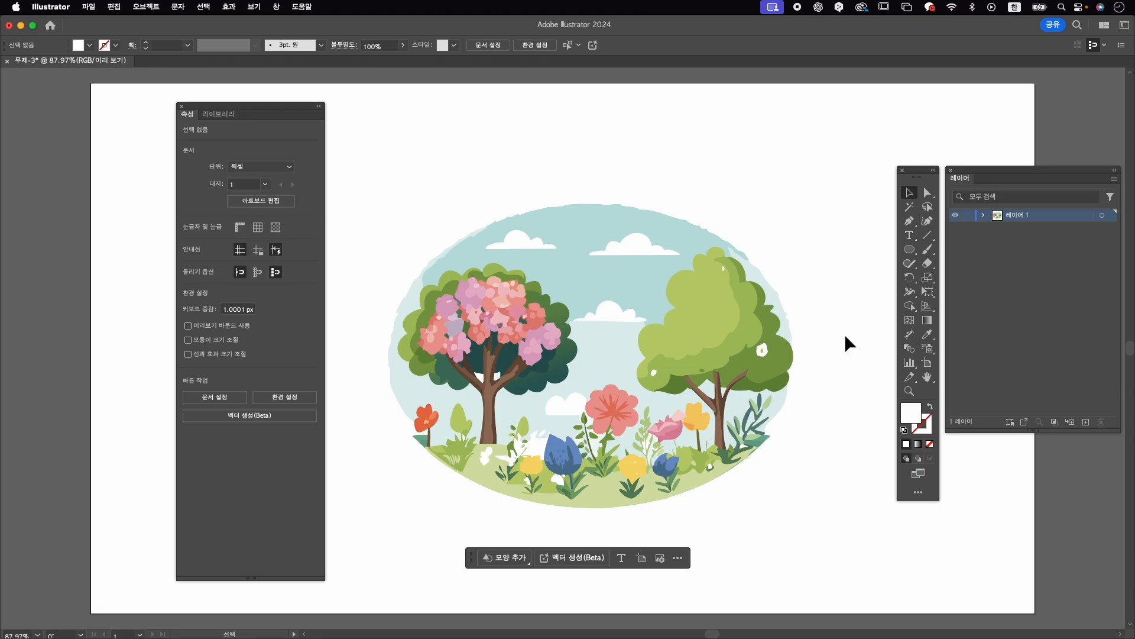
click(712, 303)
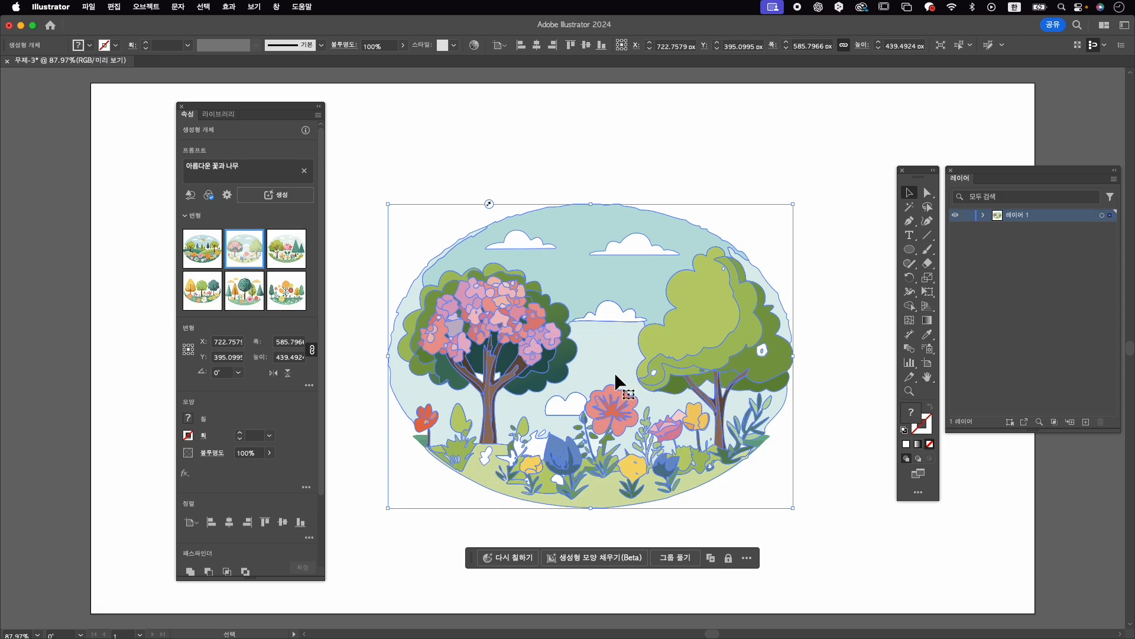
Open Recolor Artwork for the selected flower-and-tree artwork and move its dialog clear of the floating tools
click(473, 46)
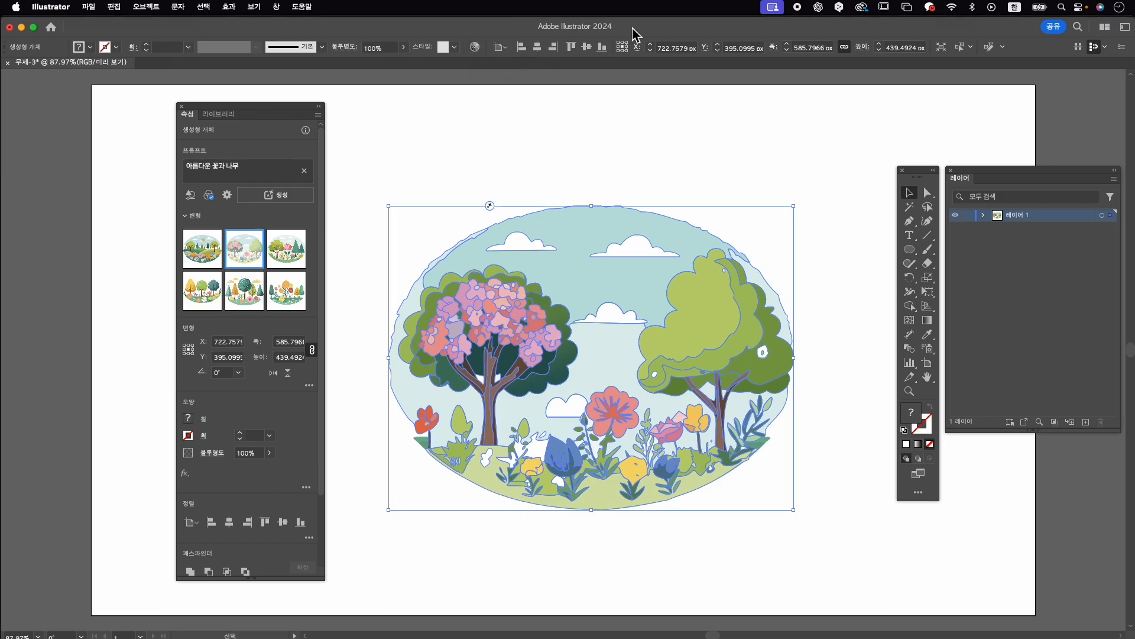
drag(630, 20, 620, 4)
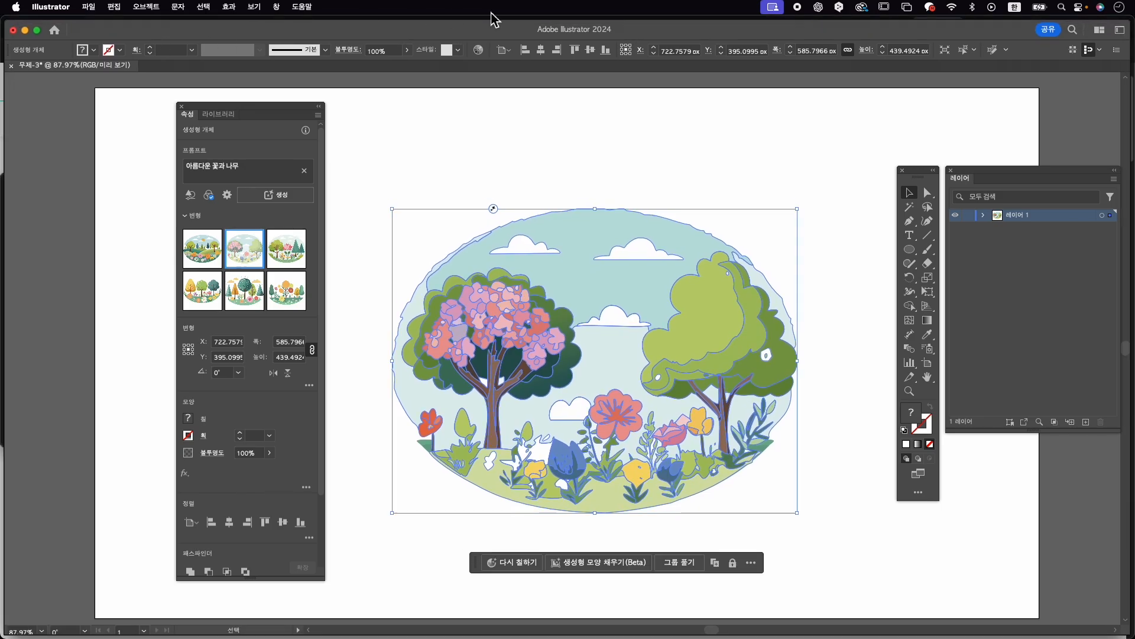
double_click(594, 34)
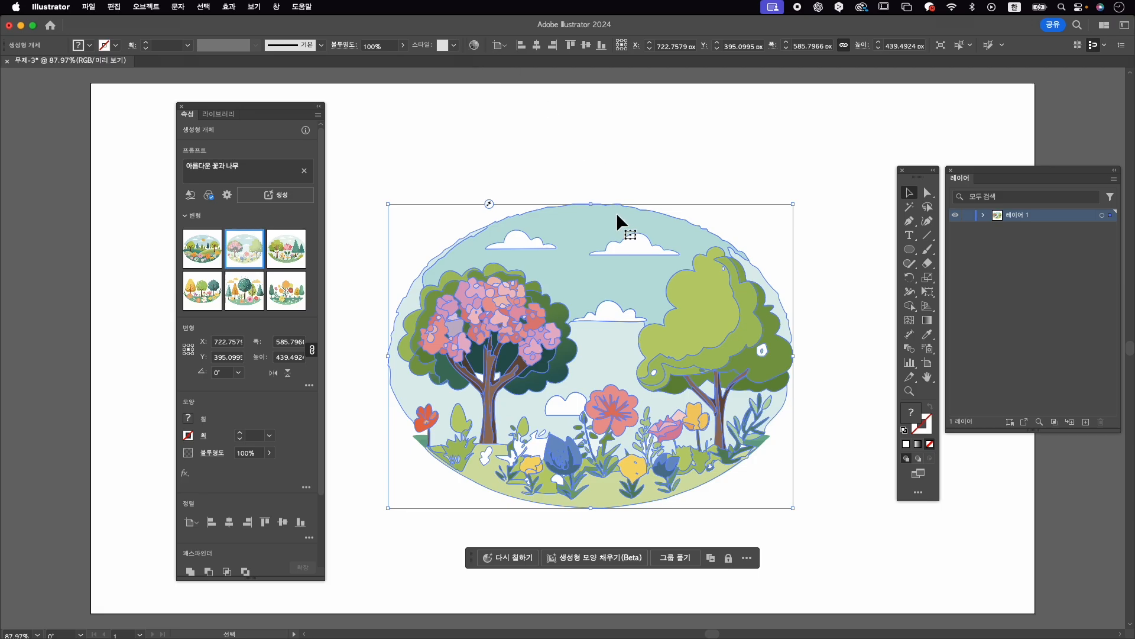
click(477, 49)
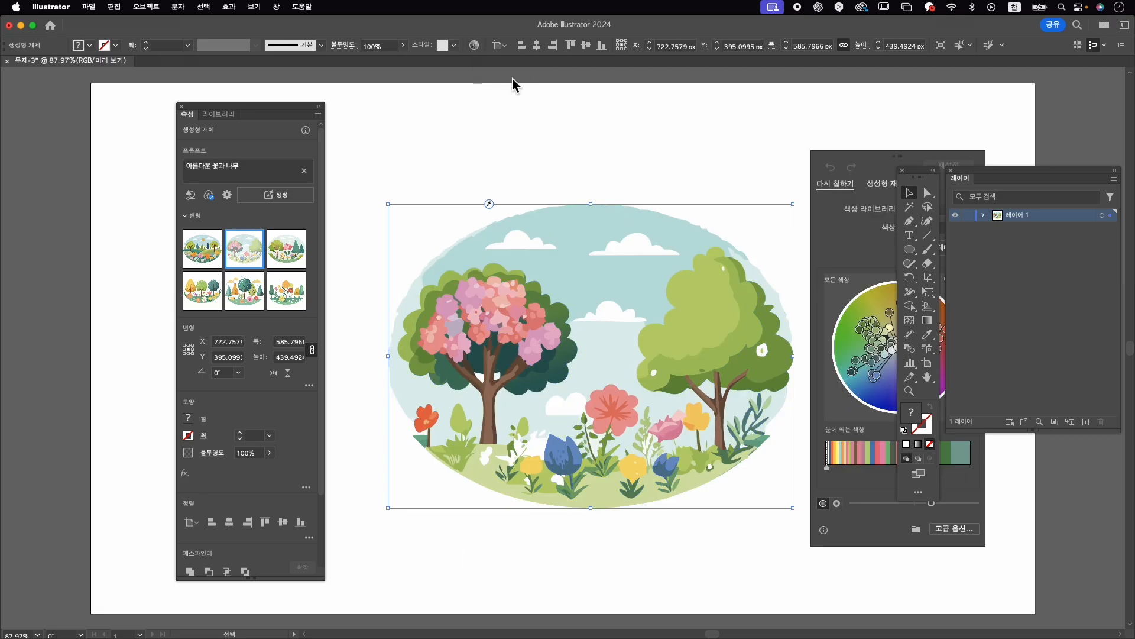
drag(881, 157, 773, 156)
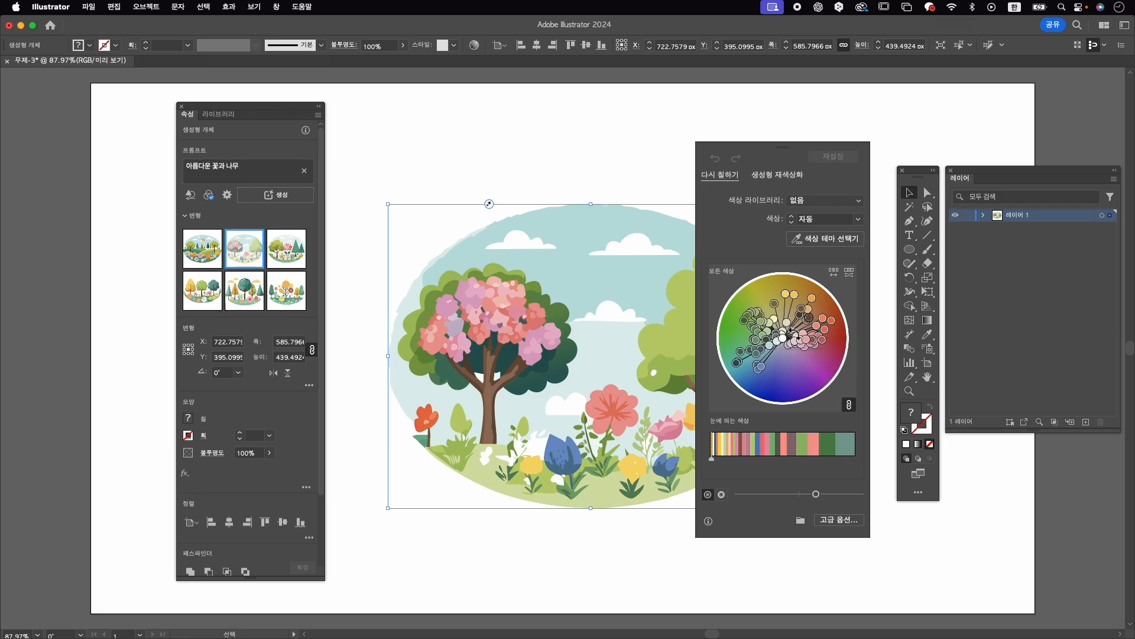
Shift the artwork's linked hues on the color wheel and raise the overall brightness
mouse_move(799, 331)
mouse_down()
mouse_move(796, 349)
mouse_move(791, 338)
mouse_up()
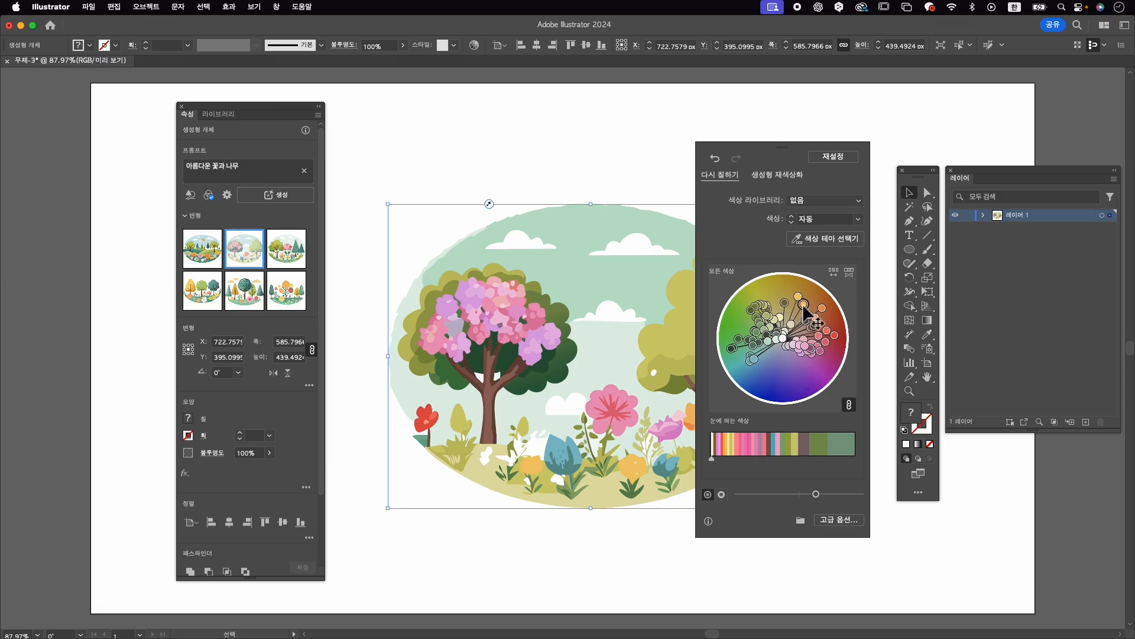
mouse_move(808, 300)
mouse_down()
mouse_move(811, 320)
mouse_move(801, 311)
mouse_up()
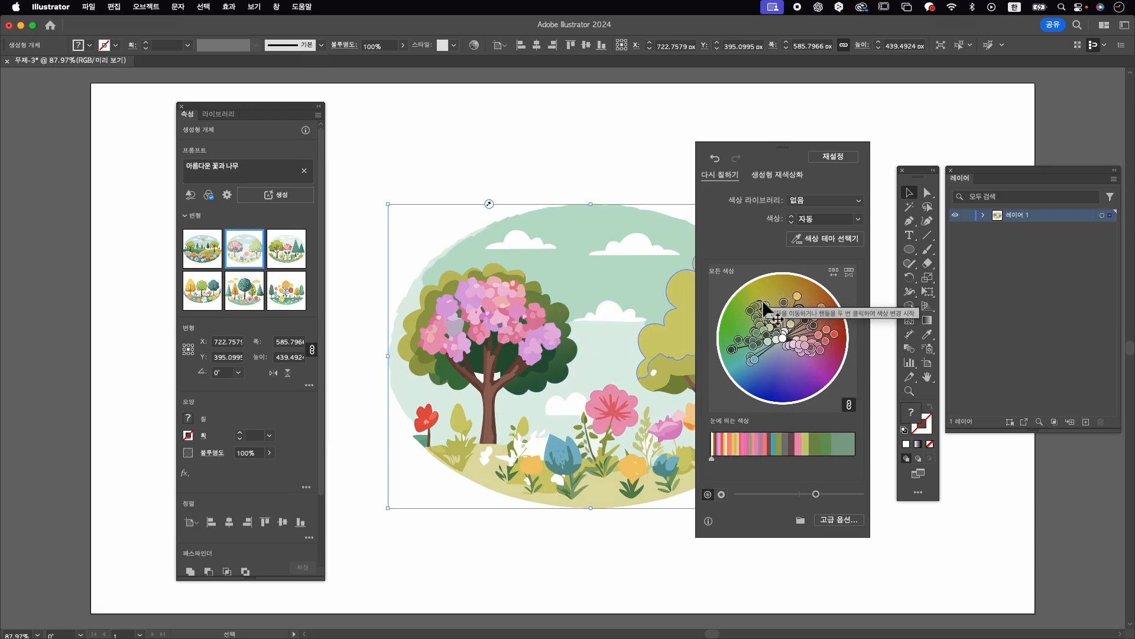
click(709, 497)
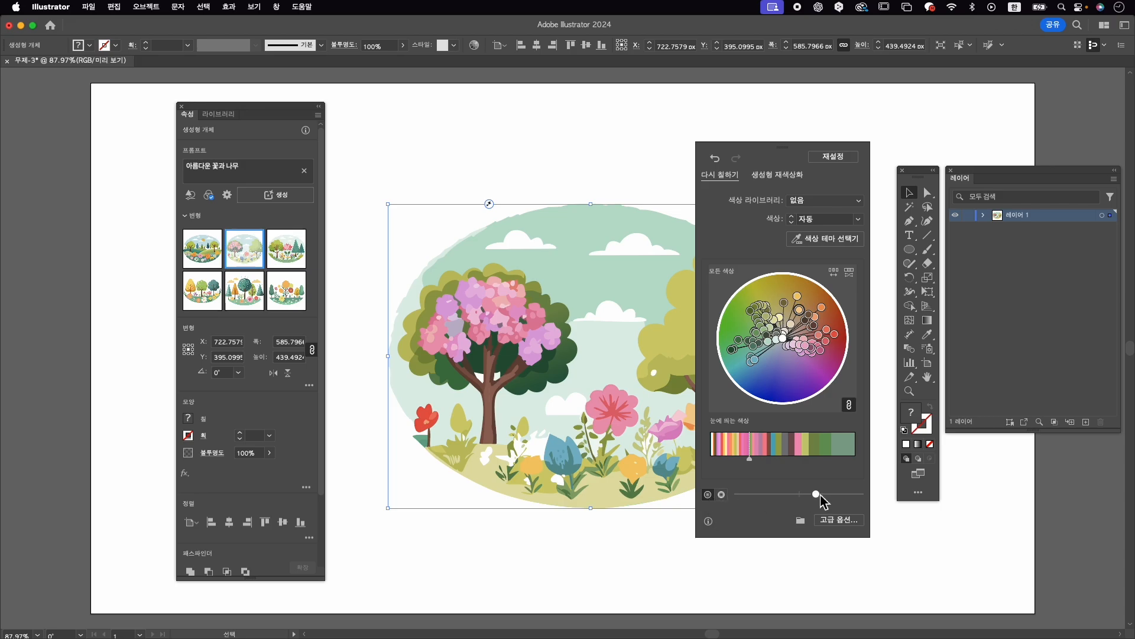
mouse_move(821, 502)
mouse_down()
mouse_move(844, 500)
mouse_move(809, 501)
mouse_move(846, 500)
mouse_move(834, 493)
mouse_up()
click(818, 445)
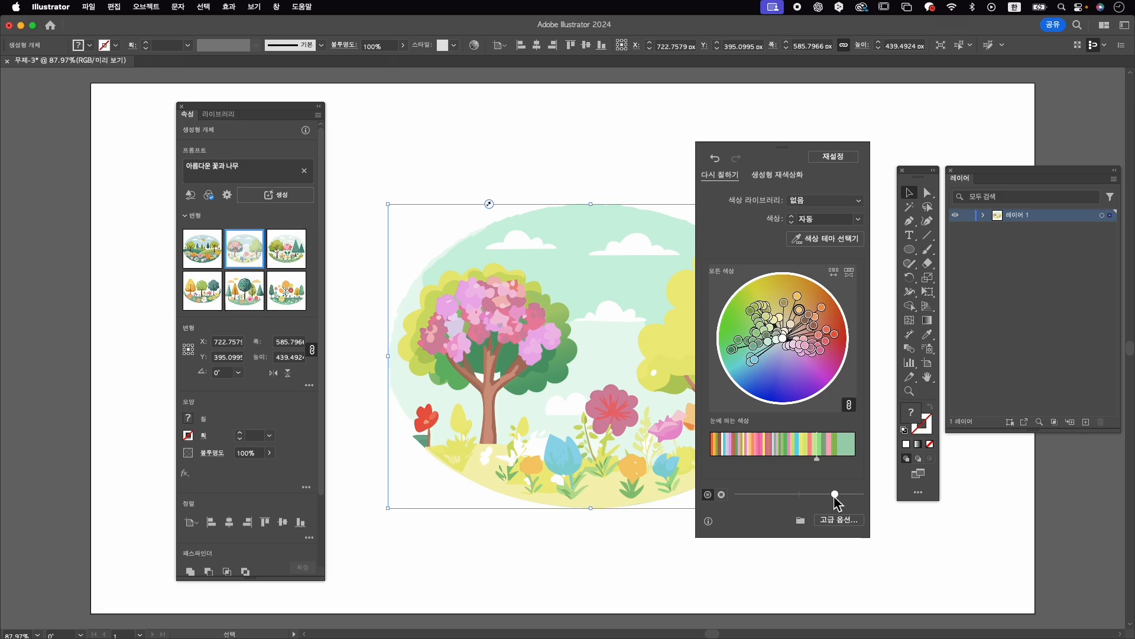
Display brightness and hue on the color wheel, then adjust the saturation and the prominent color weights
click(721, 495)
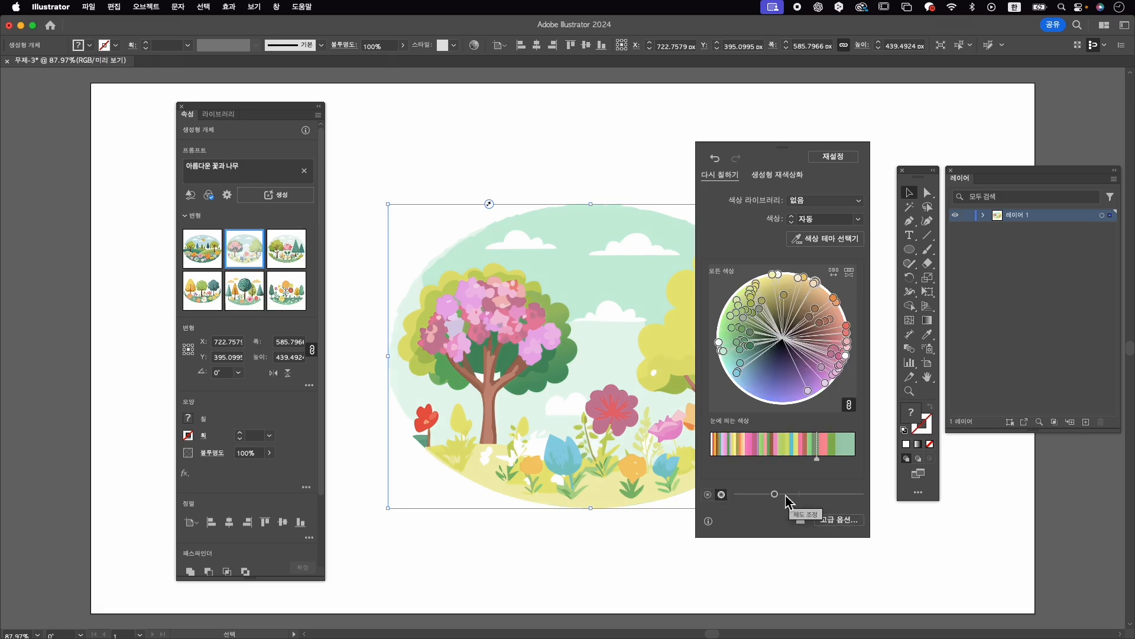
mouse_move(785, 495)
mouse_down()
mouse_move(804, 495)
mouse_move(784, 495)
mouse_up()
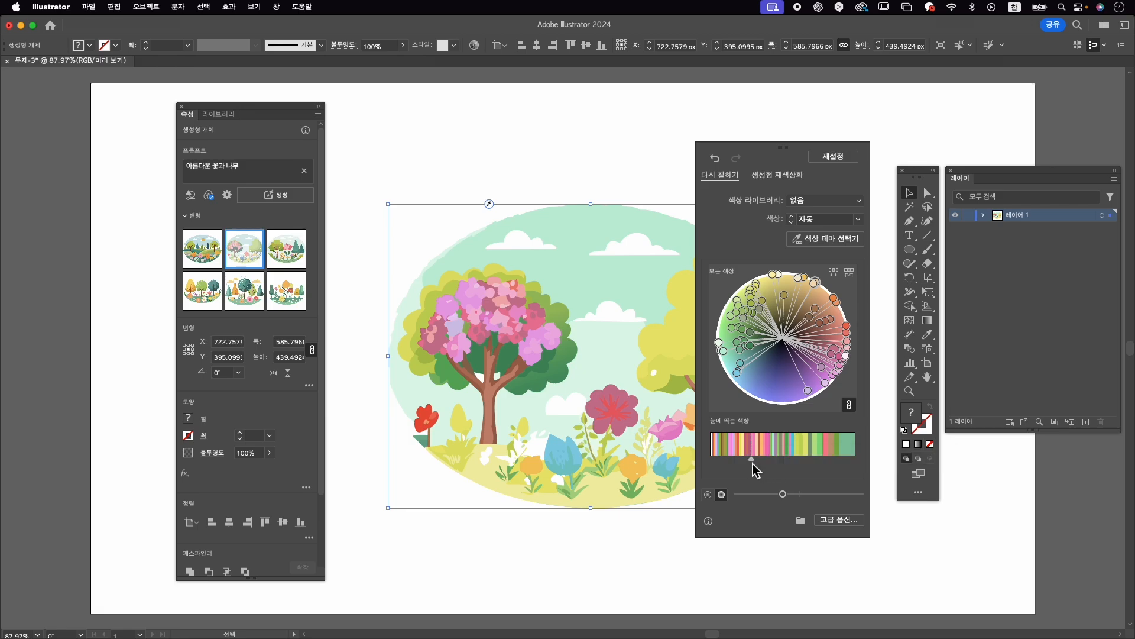
drag(756, 469, 759, 464)
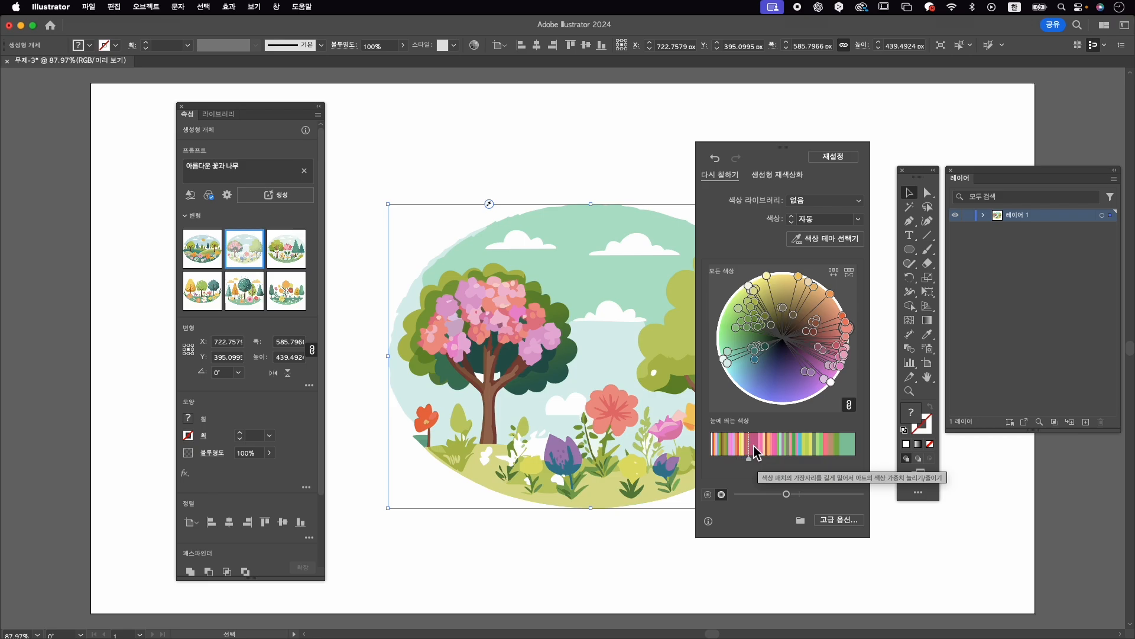
mouse_move(756, 458)
mouse_down()
mouse_move(821, 459)
mouse_move(772, 459)
mouse_up()
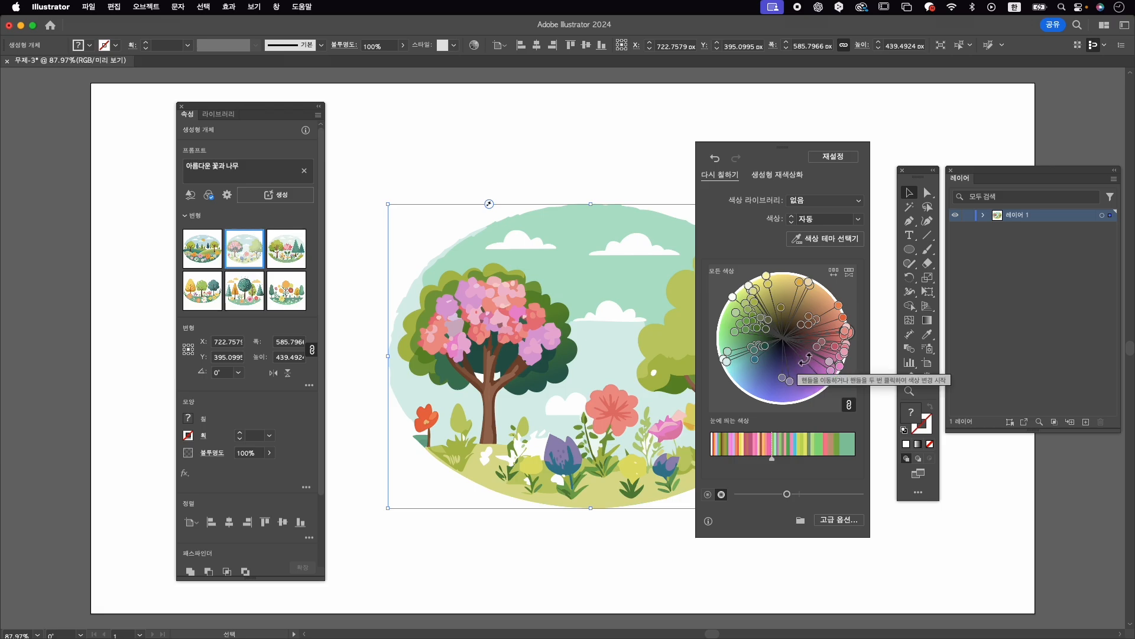
Reset the recoloring and apply the 자연 > 꽃 color library to the artwork, adjusting its prominent color weights
drag(793, 156, 809, 155)
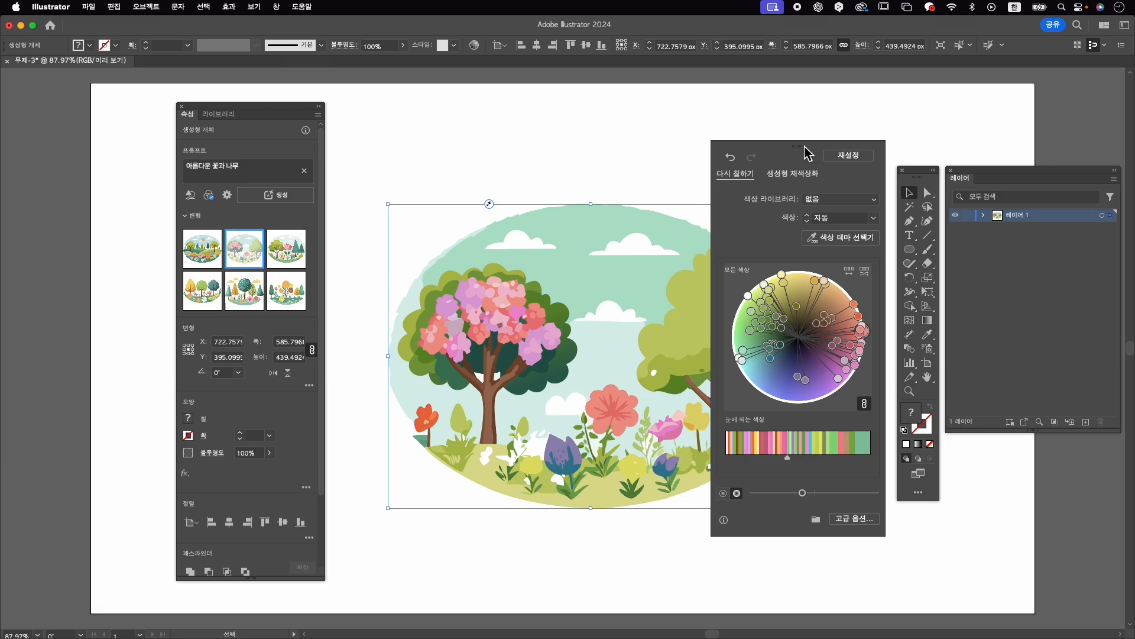
click(862, 158)
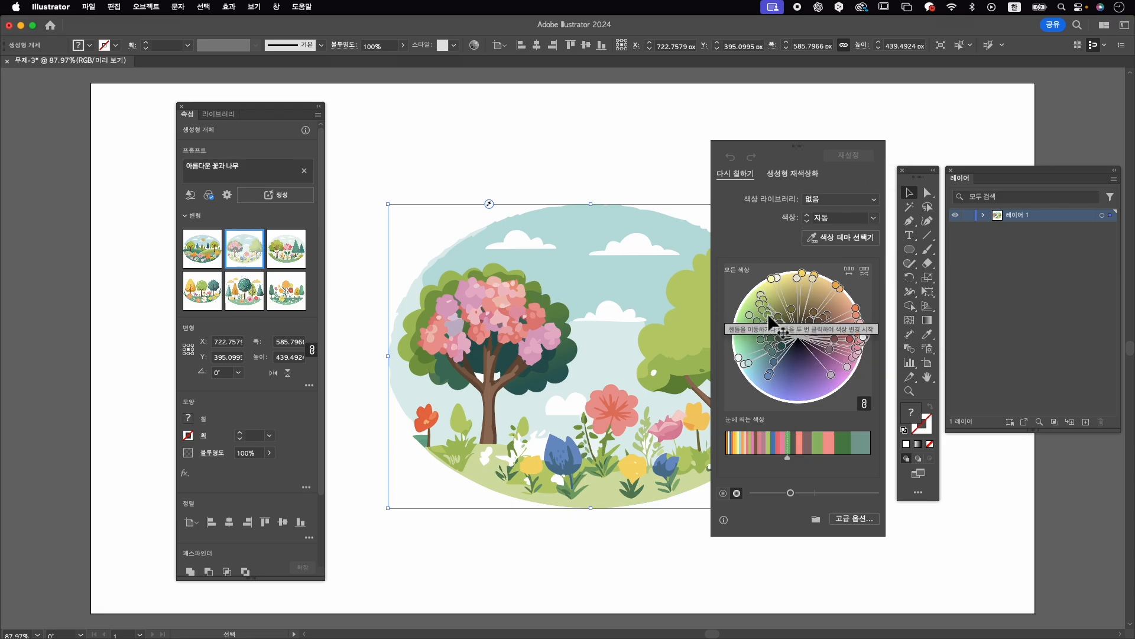
click(850, 210)
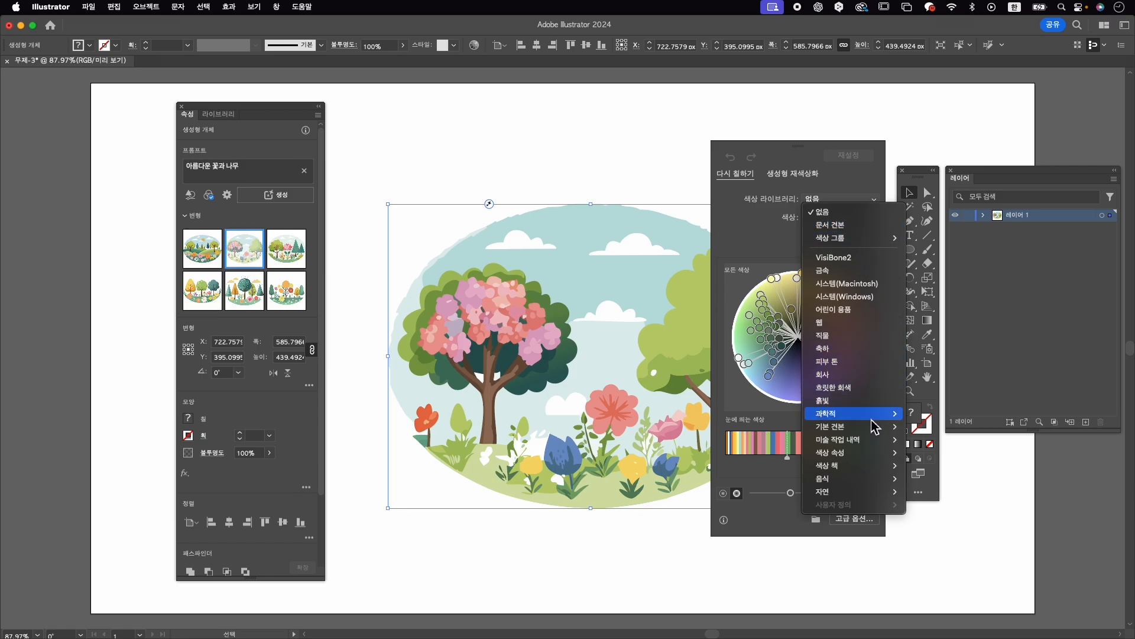
mouse_move(880, 494)
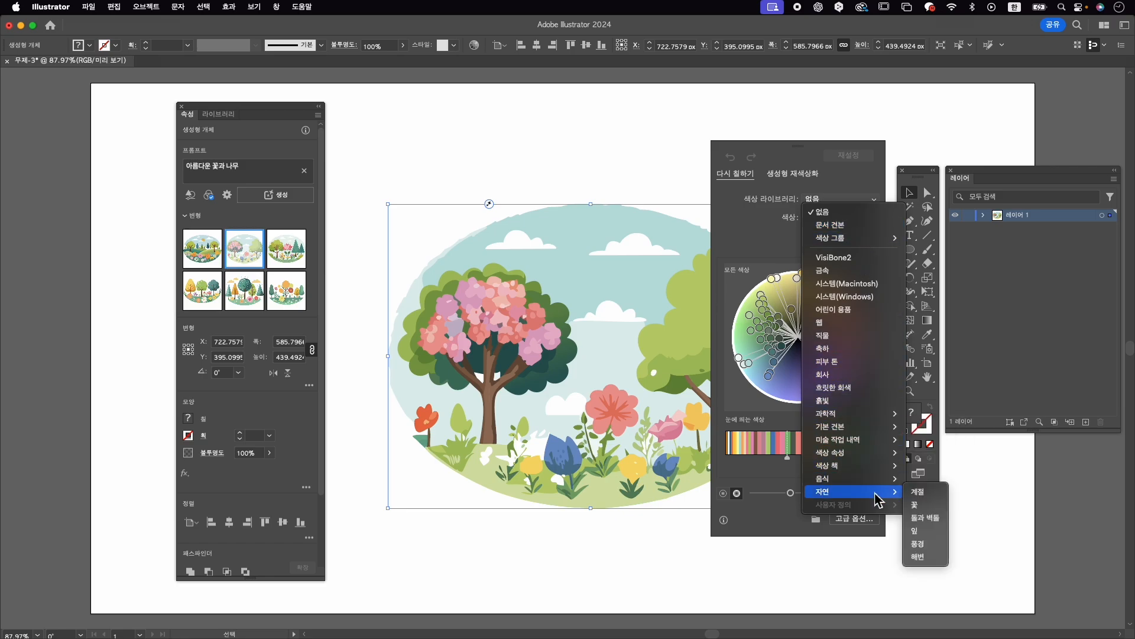
click(938, 505)
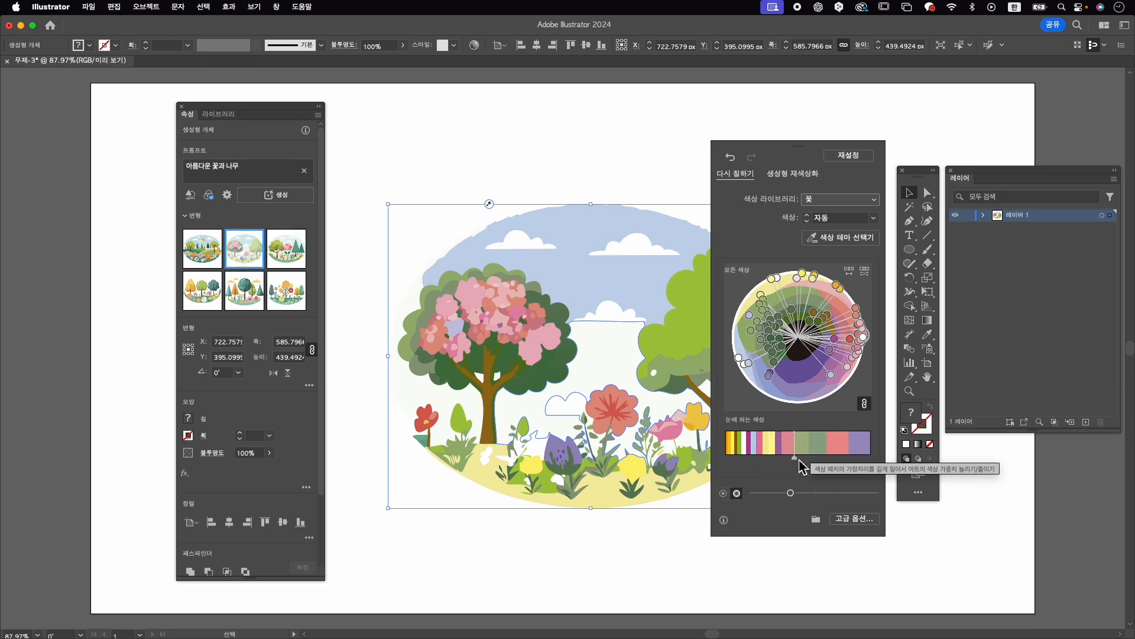
drag(796, 461, 791, 459)
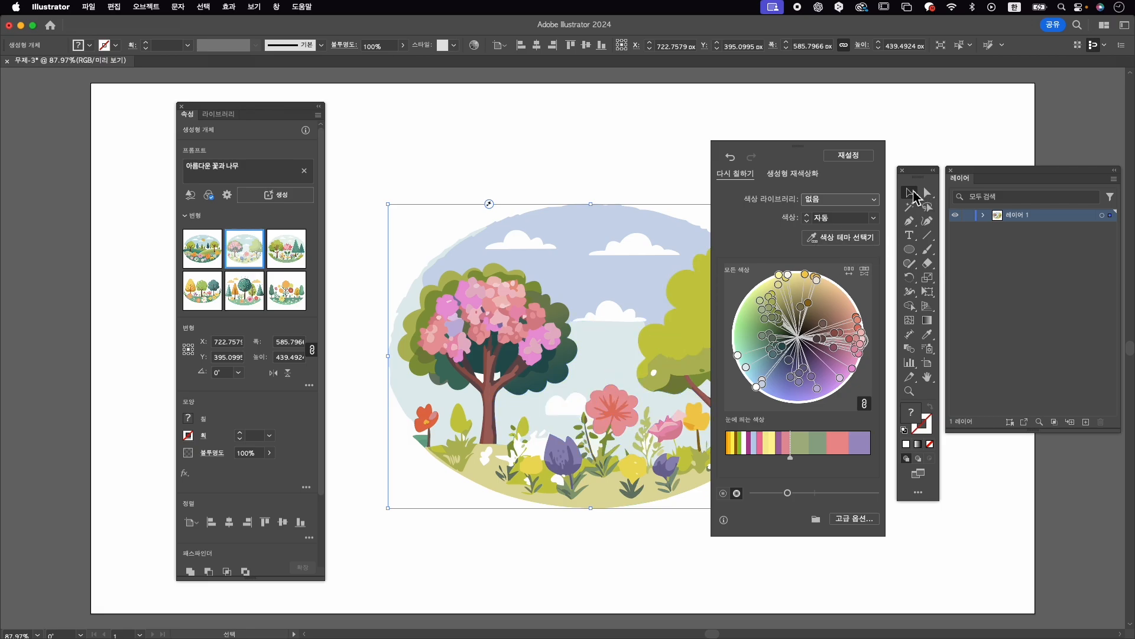
Exit recoloring and undo the generated artwork back to the original plain white ellipse
click(627, 297)
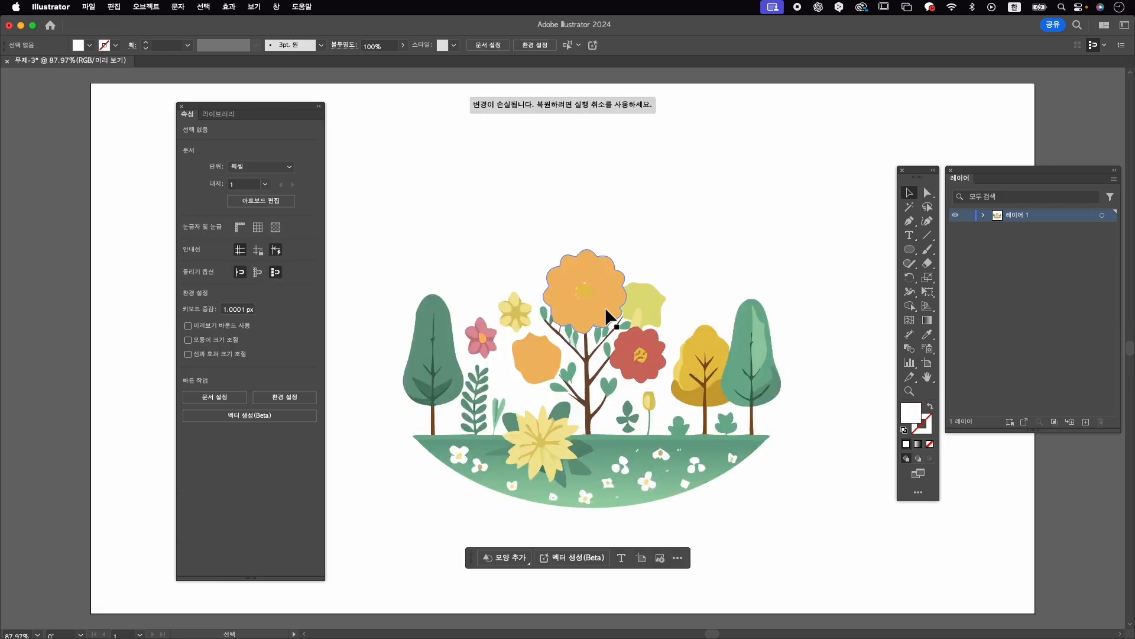
key(super+z)
key(super+z)
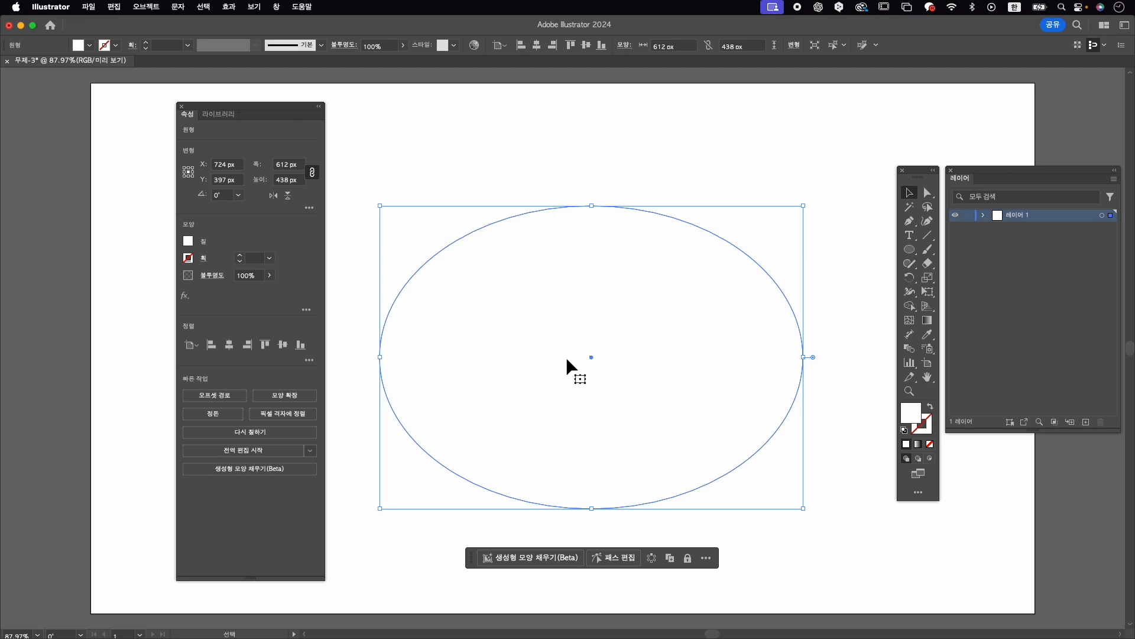
Swap the ellipse's fill and stroke to no fill with a white 1 pt stroke, and delete the ellipse
drag(650, 322, 671, 314)
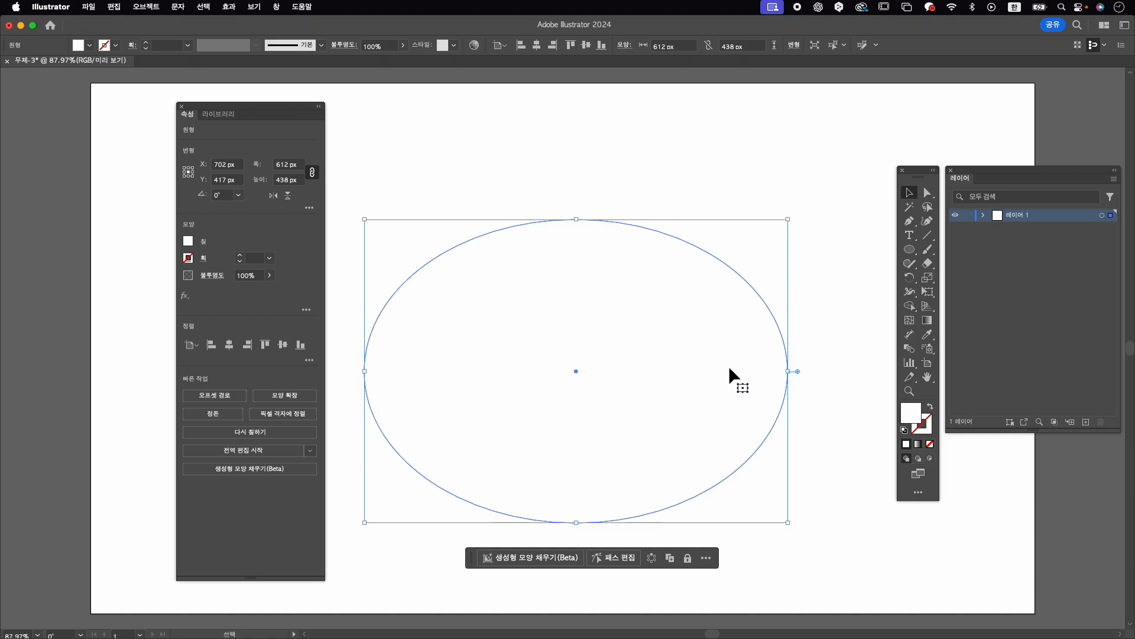
click(930, 407)
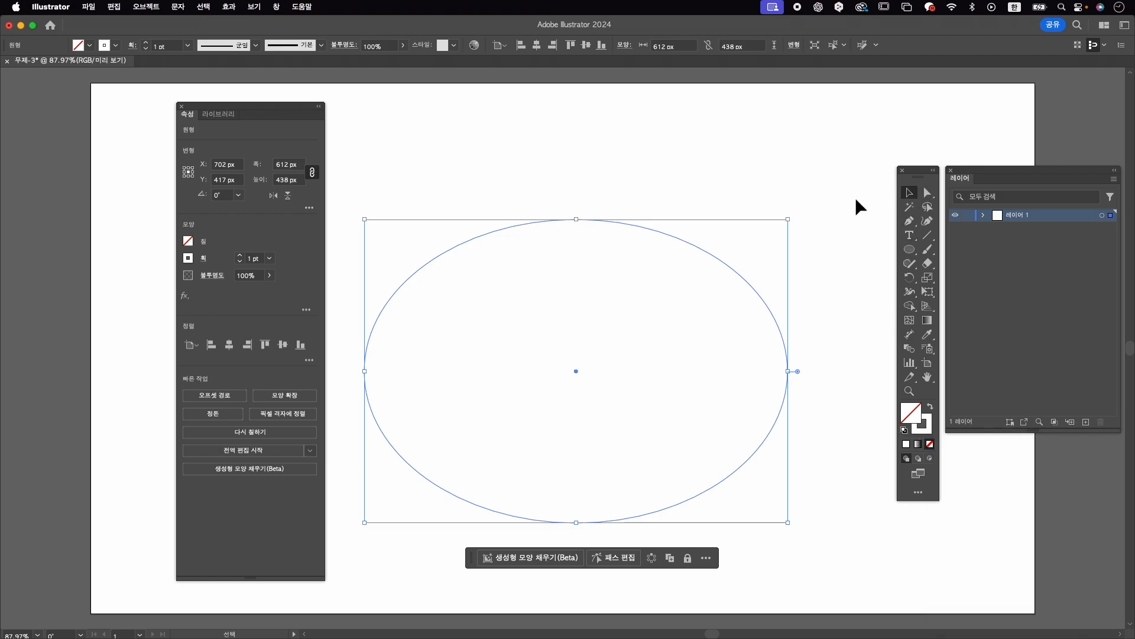
drag(775, 242, 659, 332)
key(Delete)
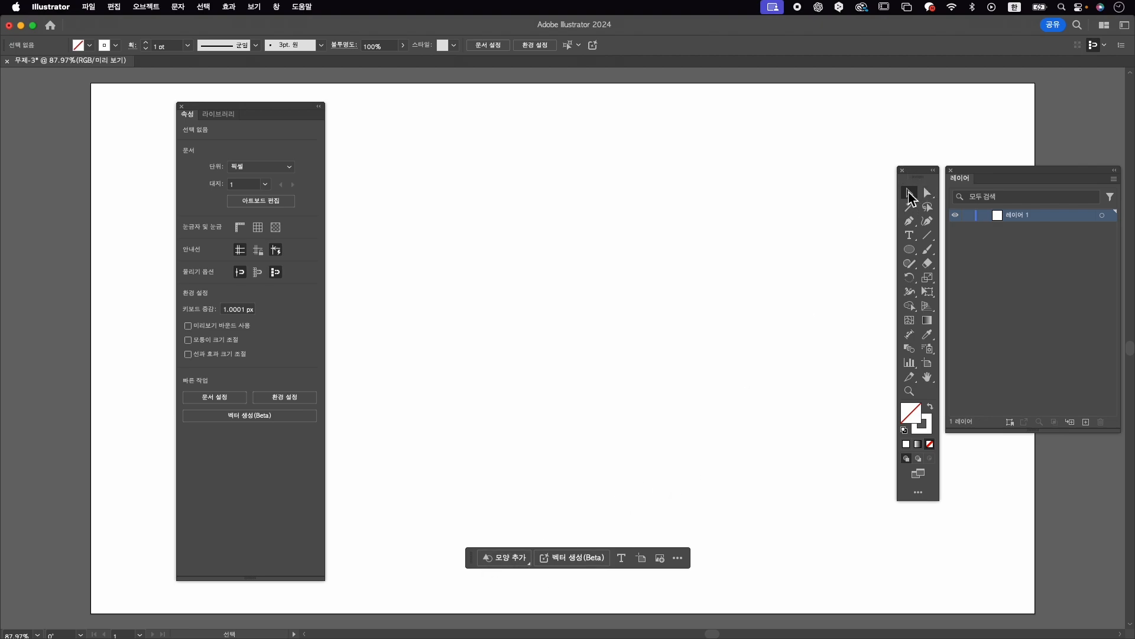
Draw a square of about 389 x 389 px in the upper middle of the artboard
click(500, 561)
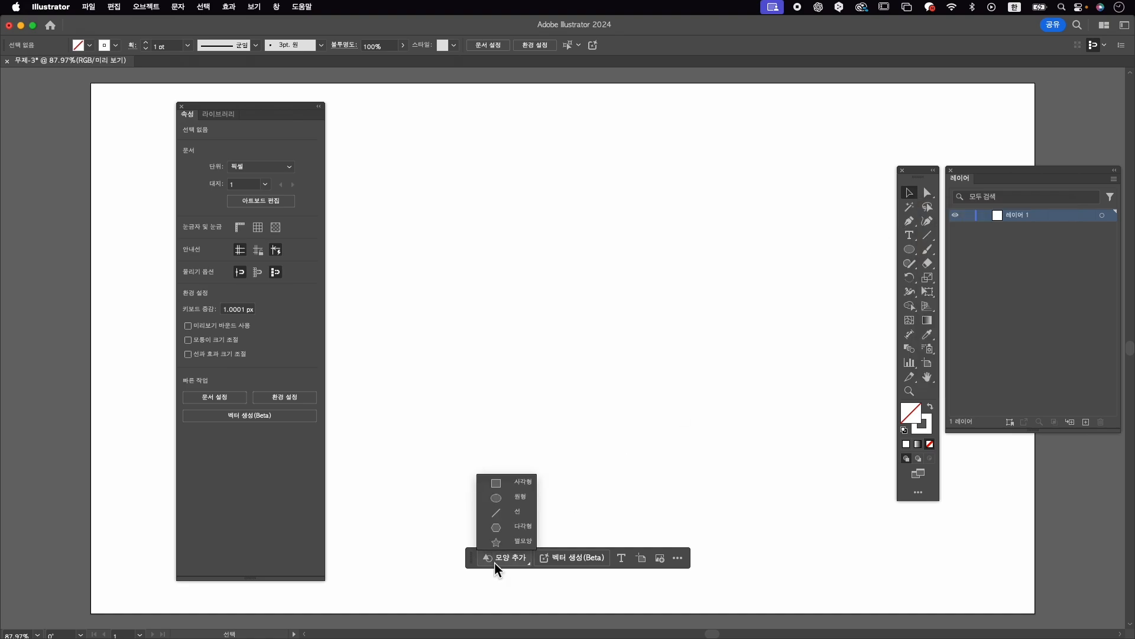
click(507, 488)
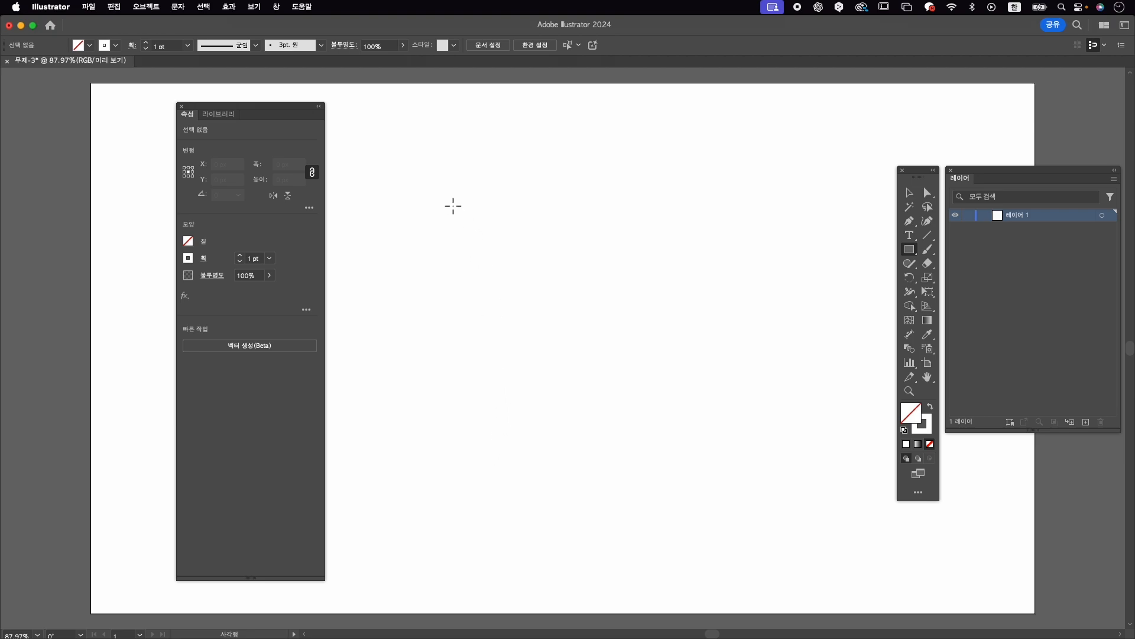
drag(451, 201, 722, 456)
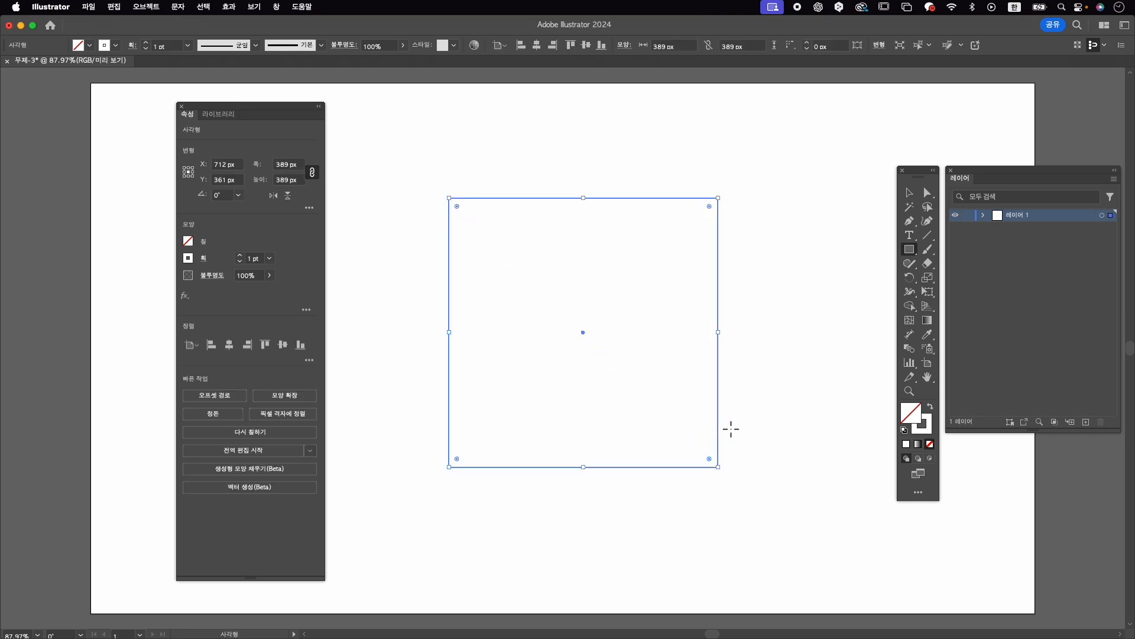
Restore the square's default white fill and black 1 pt stroke, and center it horizontally and vertically on the artboard
key(d)
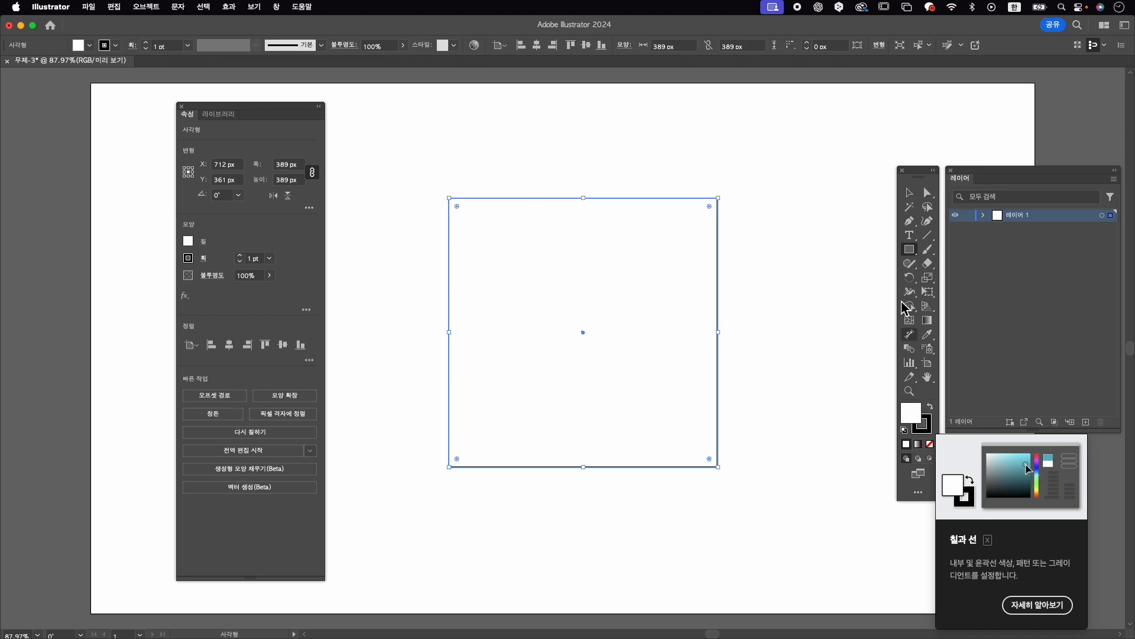
click(913, 198)
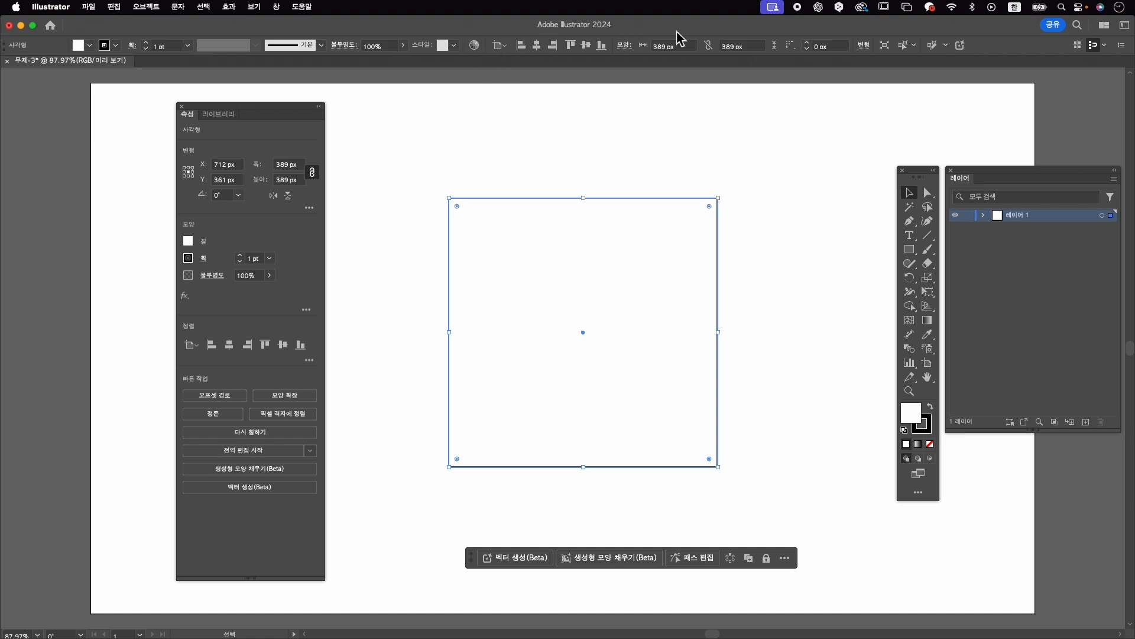
click(538, 51)
click(587, 51)
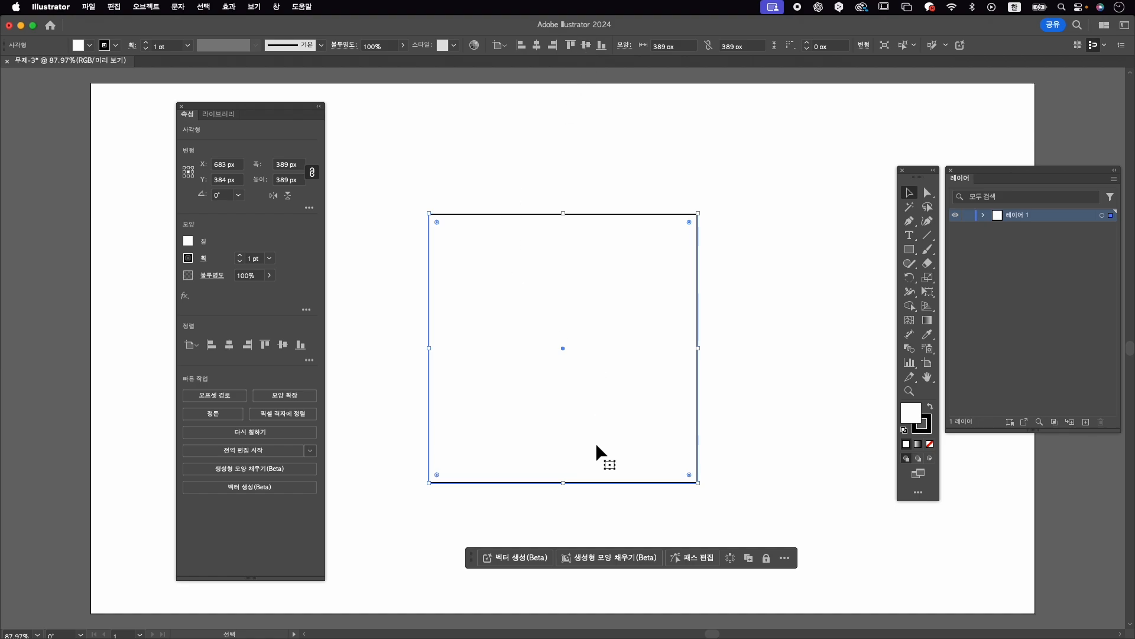
Fill the square with Generative Shape Fill using the prompt "아름다운 동양 문양"
click(604, 558)
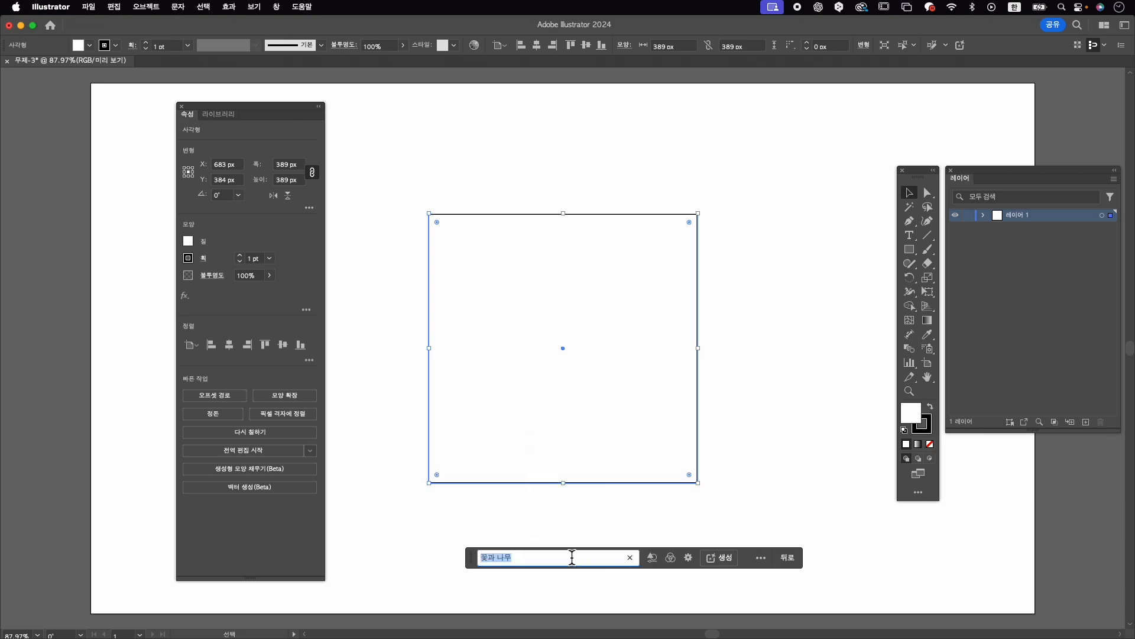
text(아름다운 되)
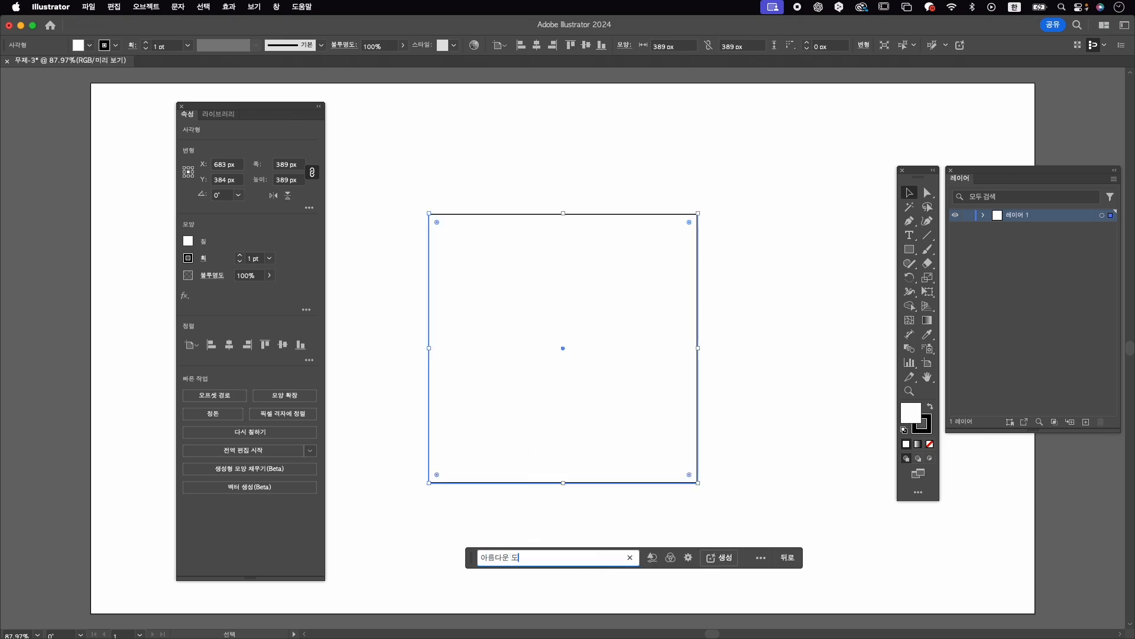
text(양 미)
key(Return)
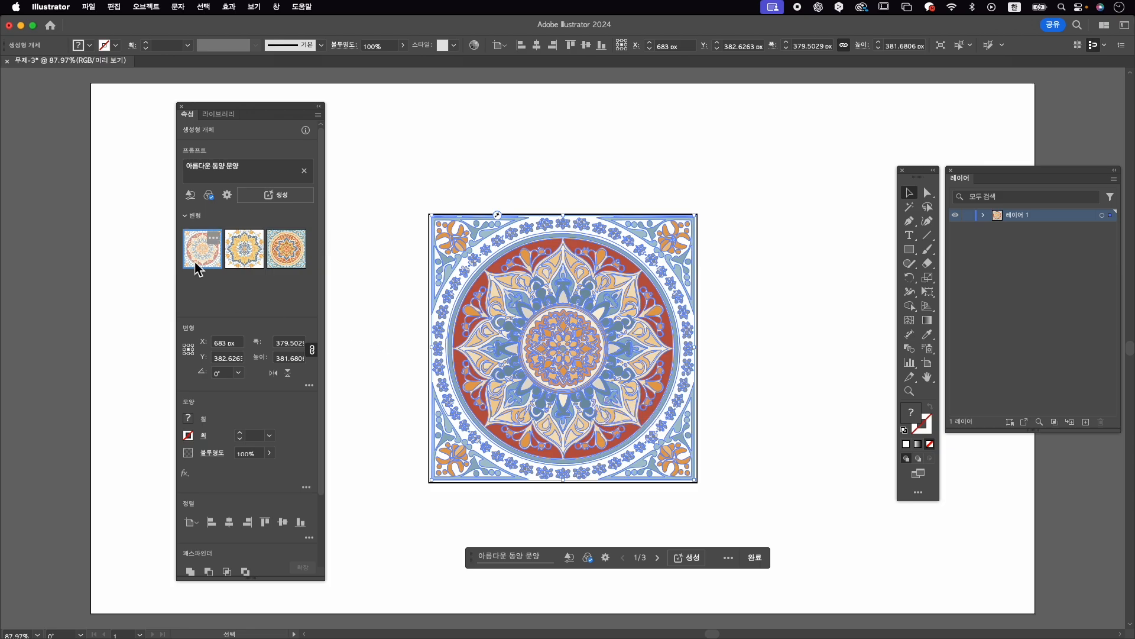
Compare the first two generated variations, apply the second one to the square, and deselect the artwork
click(252, 257)
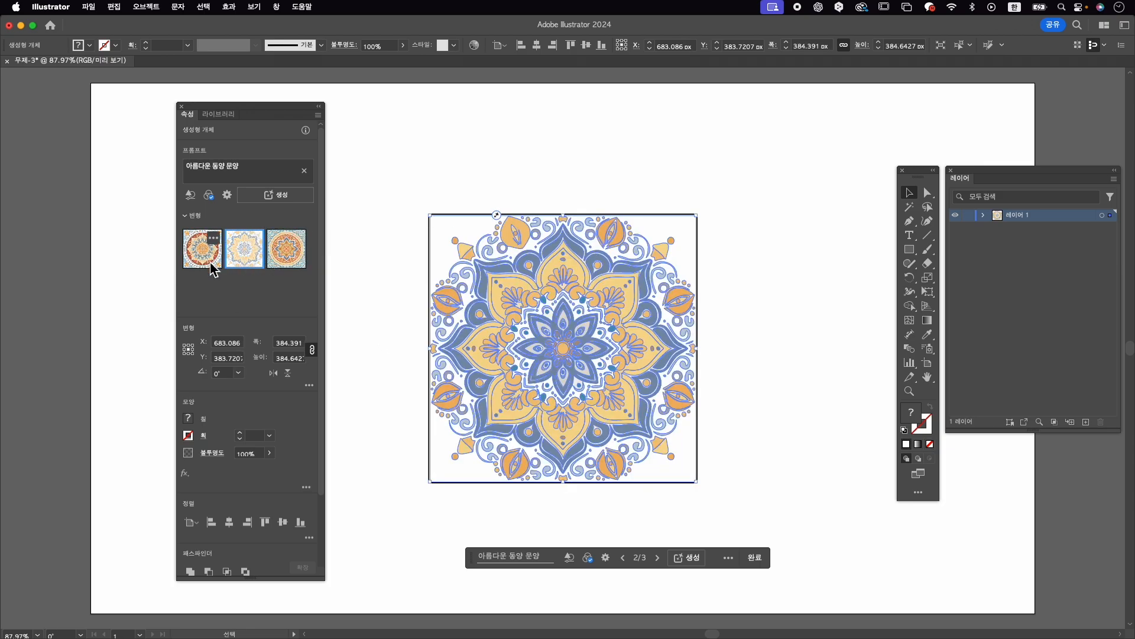
click(214, 266)
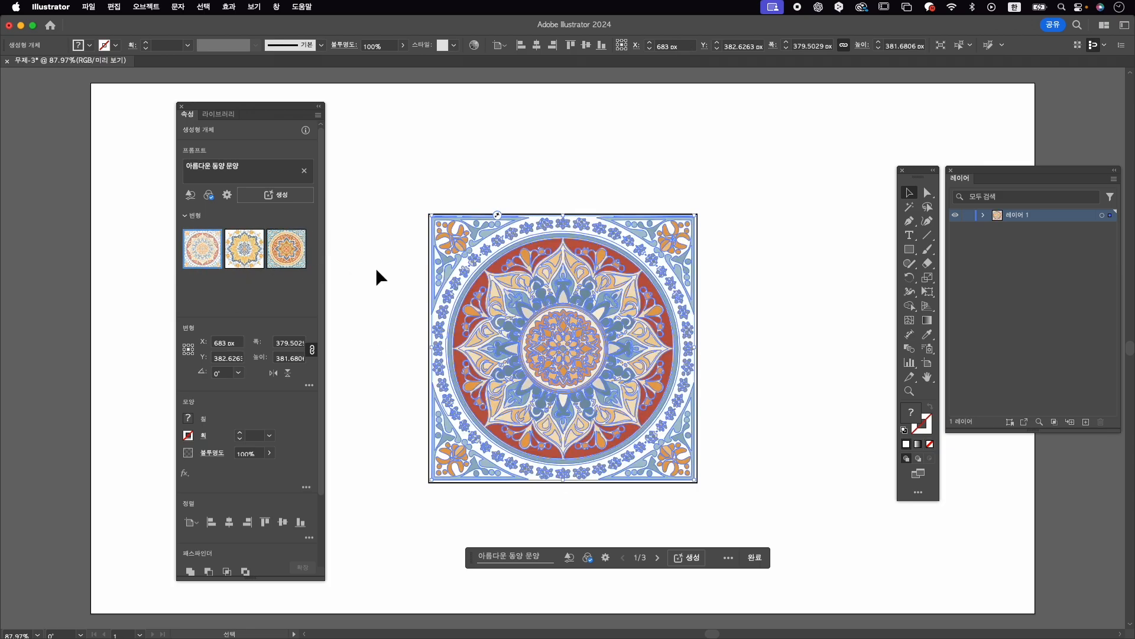
click(245, 270)
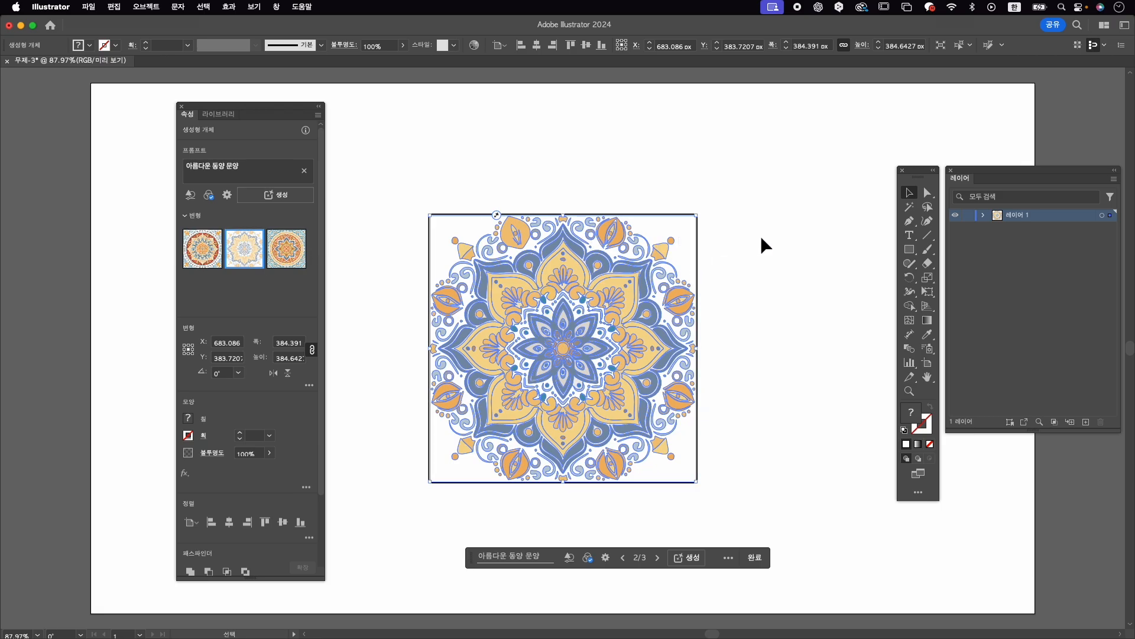
click(853, 206)
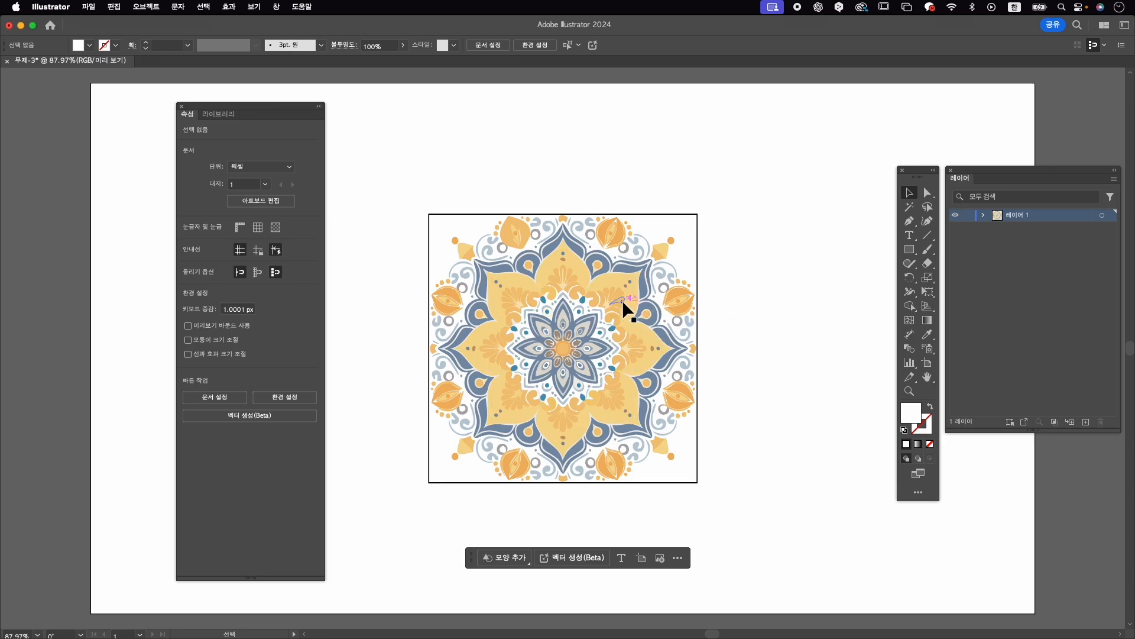
click(623, 301)
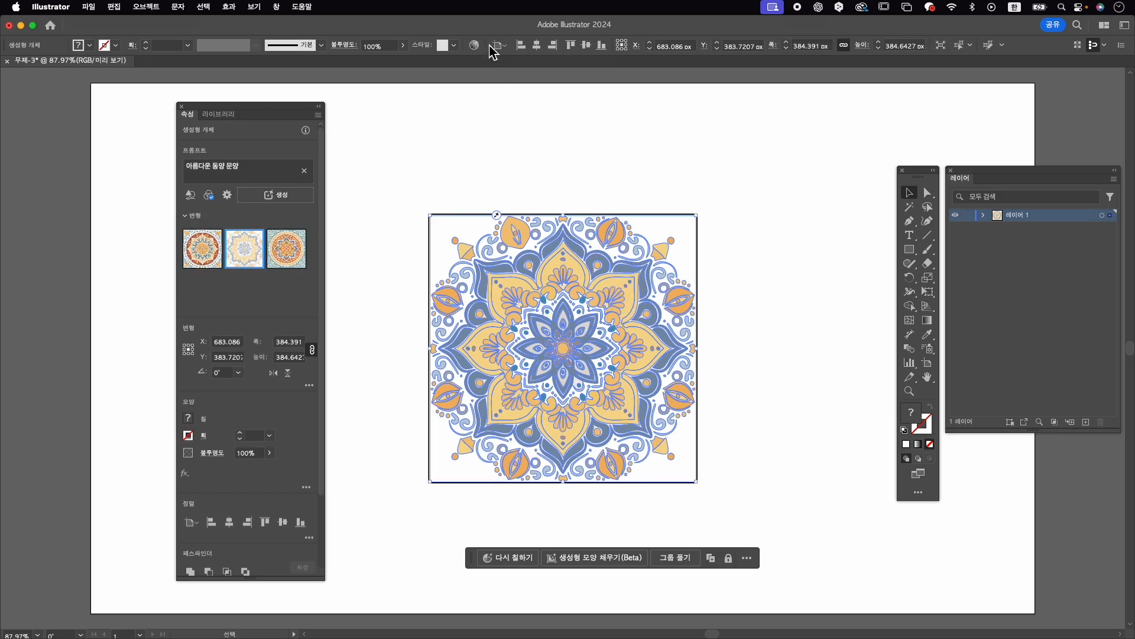
click(474, 46)
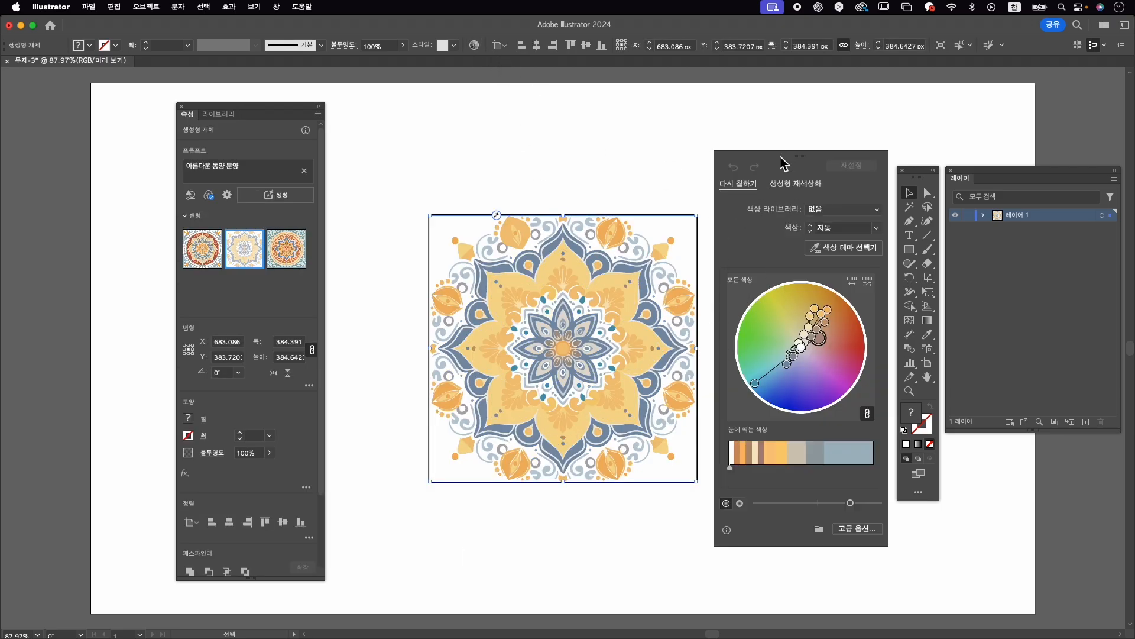
click(474, 46)
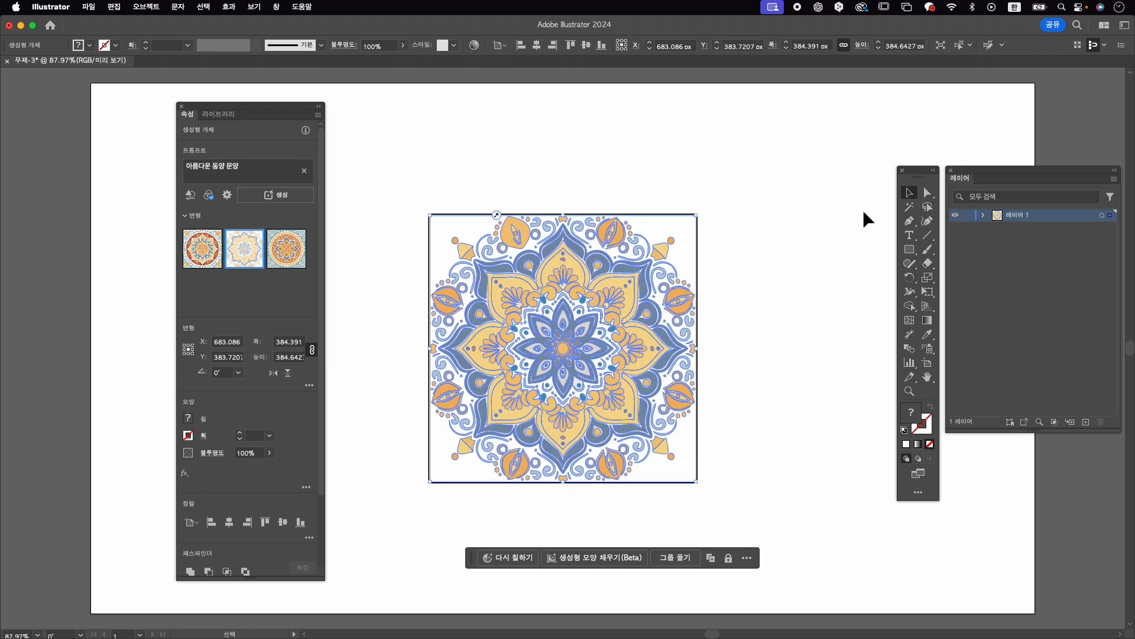
click(837, 196)
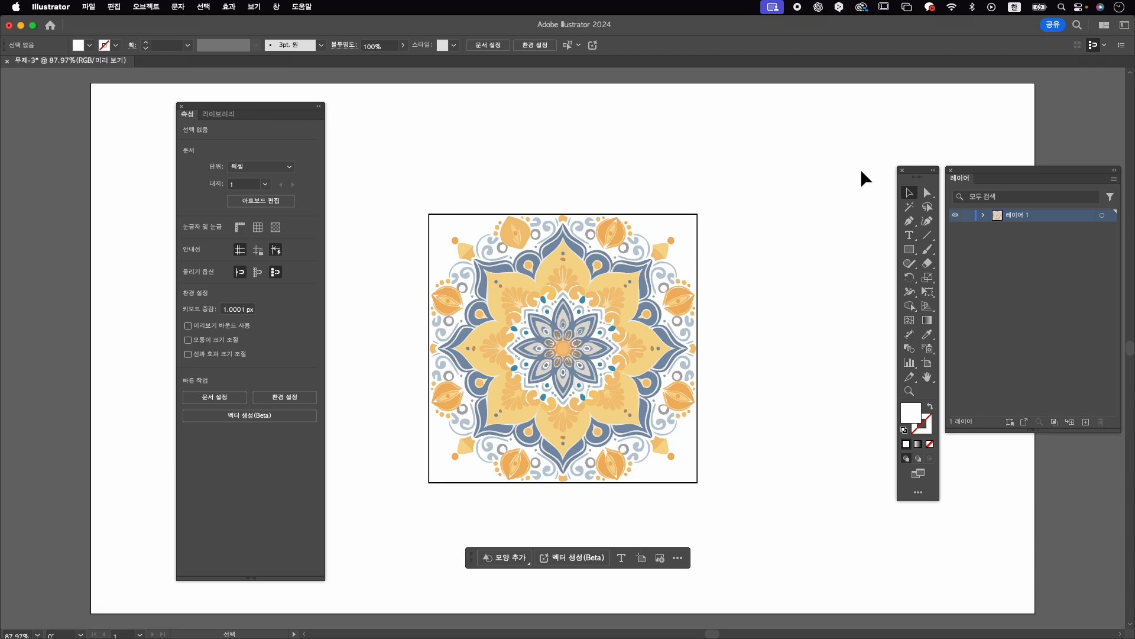
Directly select only the large inner yellow petal shape within the mandala and set its fill to pink F980F6
click(926, 193)
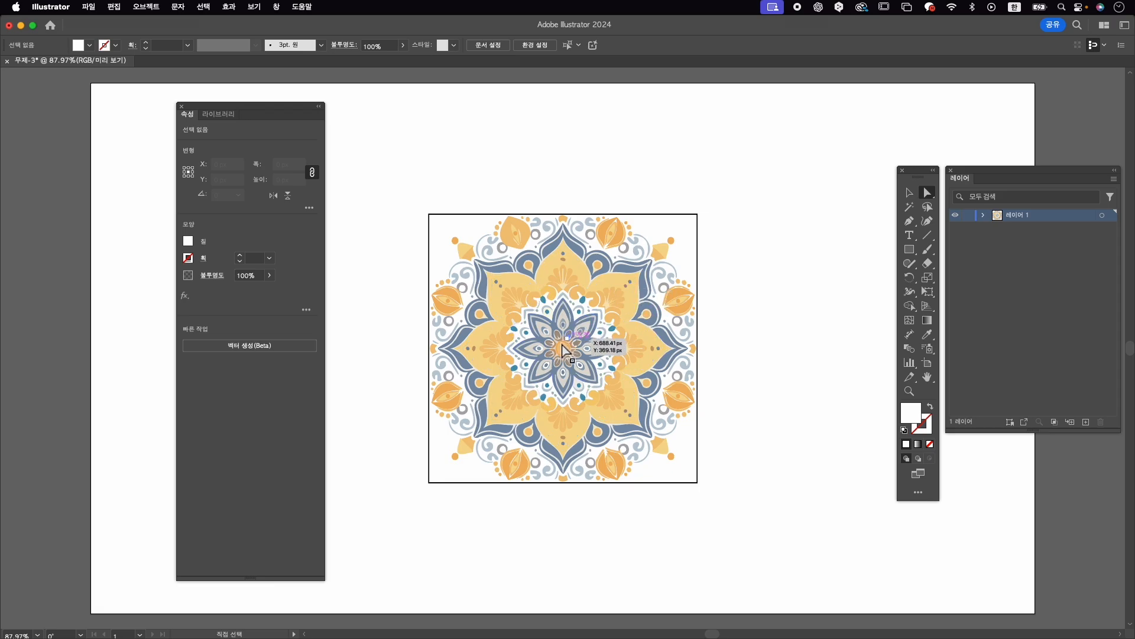
key(alt)
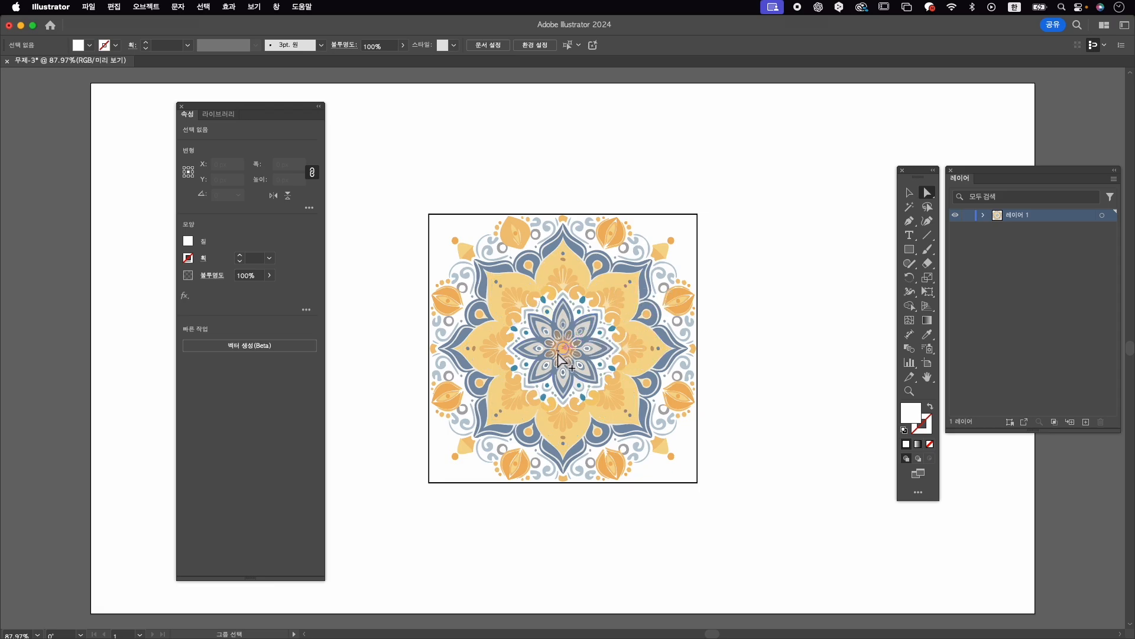
scroll(528, 349, up, 3)
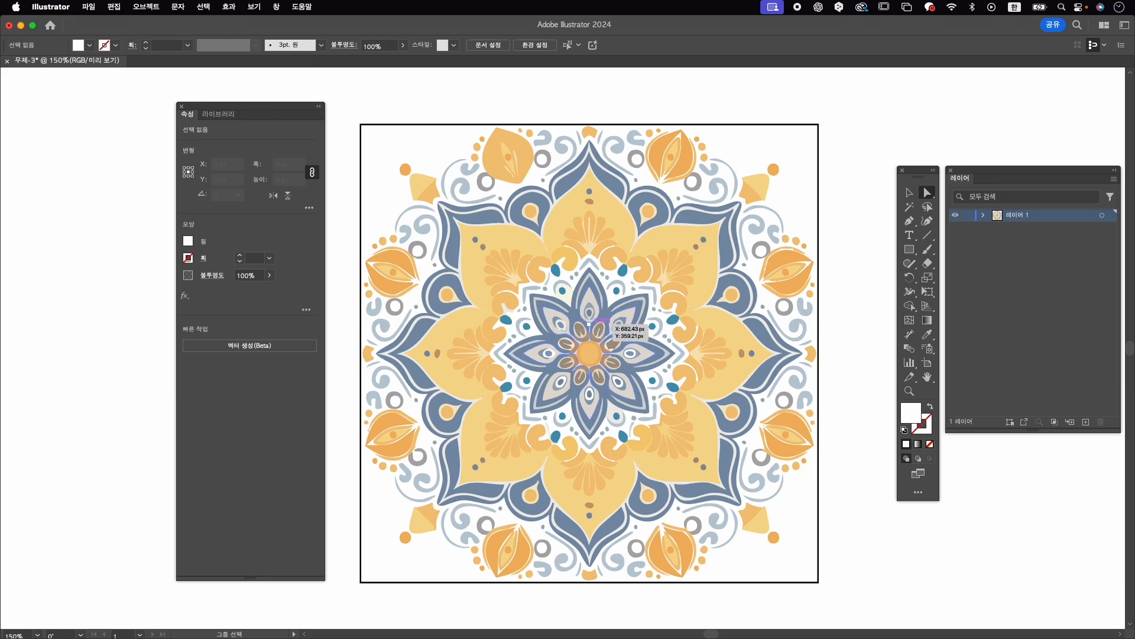
scroll(589, 334, down, 2)
scroll(589, 334, up, 2)
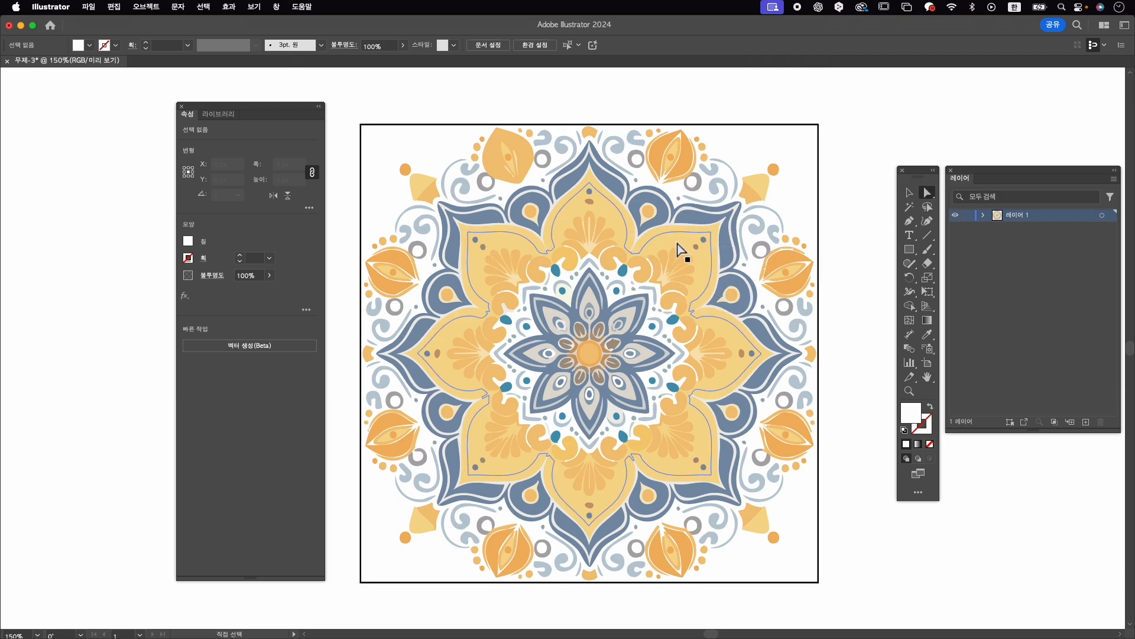
click(711, 261)
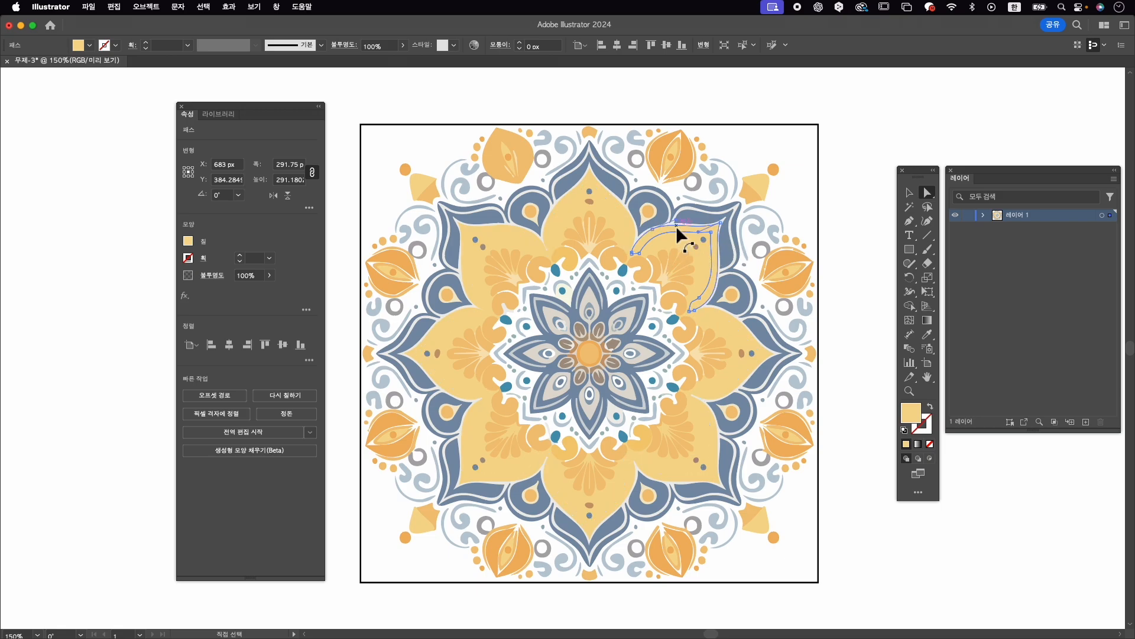
click(676, 226)
click(684, 246)
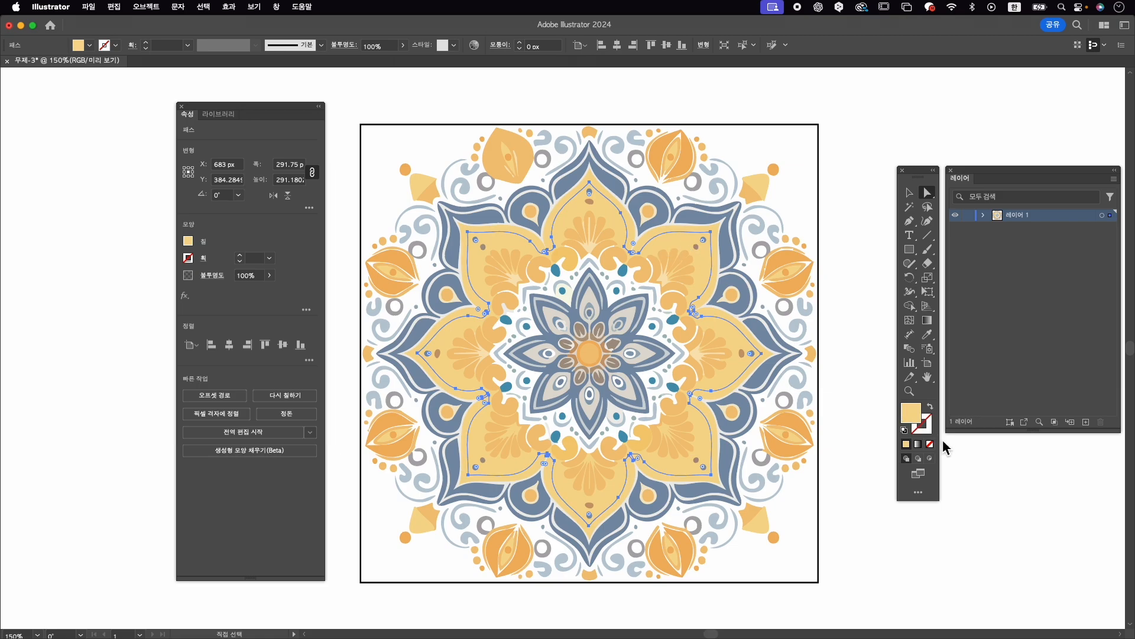
double_click(914, 423)
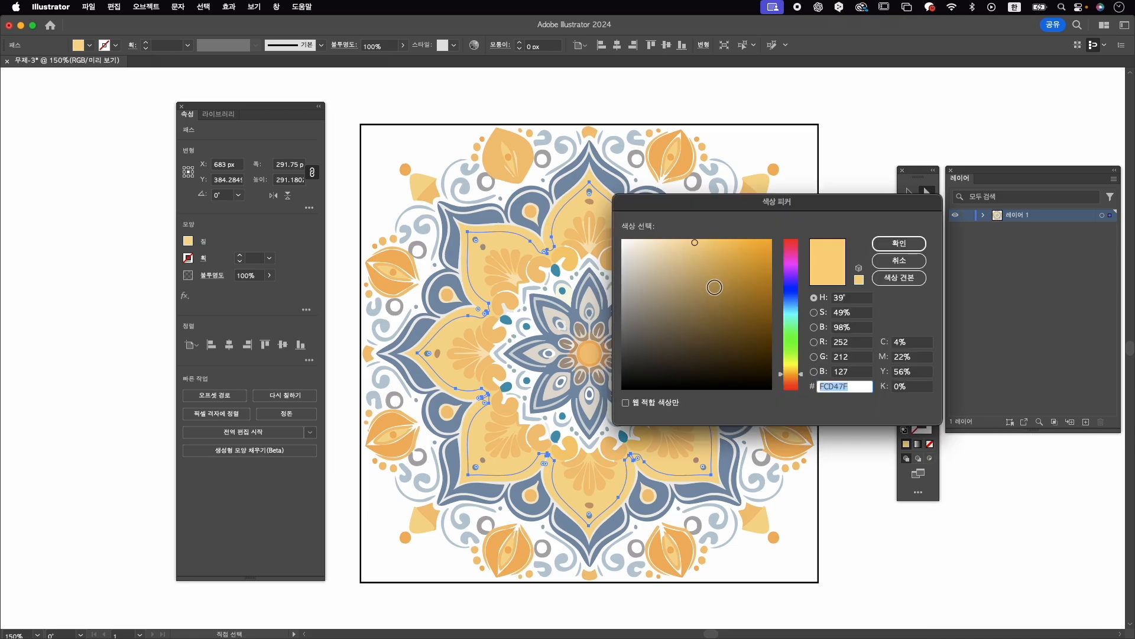
drag(793, 261, 793, 266)
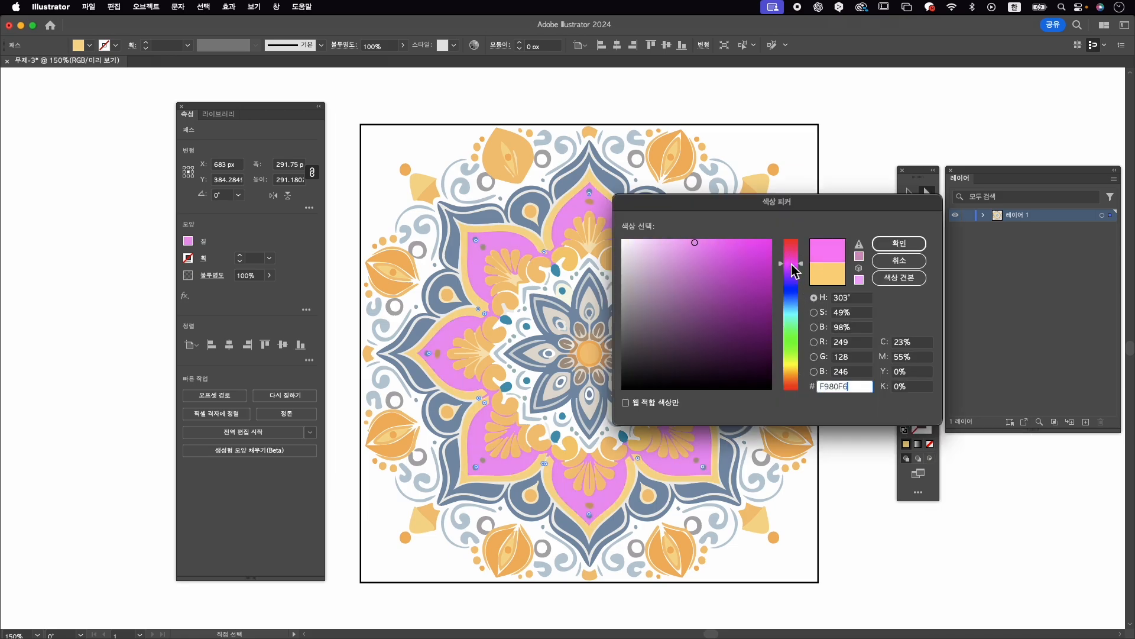
click(896, 244)
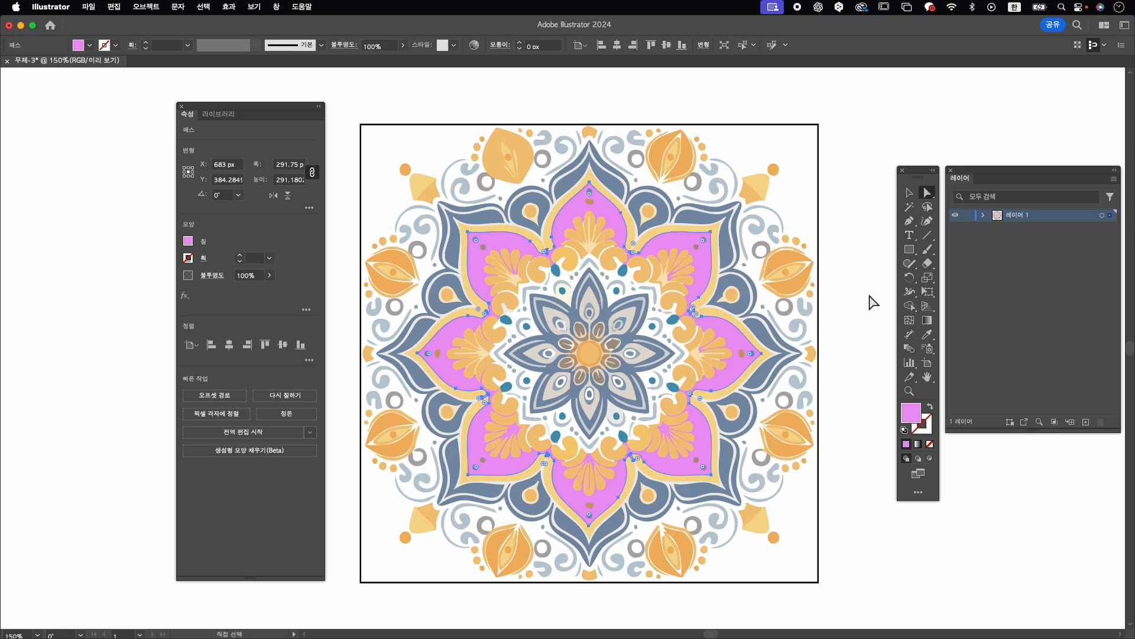
Display an enlarged color spectrum near the artwork and use it to set the petal shape's fill to light green 7AFFB2
click(277, 7)
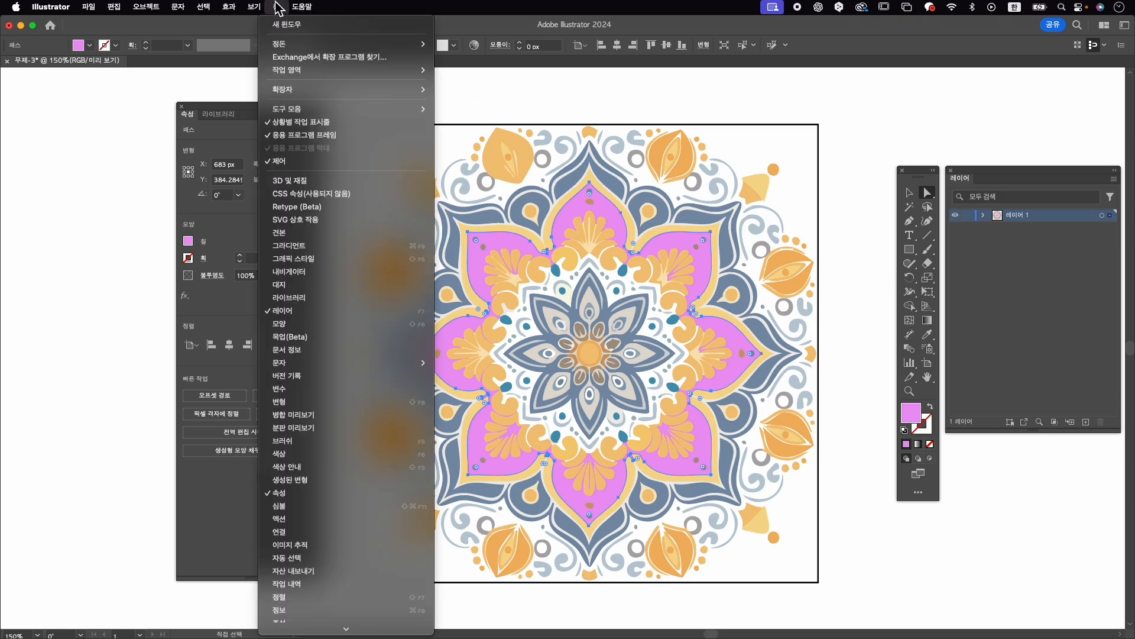
click(358, 457)
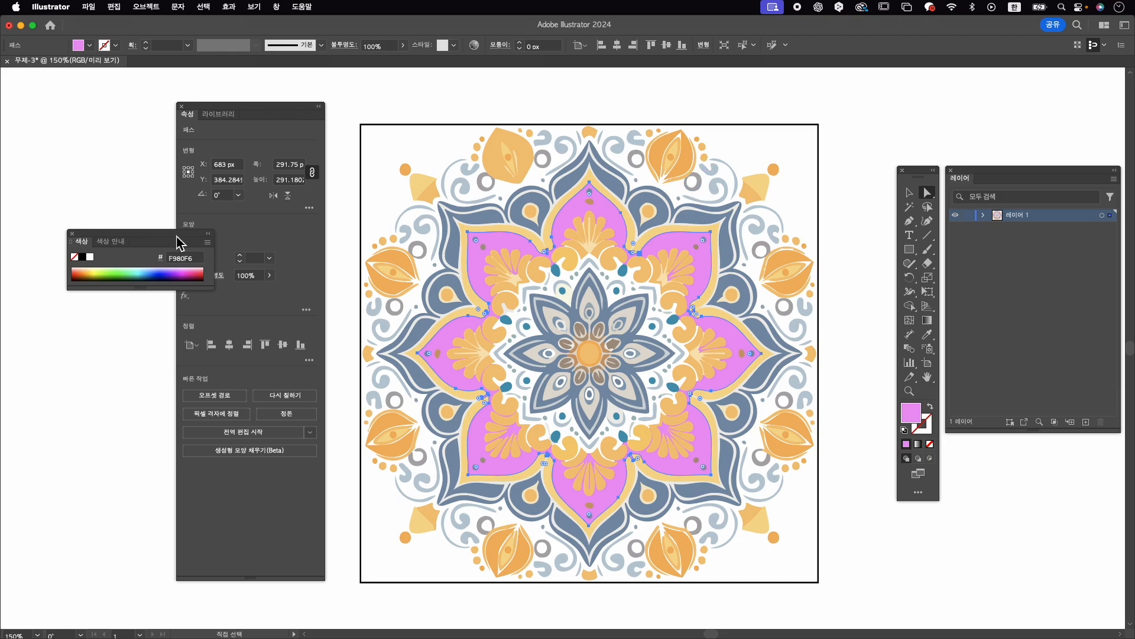
drag(179, 242, 871, 118)
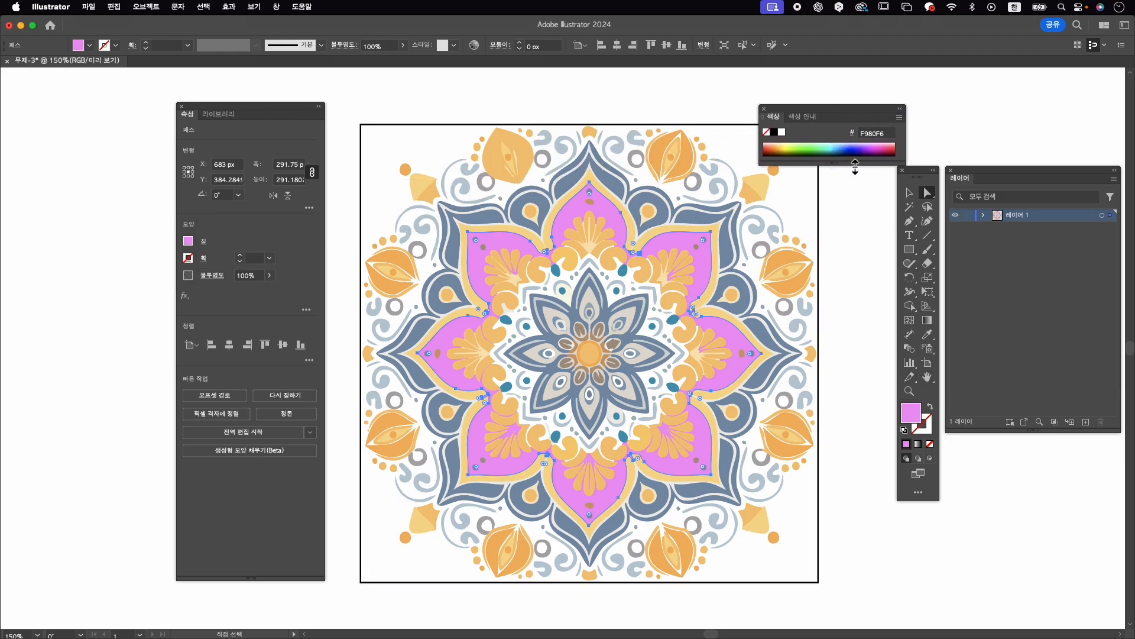
drag(850, 167, 843, 263)
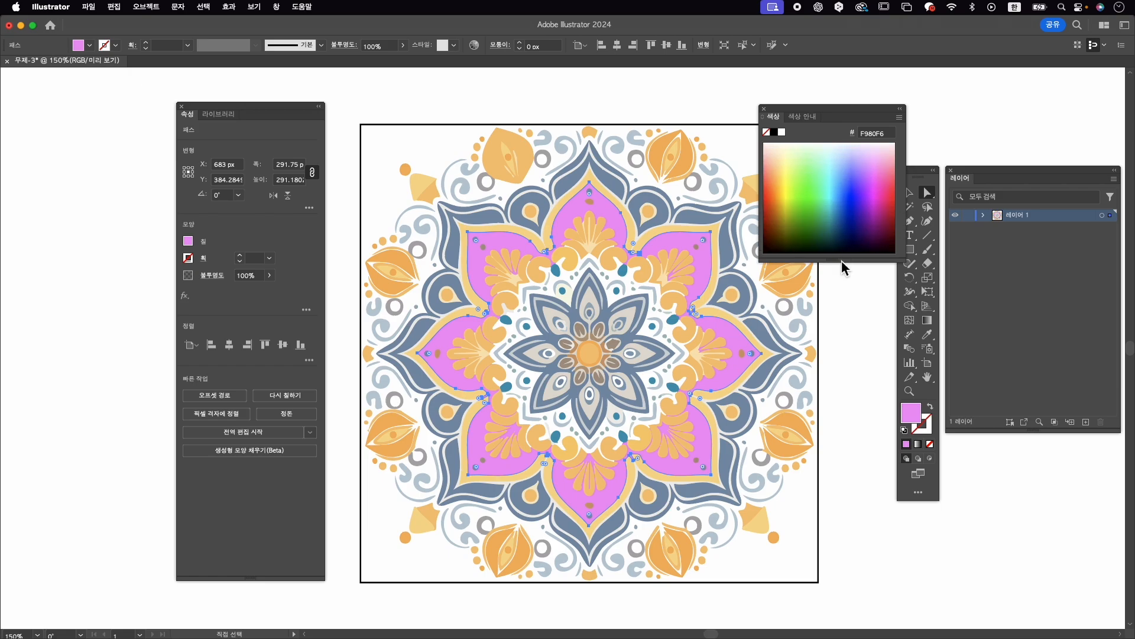
click(820, 185)
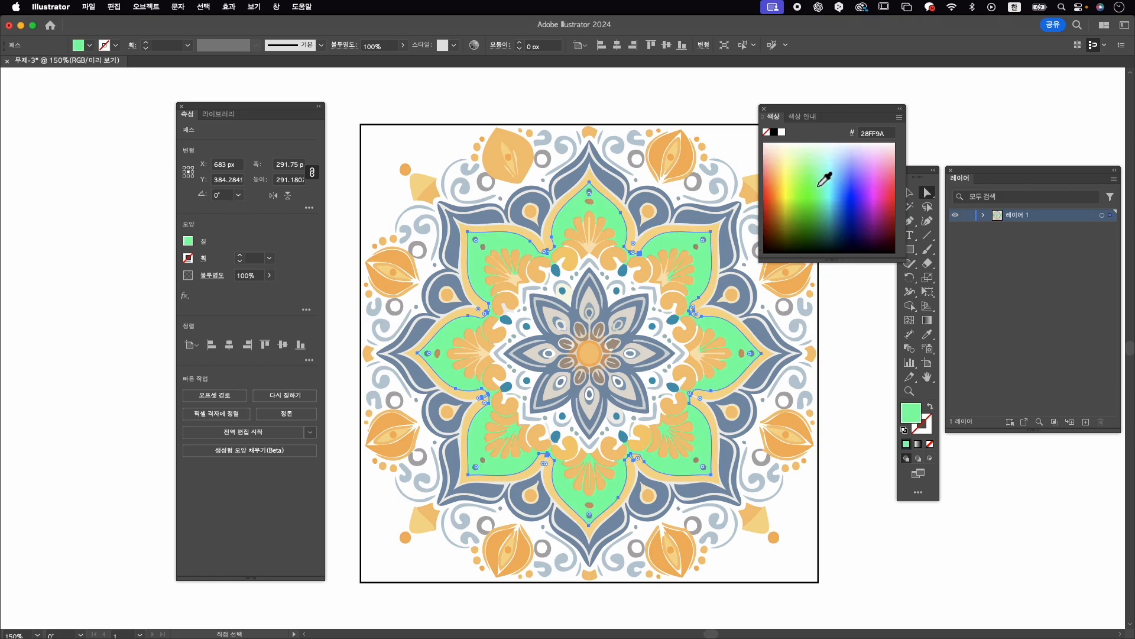
drag(821, 186, 816, 180)
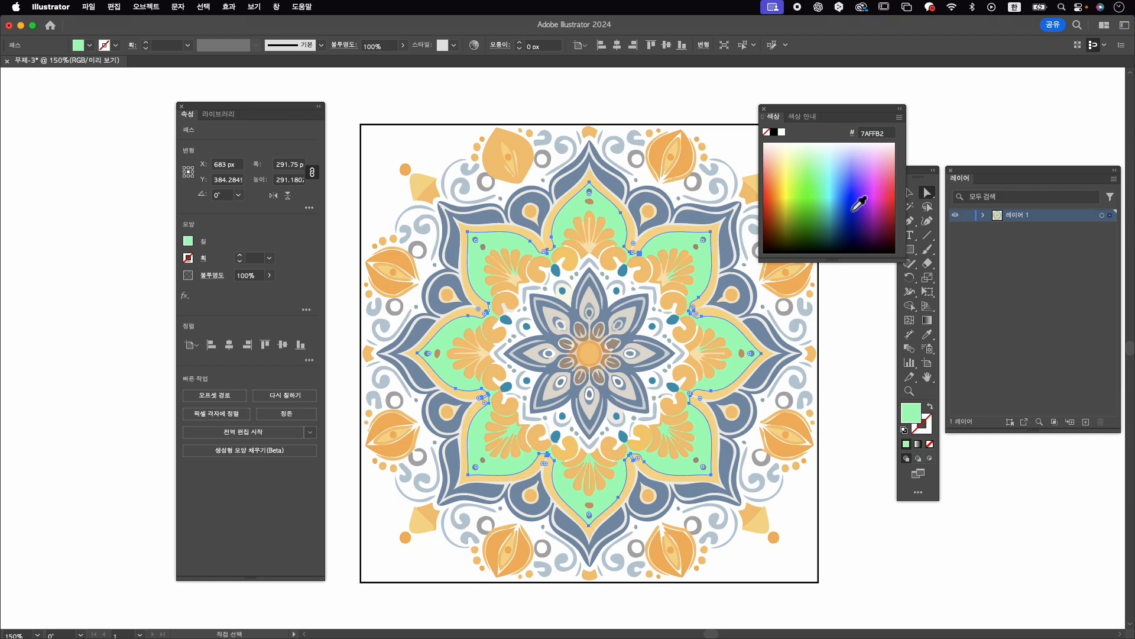
Select all objects with the same fill color as the top blue petal and set their fill to magenta FF4EE6
click(928, 193)
click(491, 161)
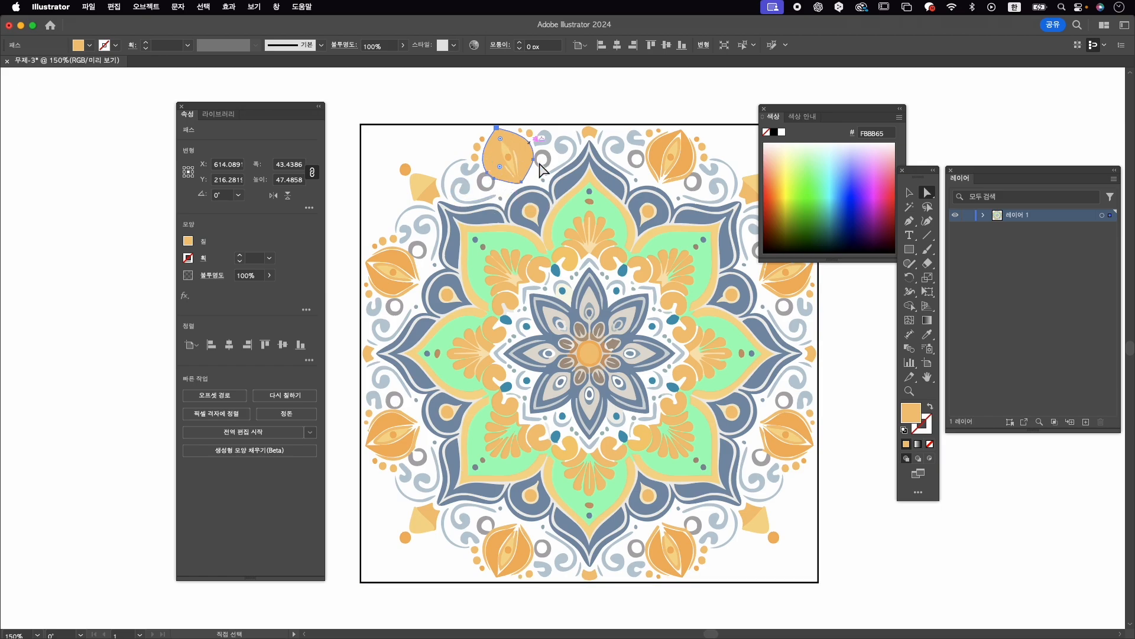
click(569, 189)
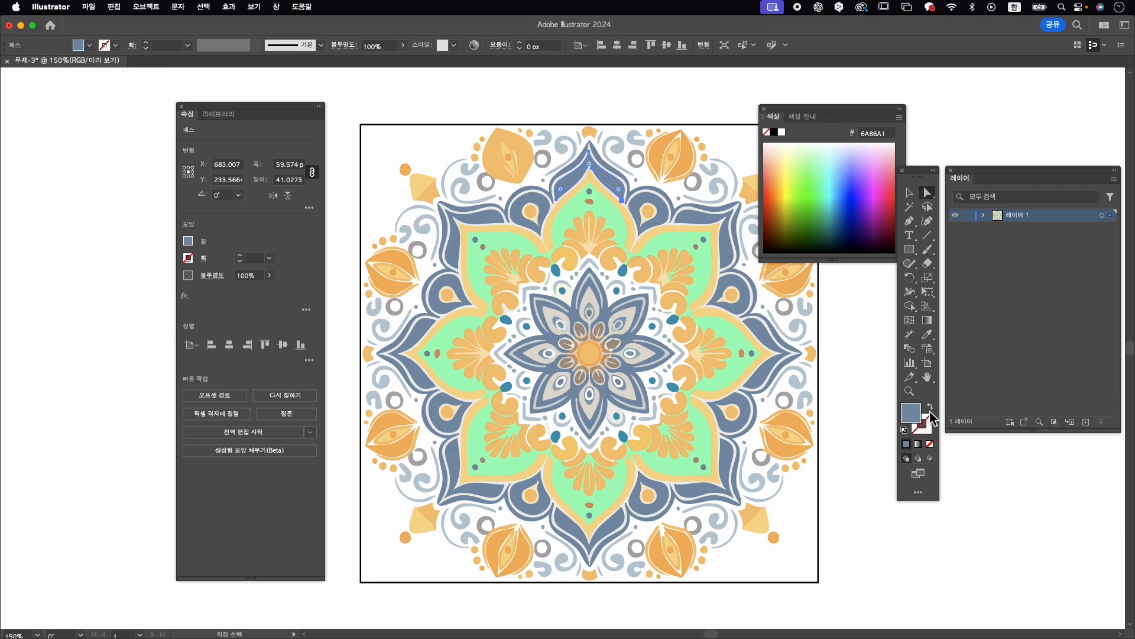
click(207, 7)
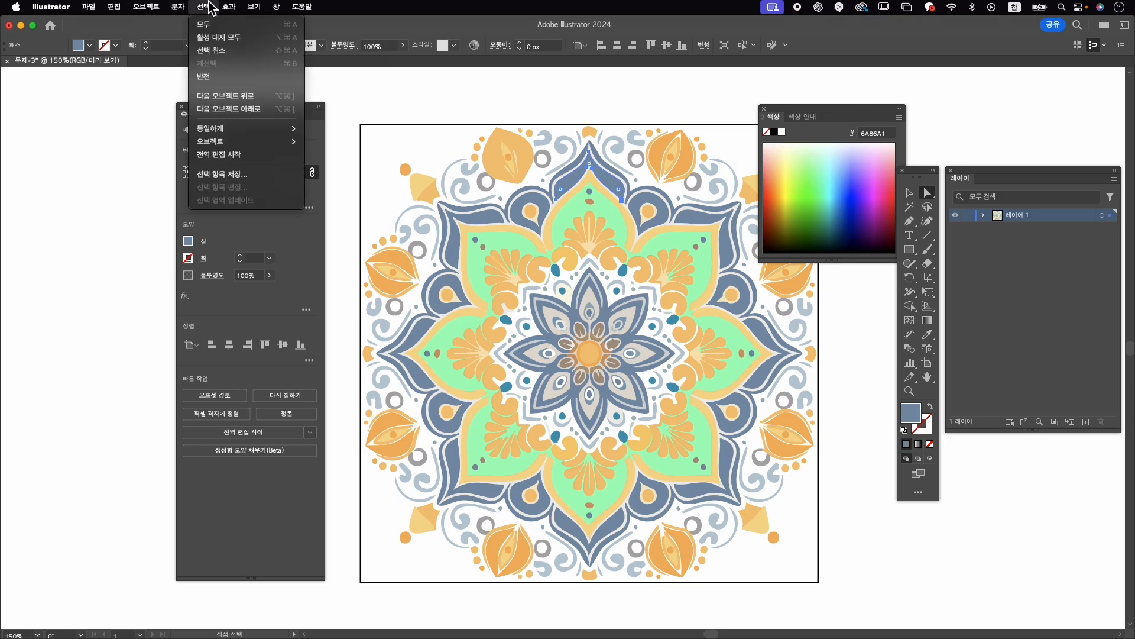
mouse_move(229, 134)
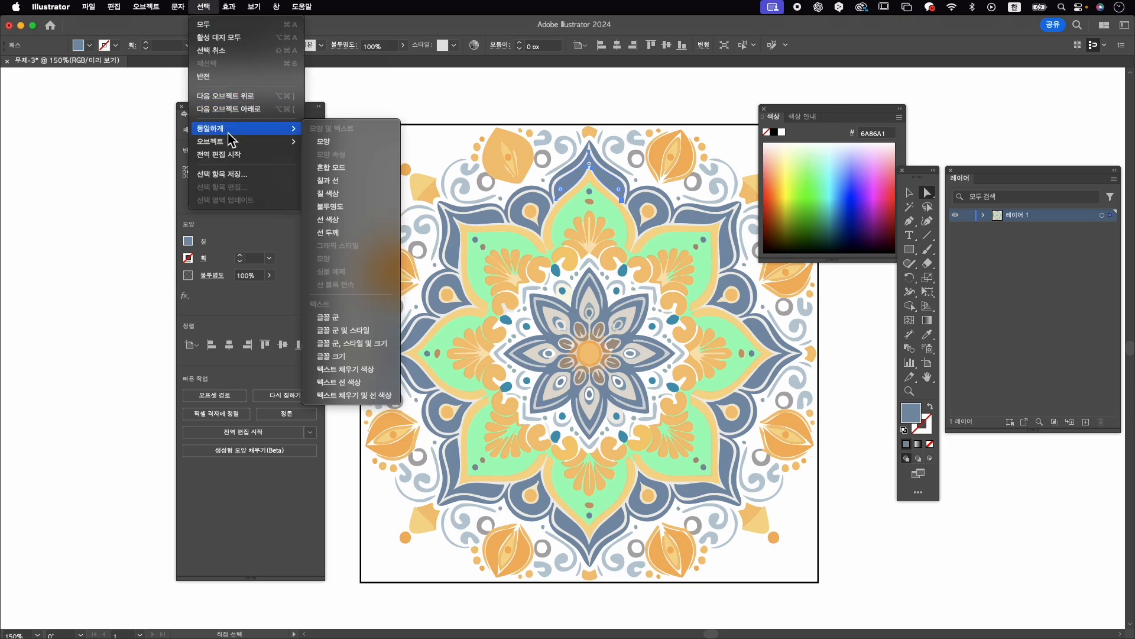
click(365, 195)
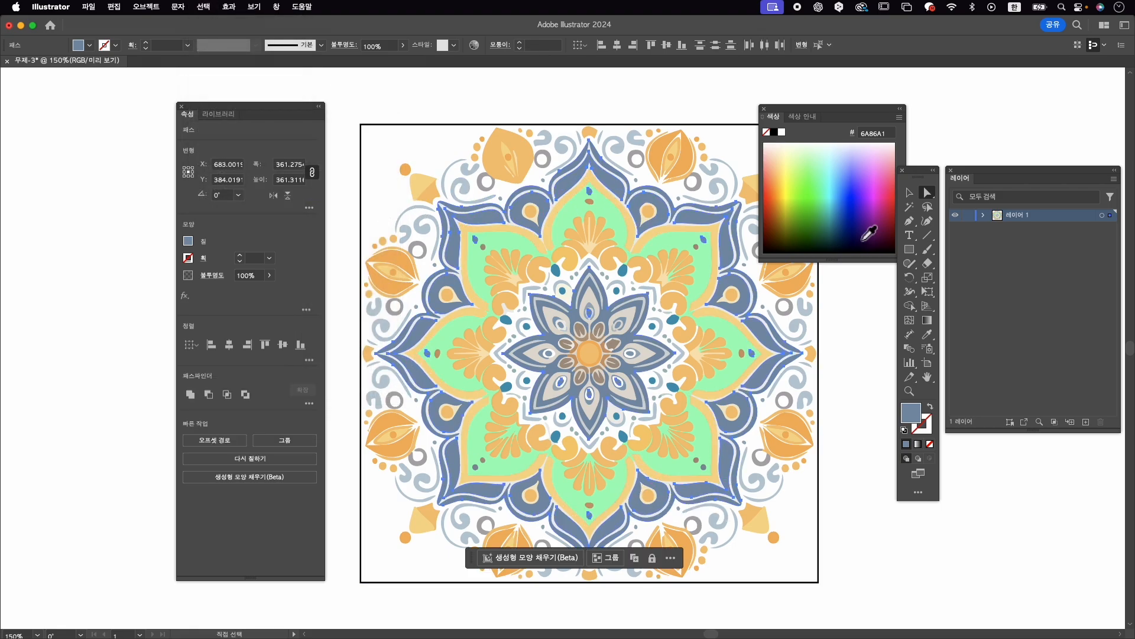
click(884, 180)
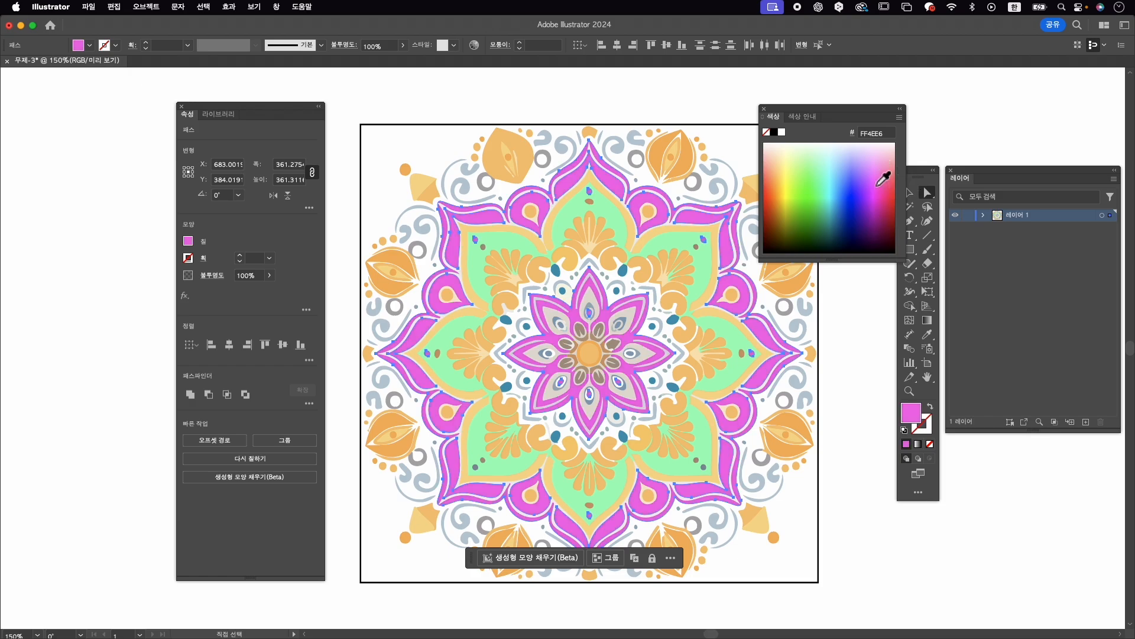
Set the selected magenta petals' fill to light pink FCCEFF, put the color spectrum away, and deselect the artwork
drag(876, 180, 874, 159)
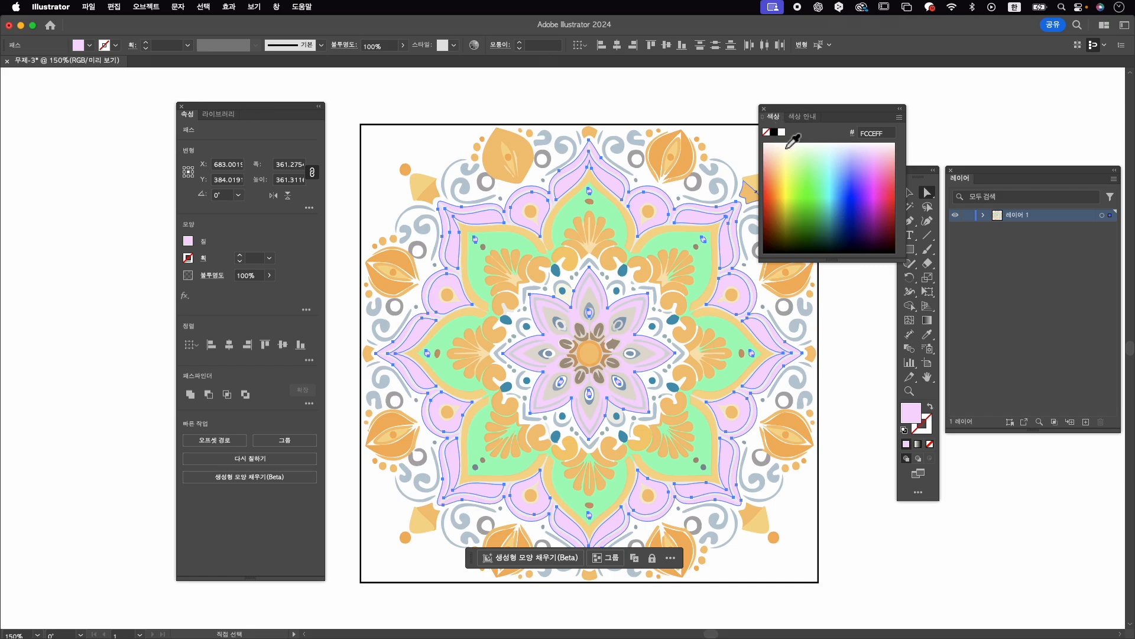
click(772, 116)
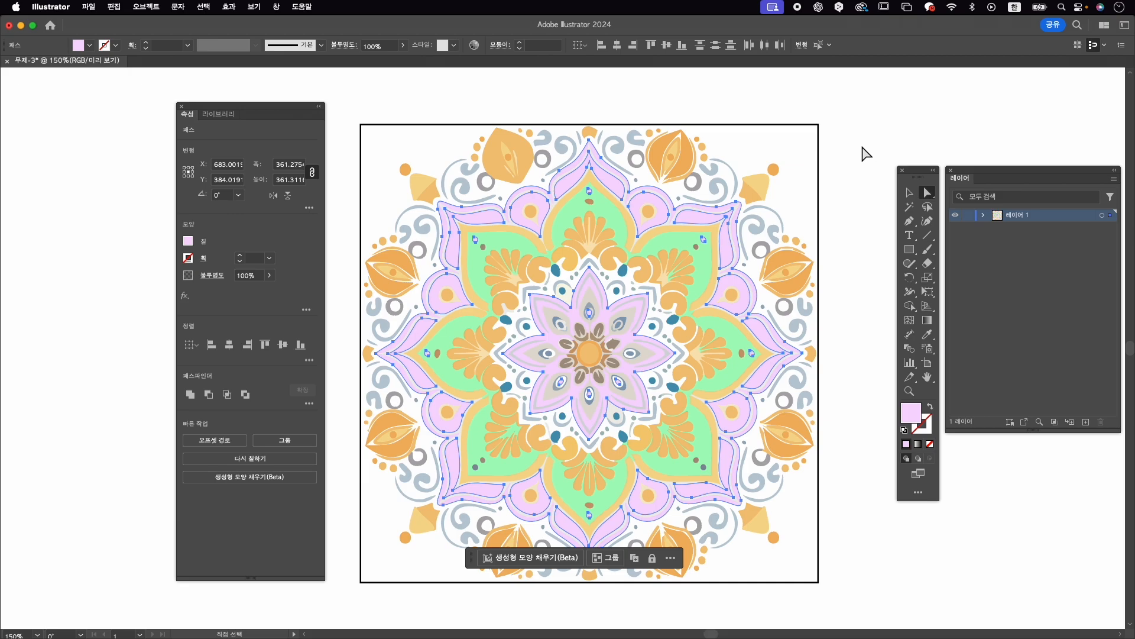
click(908, 129)
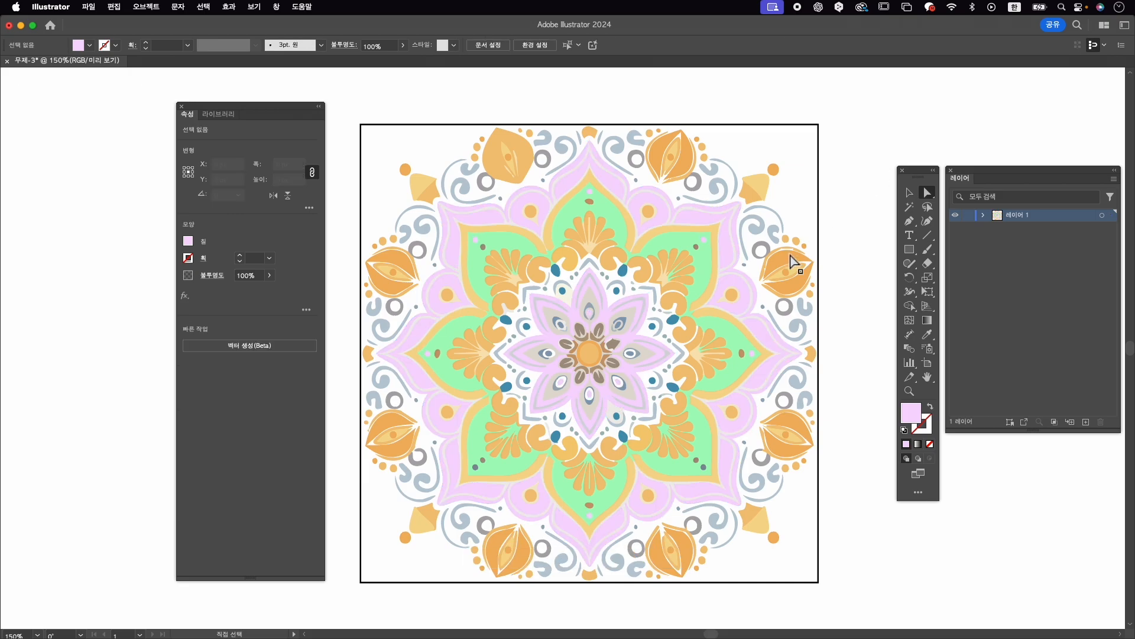
Select all objects with the same fill color as the small blue shape above the central flower and delete them
click(621, 273)
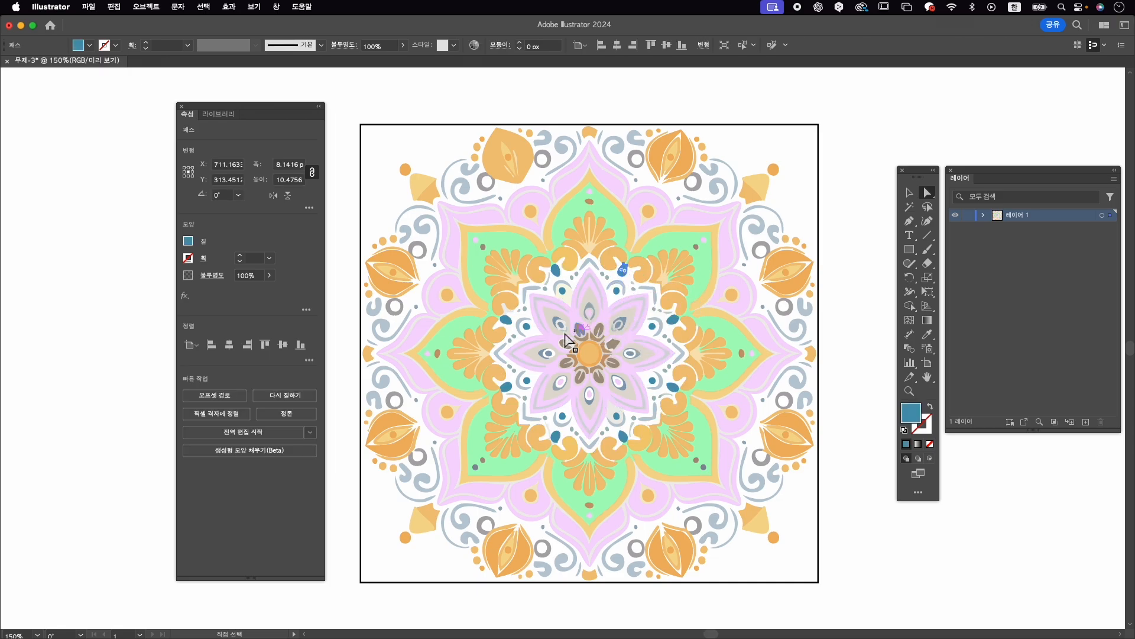
click(202, 7)
mouse_move(235, 129)
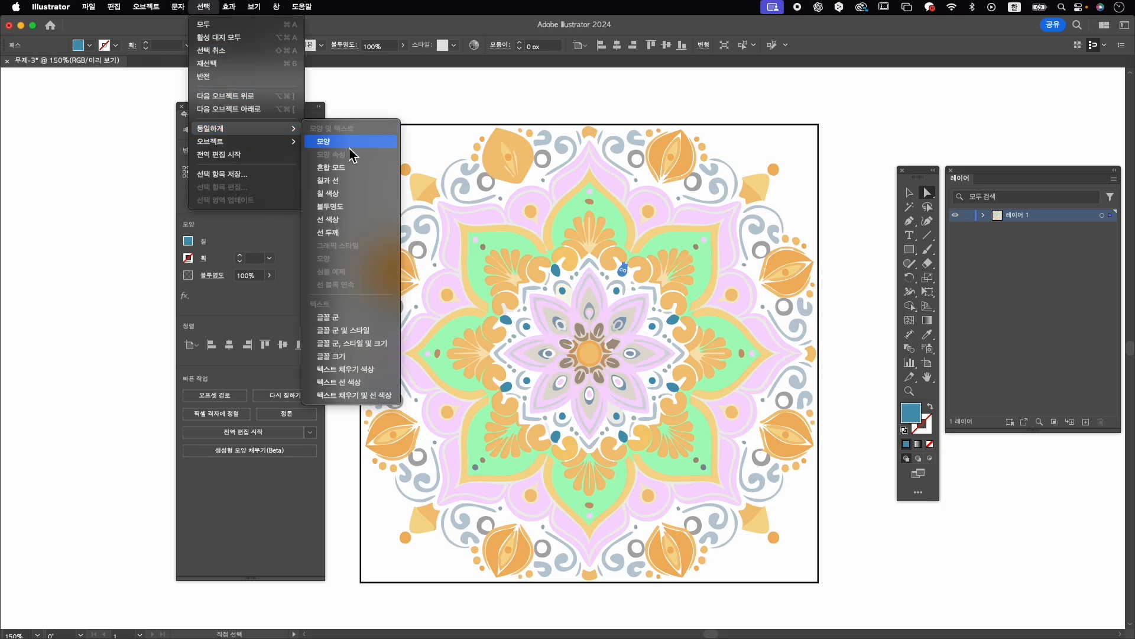
click(371, 187)
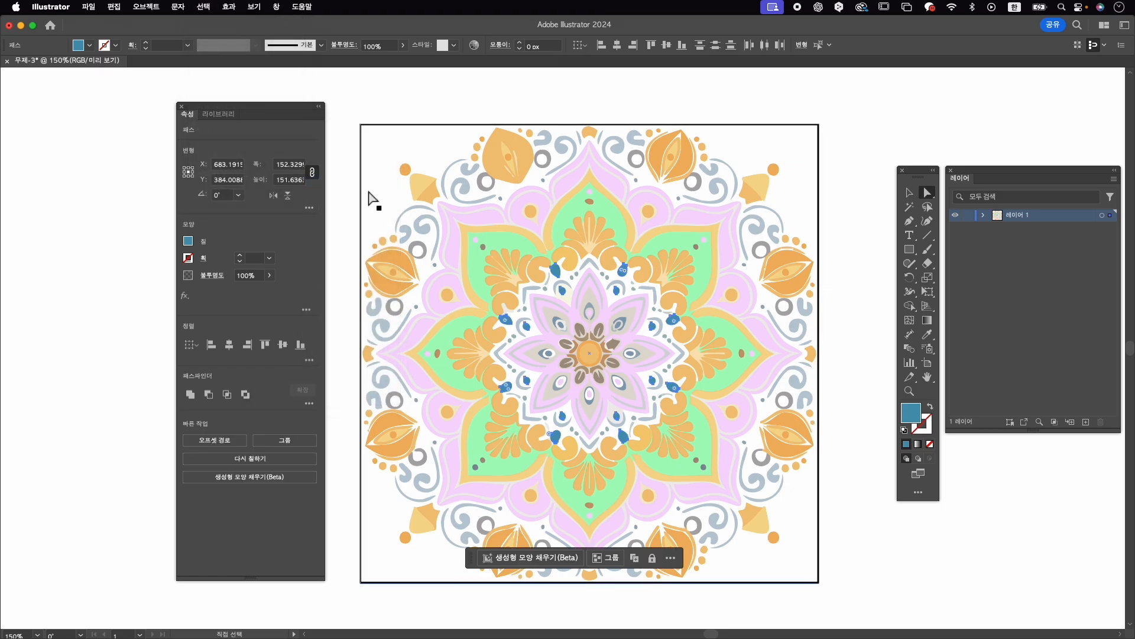
key(Delete)
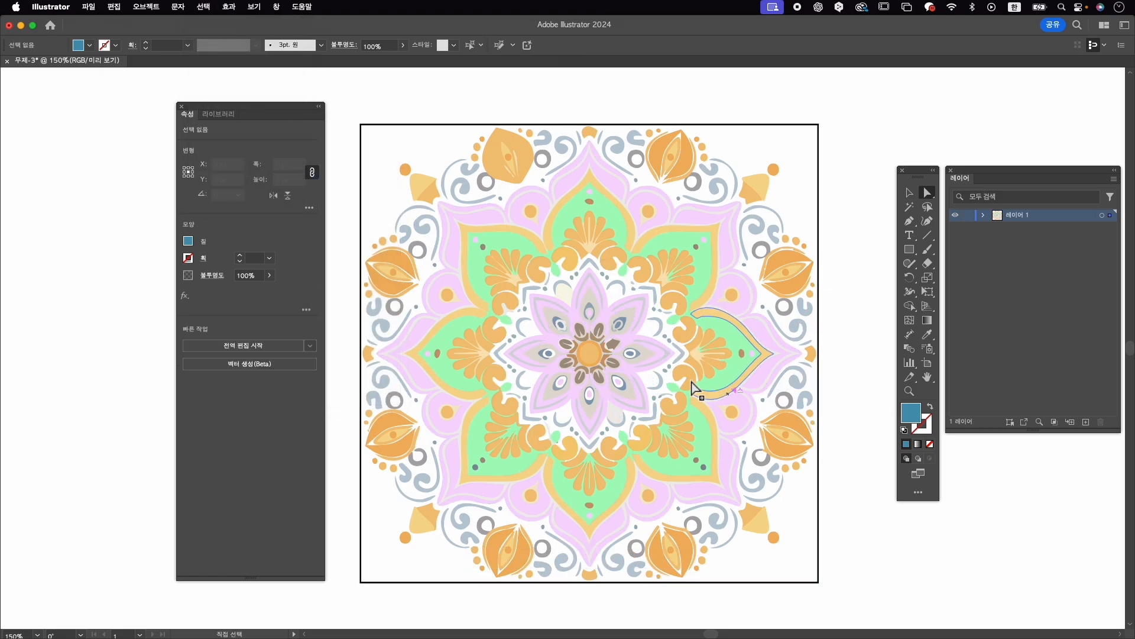
Round the lower-left inner corner of the central flower's pink outline to a radius of about 4.8 px
scroll(599, 473, up, 1)
scroll(598, 473, up, 1)
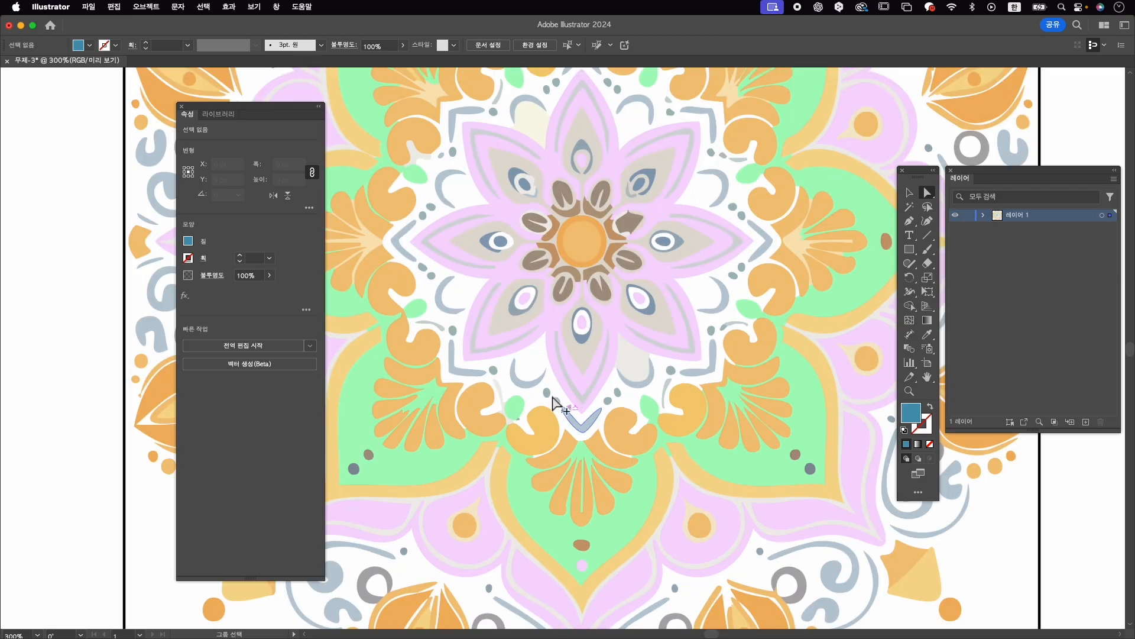
key(a)
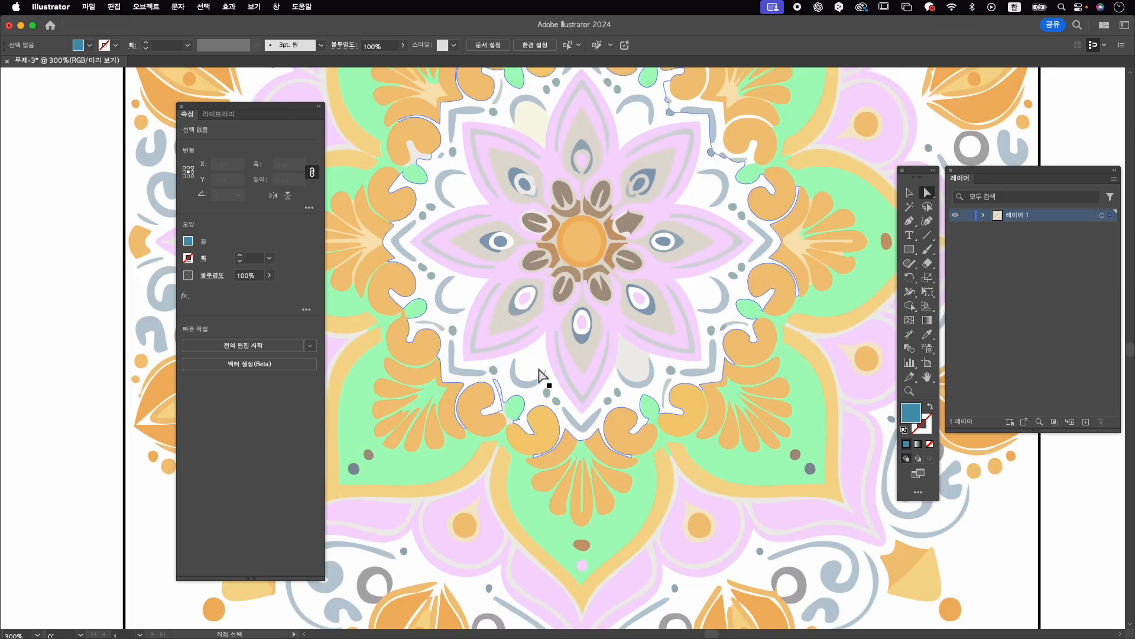
click(546, 331)
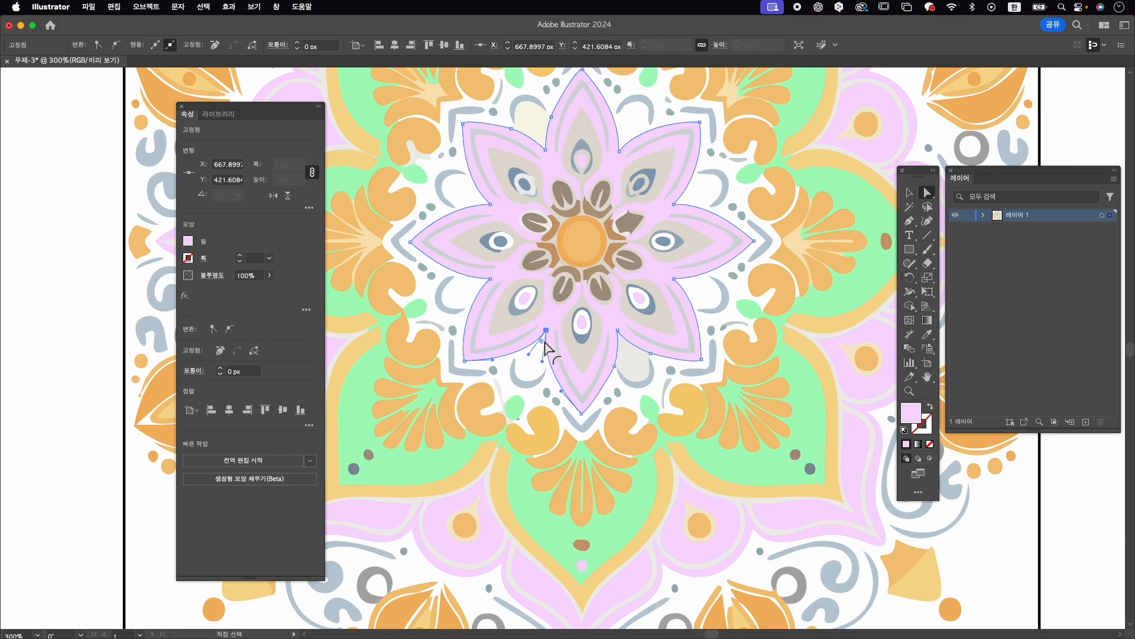
drag(544, 345, 537, 362)
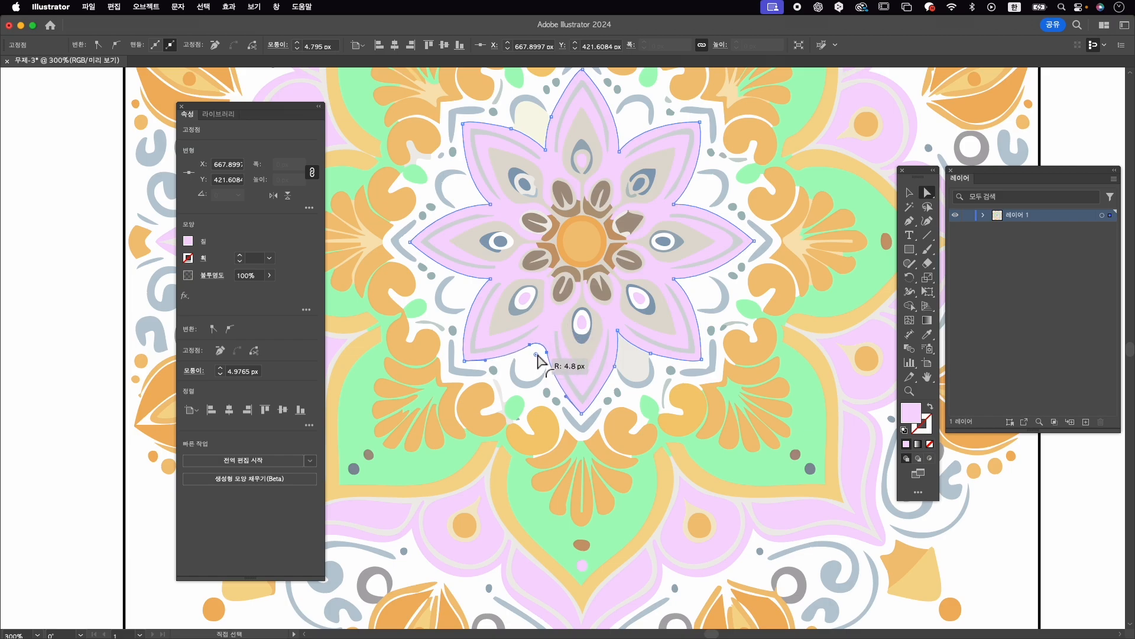
Round the flower outline's lower-right inner corner and its neighbor on the right, the latter to about 3.6 px, and deselect the artwork
click(618, 330)
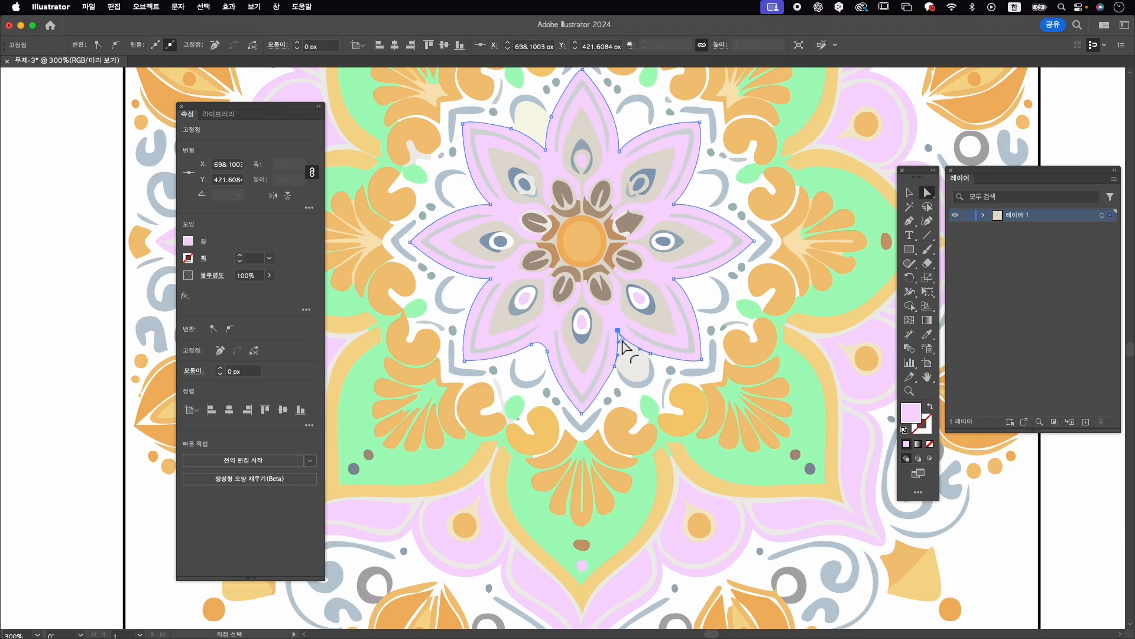
drag(621, 339, 628, 357)
click(674, 279)
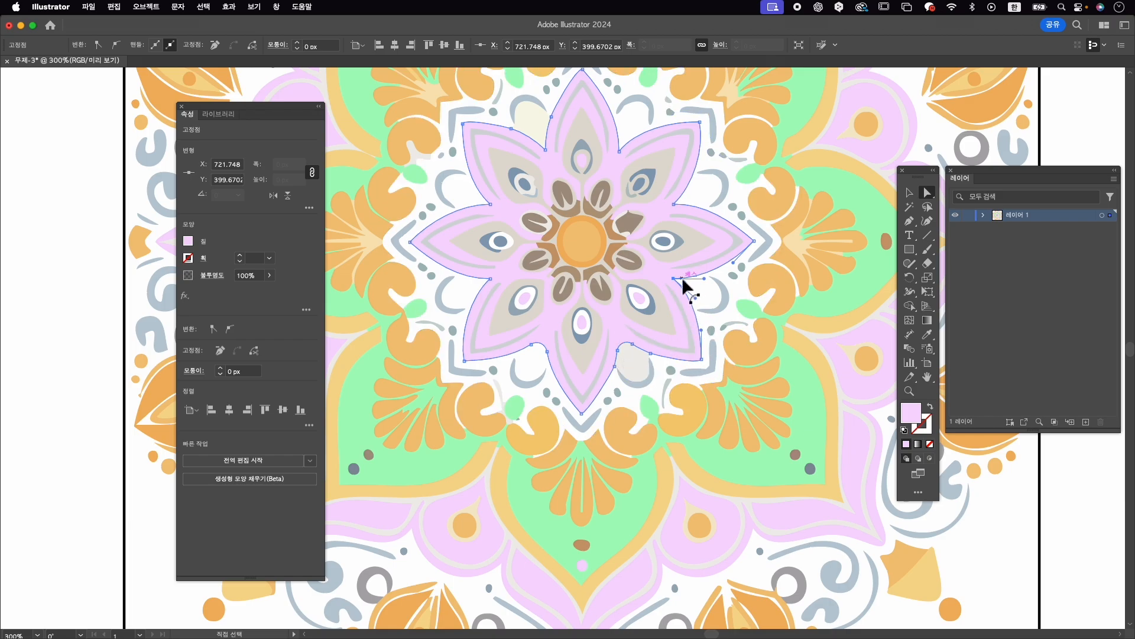
drag(686, 289, 696, 295)
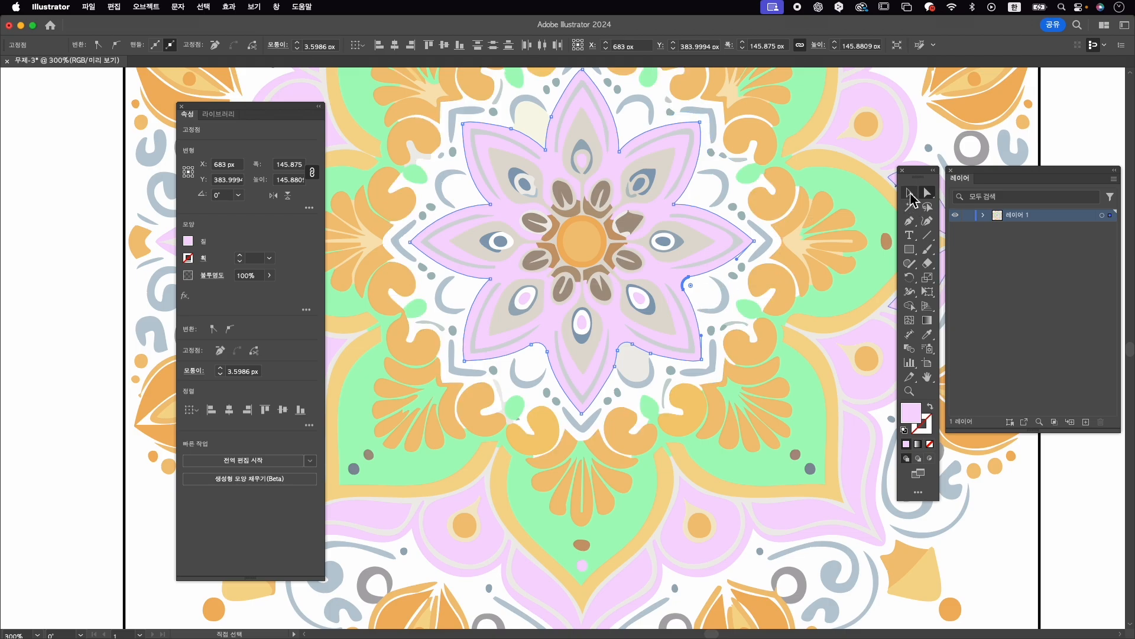
click(911, 192)
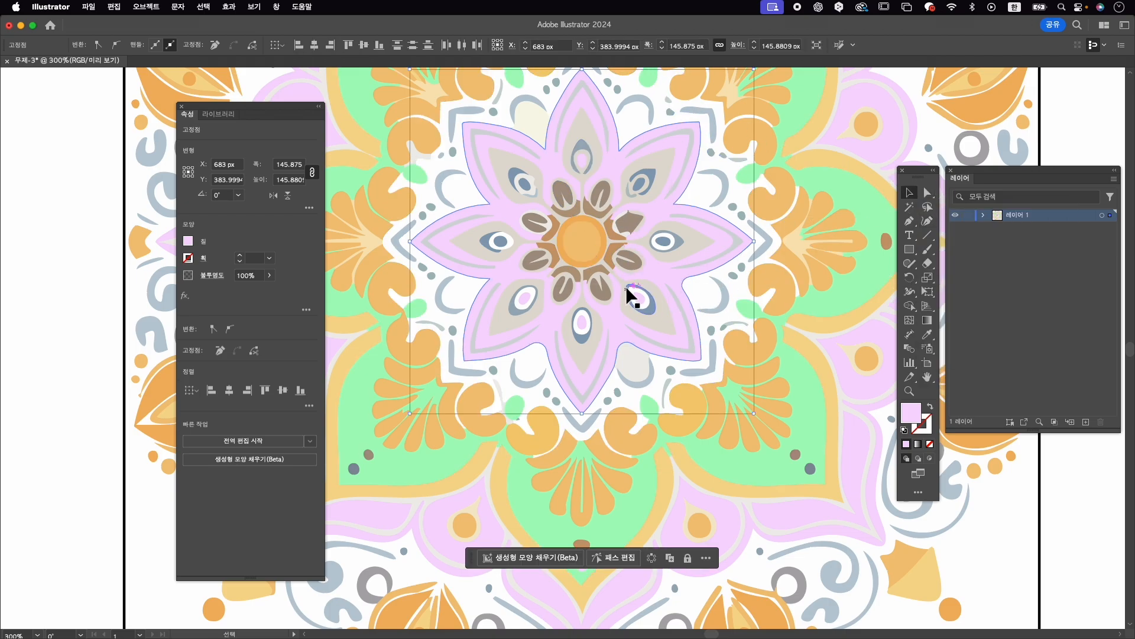
key(a)
key(v)
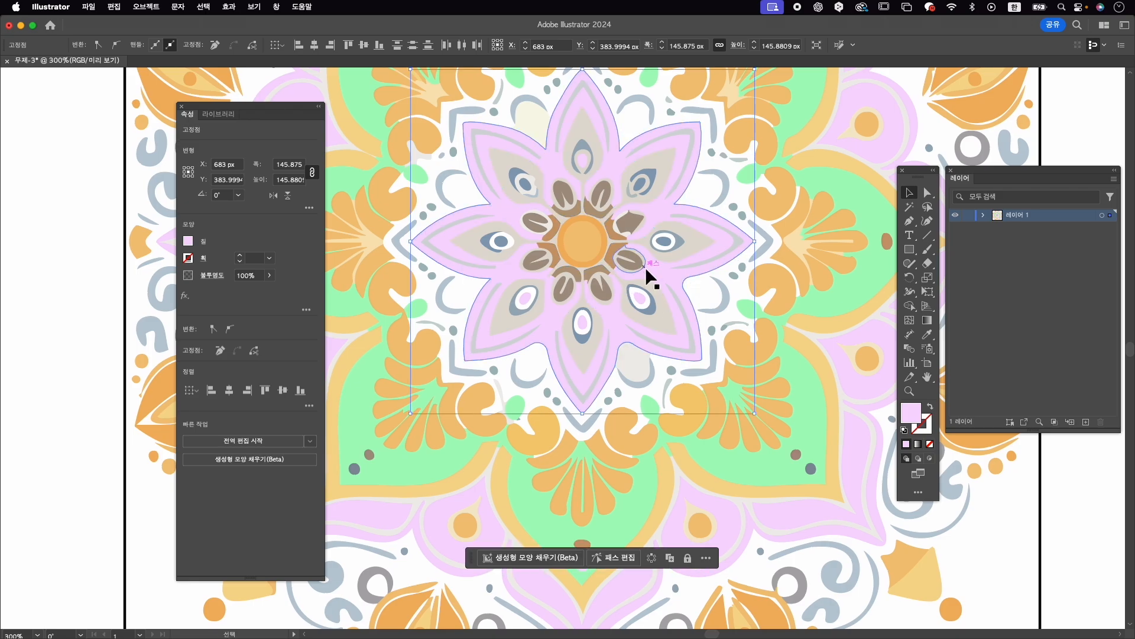
alt+scroll(649, 275, down, 2)
drag(645, 268, 603, 347)
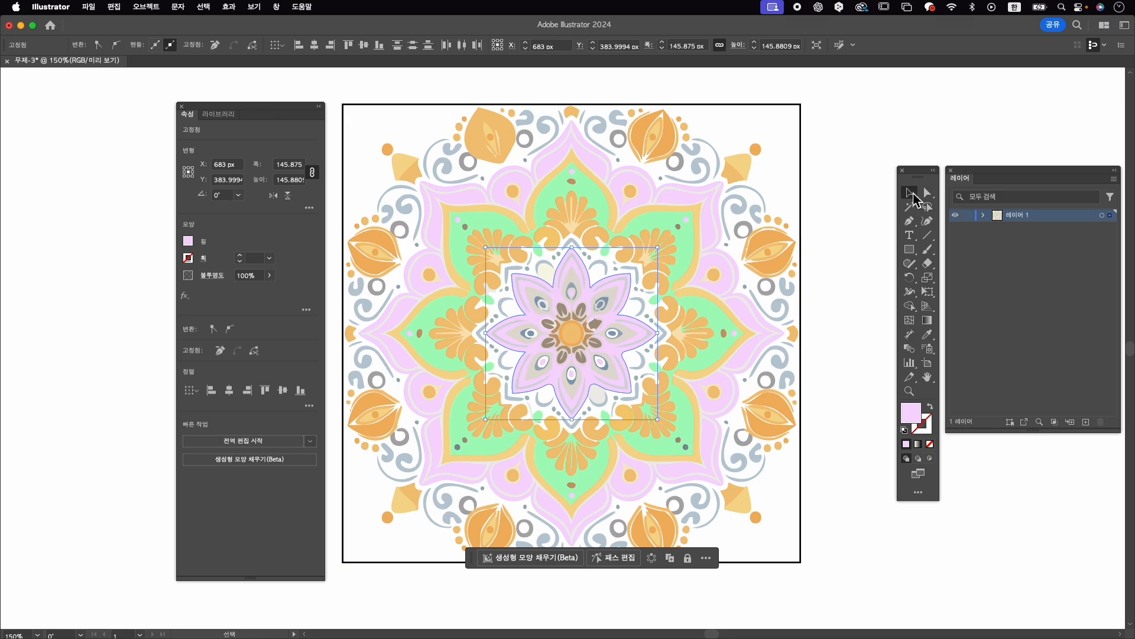
click(1025, 105)
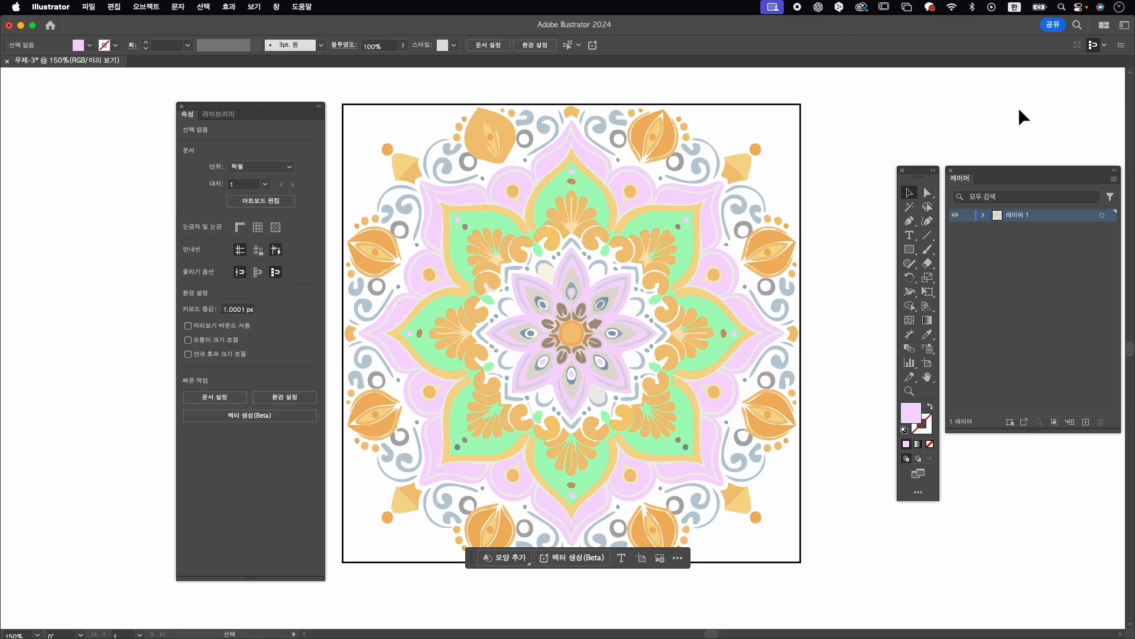
Move the mandala downward off its background square and delete the outlined white square
drag(596, 239, 592, 294)
click(688, 141)
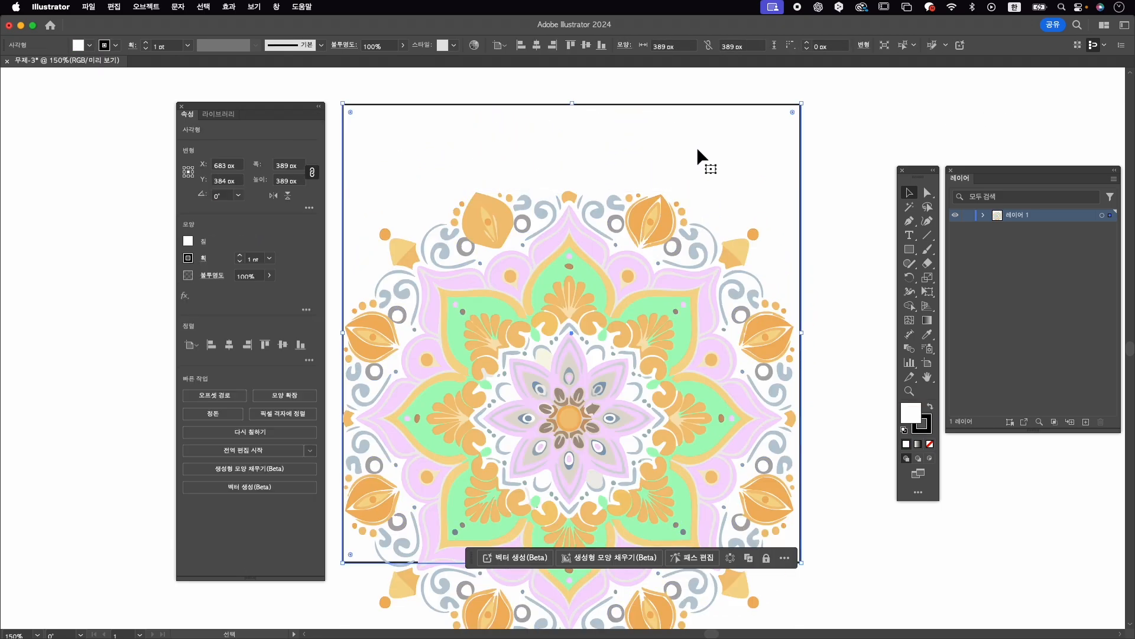
key(Delete)
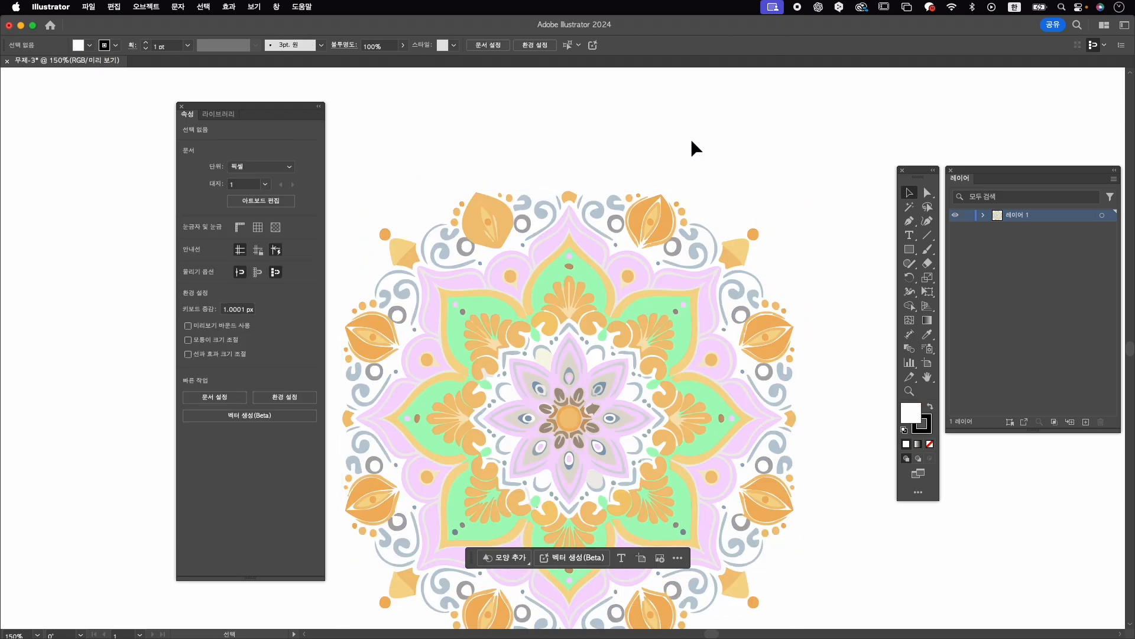
Center the whole mandala horizontally and vertically on the artboard
click(614, 388)
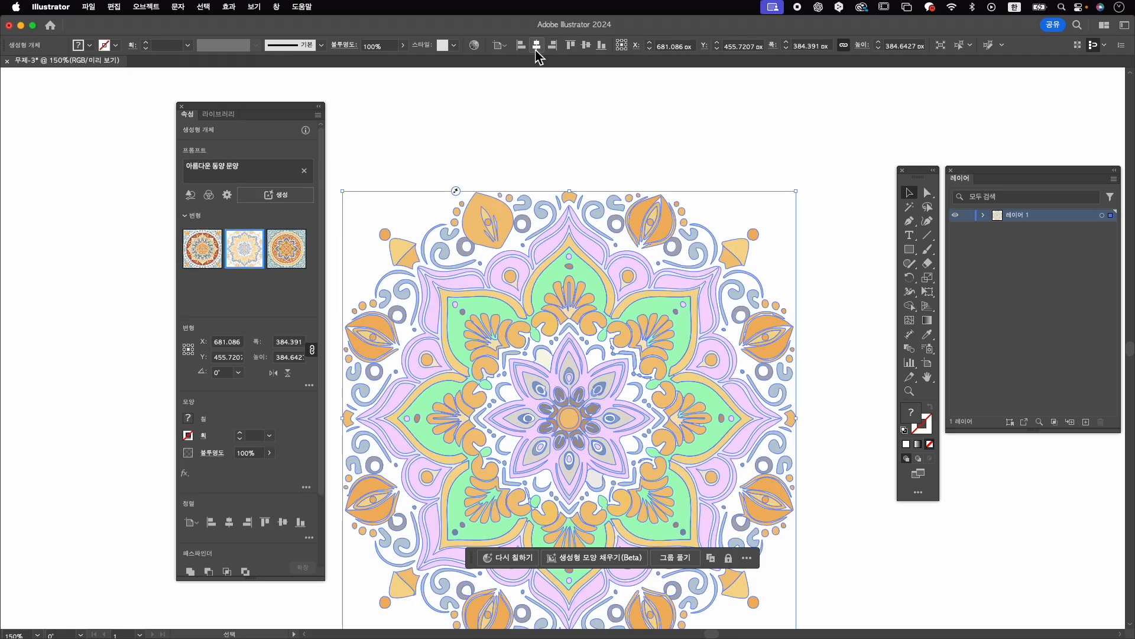
click(536, 46)
click(586, 46)
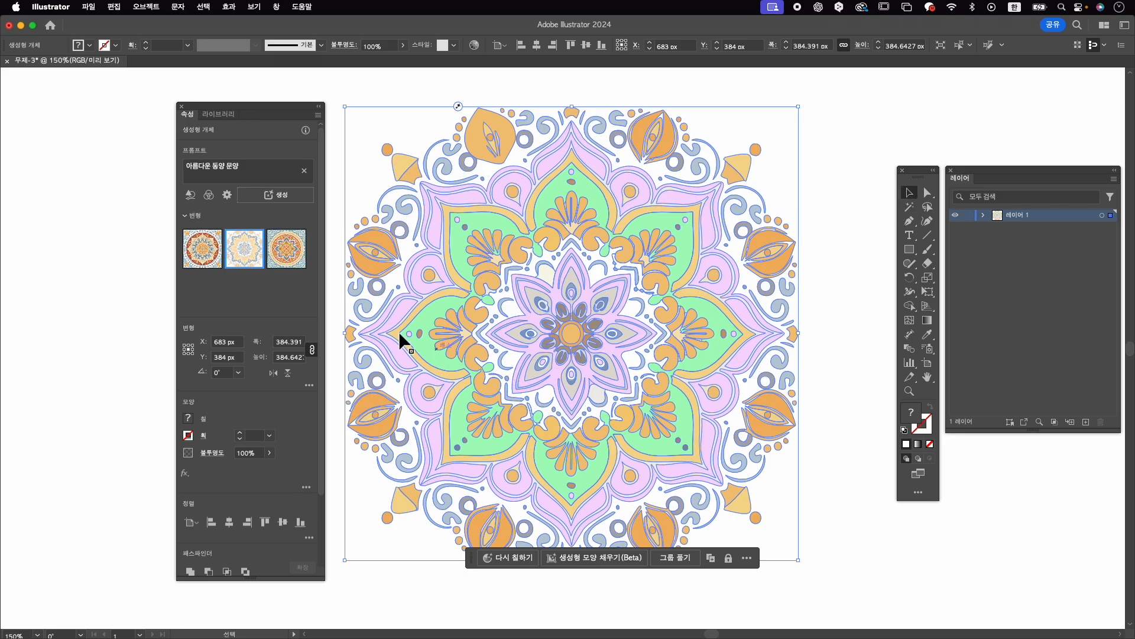
Enter isolation mode on the generated mandala object and exit it again
double_click(477, 261)
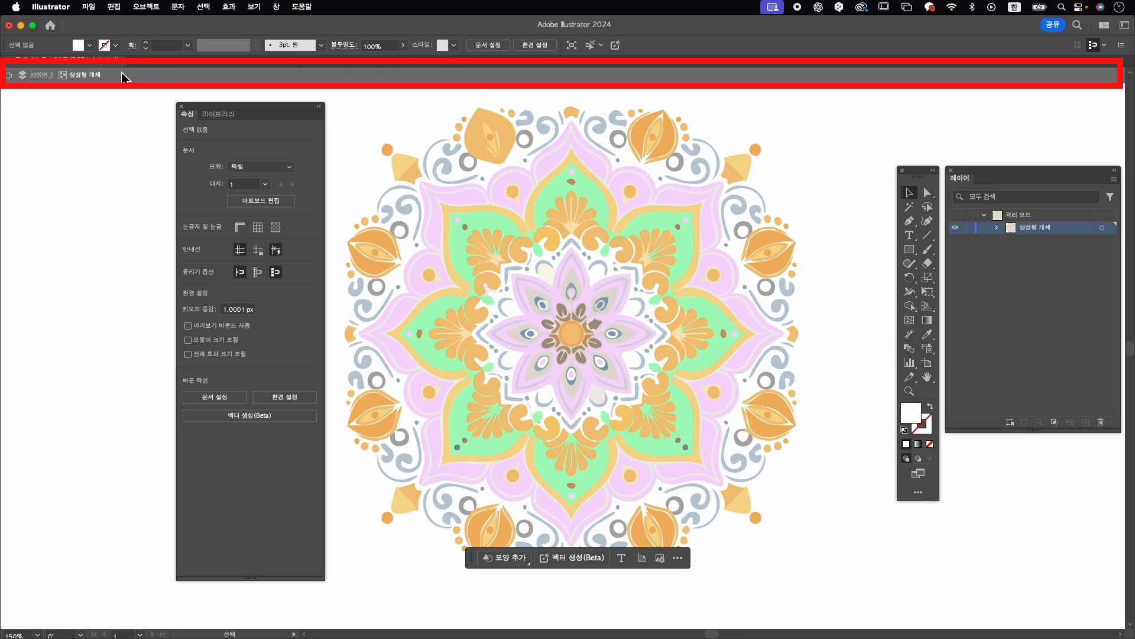
double_click(82, 137)
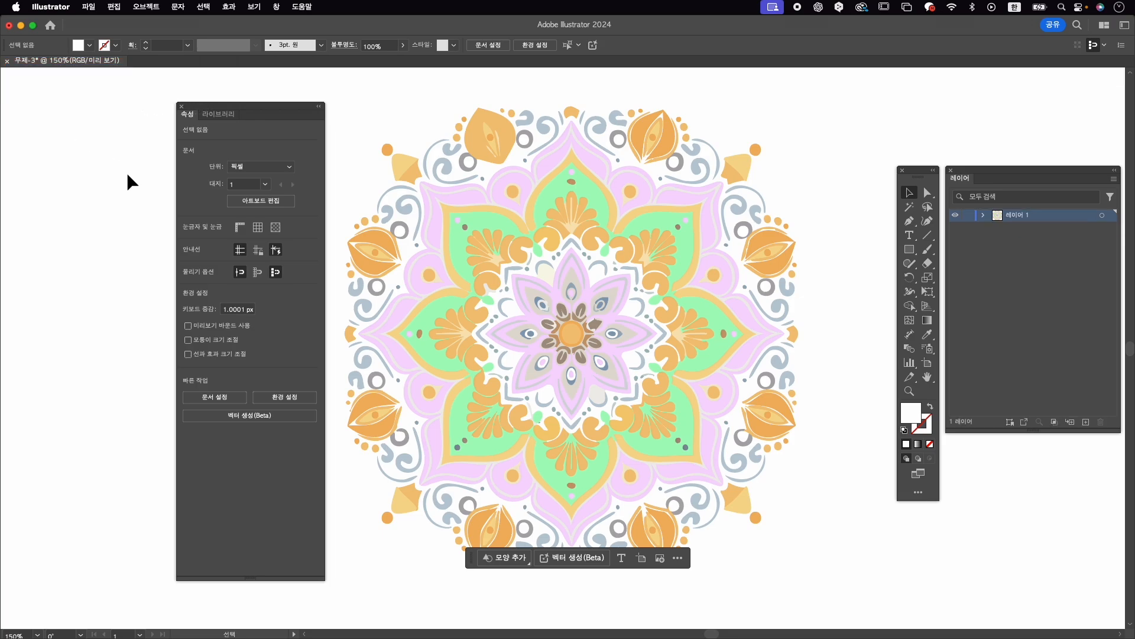
Select the whole mandala and make a new pattern from it
click(596, 193)
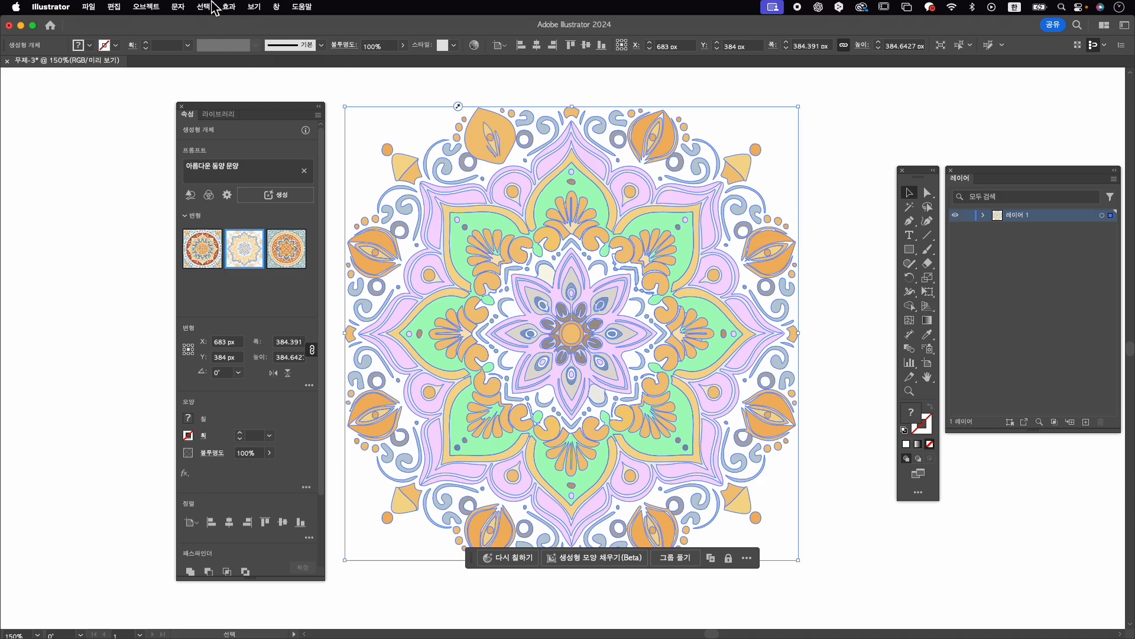
click(163, 5)
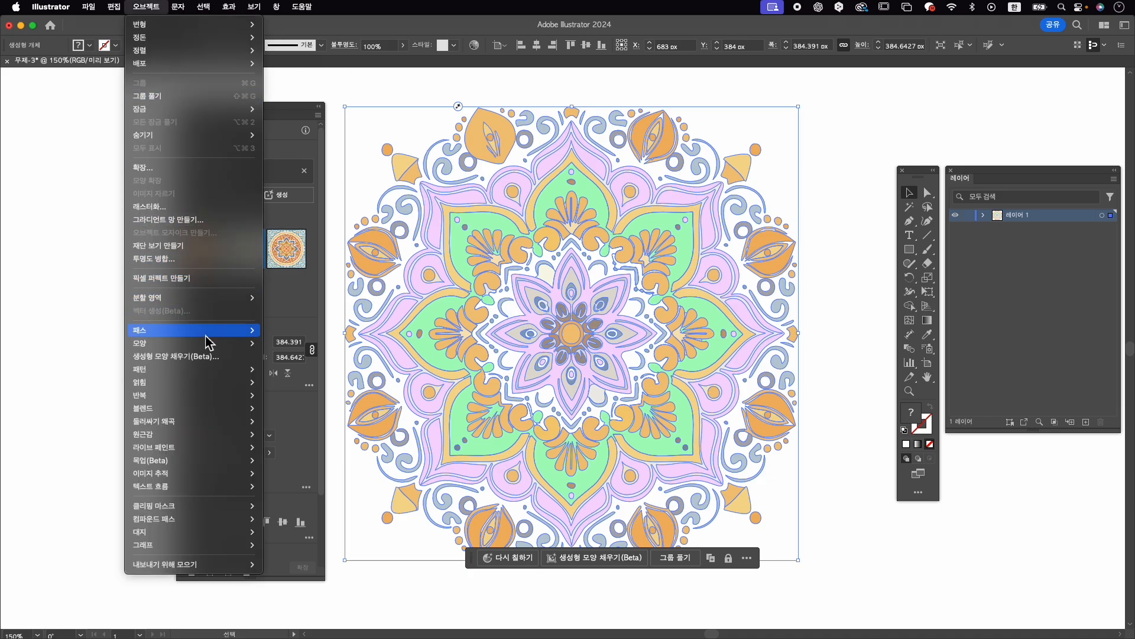
mouse_move(219, 371)
click(308, 373)
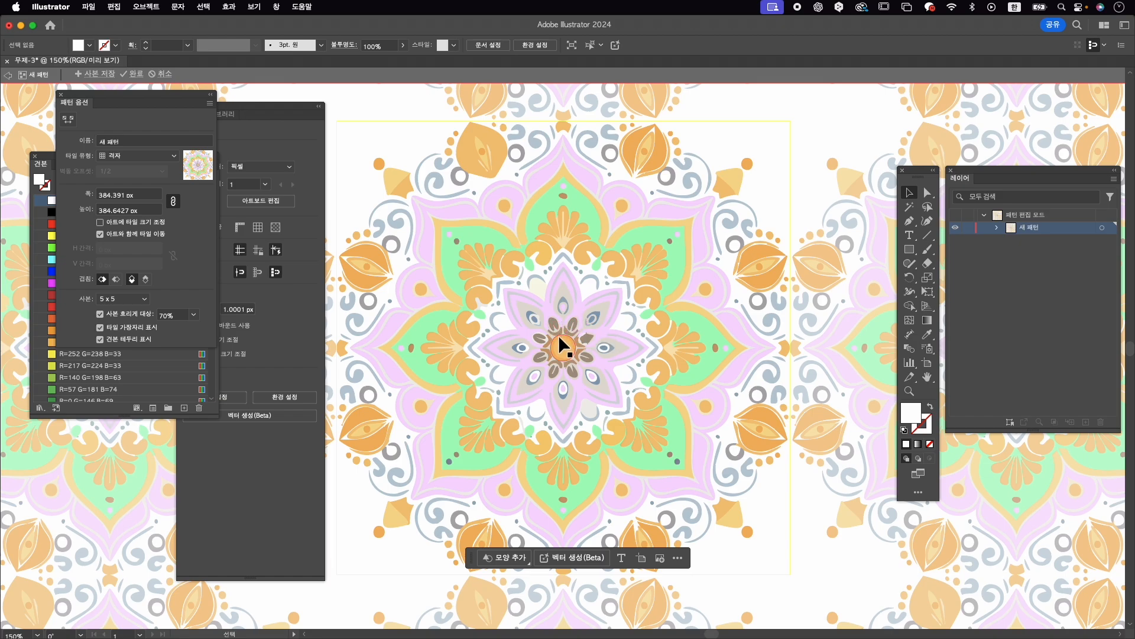
Move the pattern settings clear of the swatches and name the pattern 포장 용지
key(super+minus)
key(super+minus)
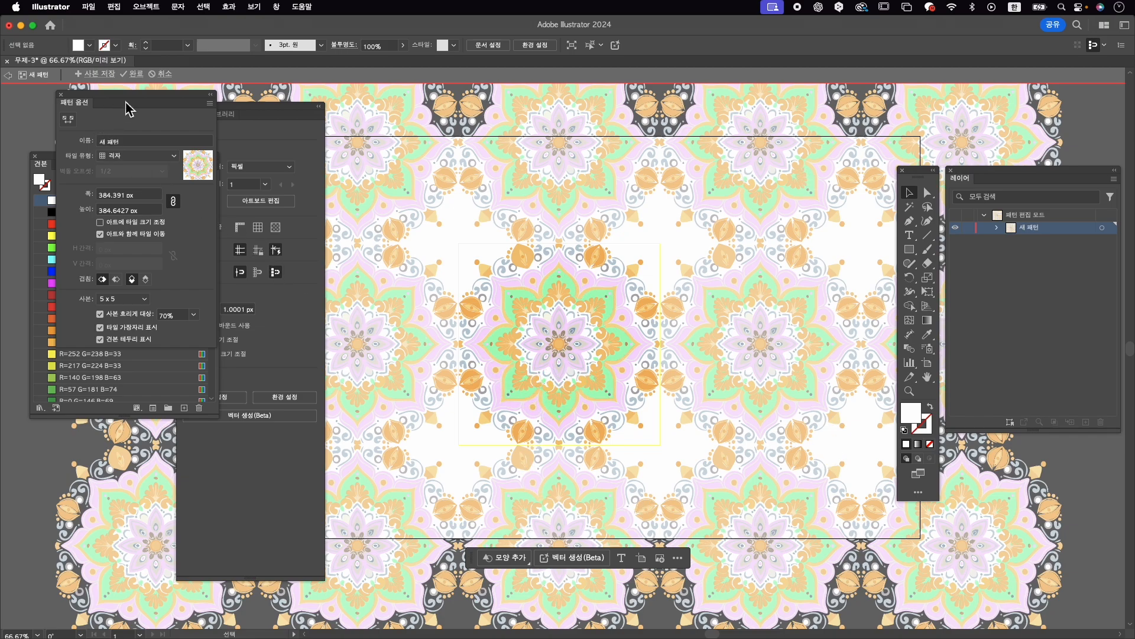
drag(132, 103, 377, 168)
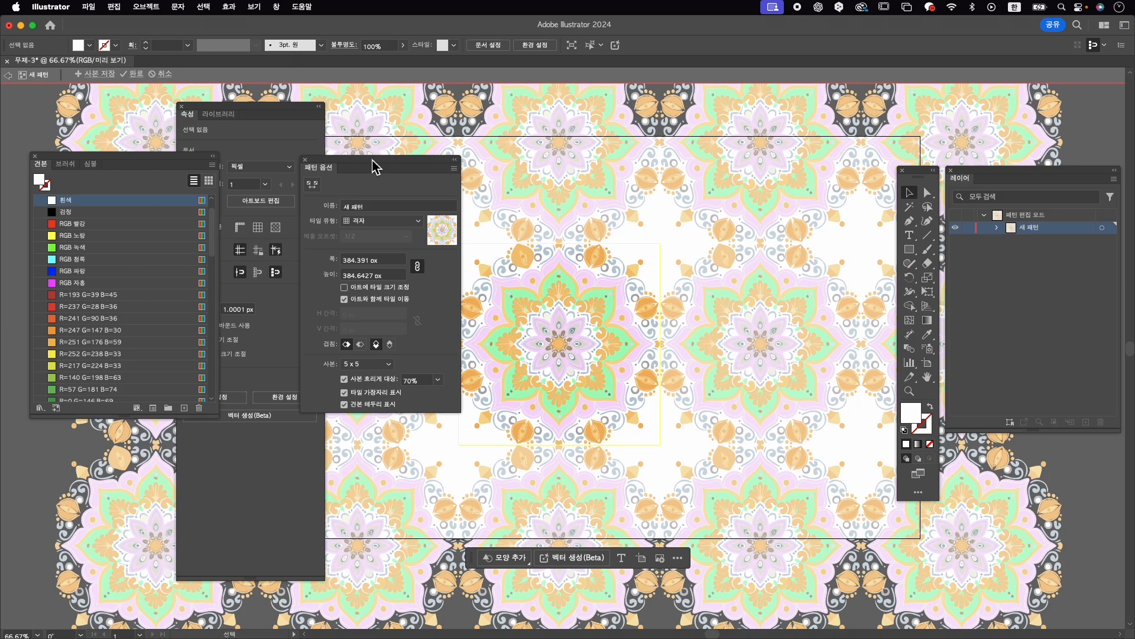
click(386, 207)
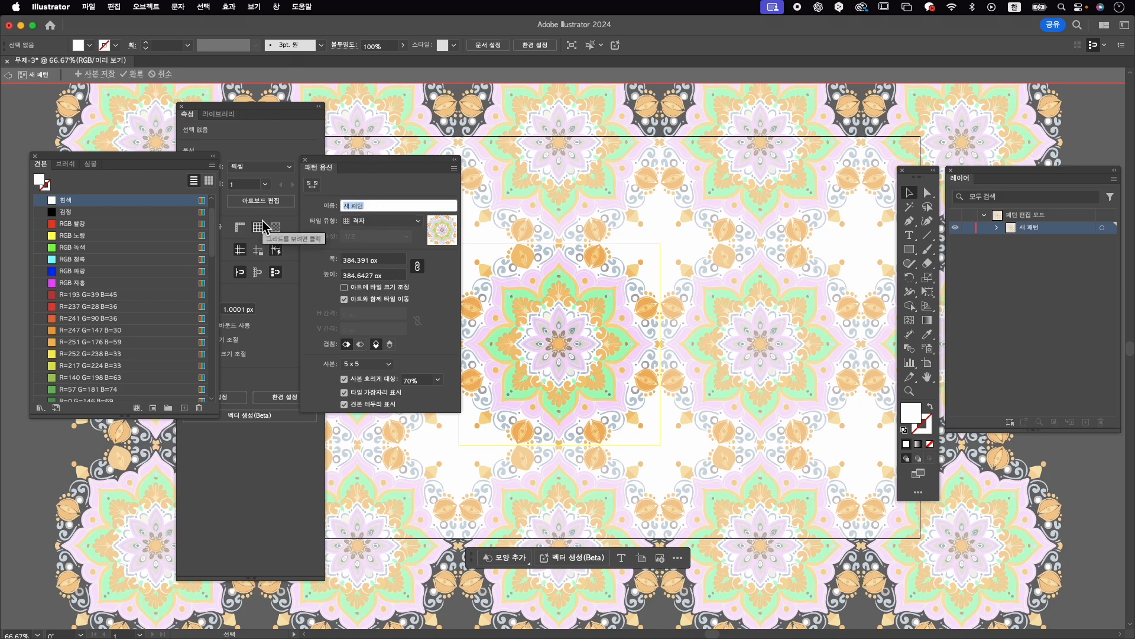
text(꽃)
key(Return)
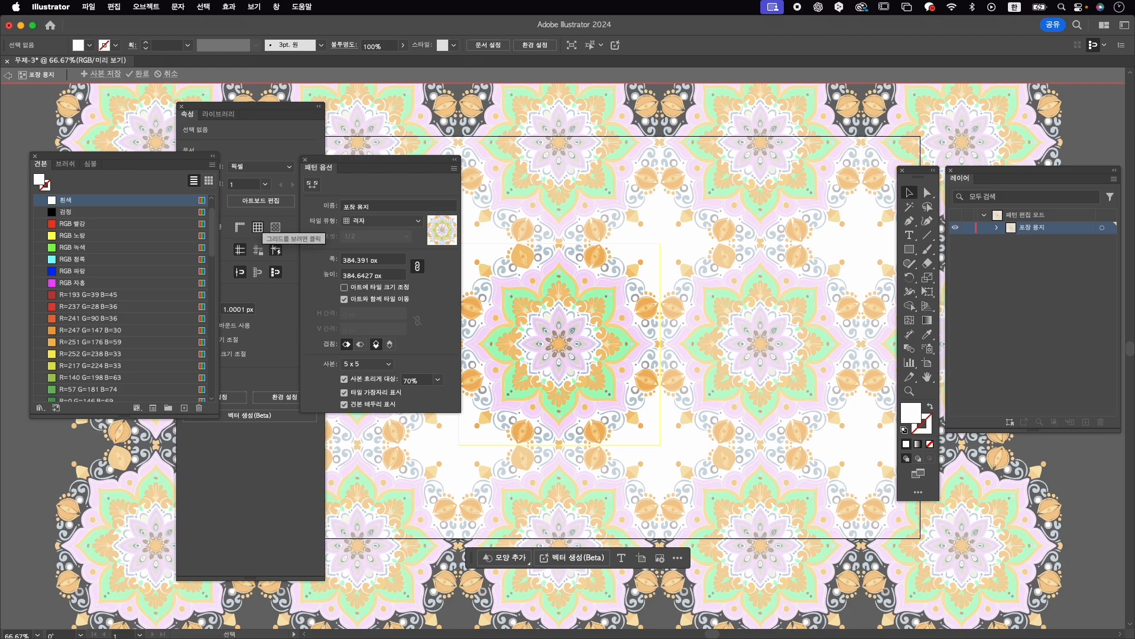
Set the pattern's tile type to Brick by Row (행으로 벽돌형) and try brick offsets of 1/3 and 3/4
click(376, 223)
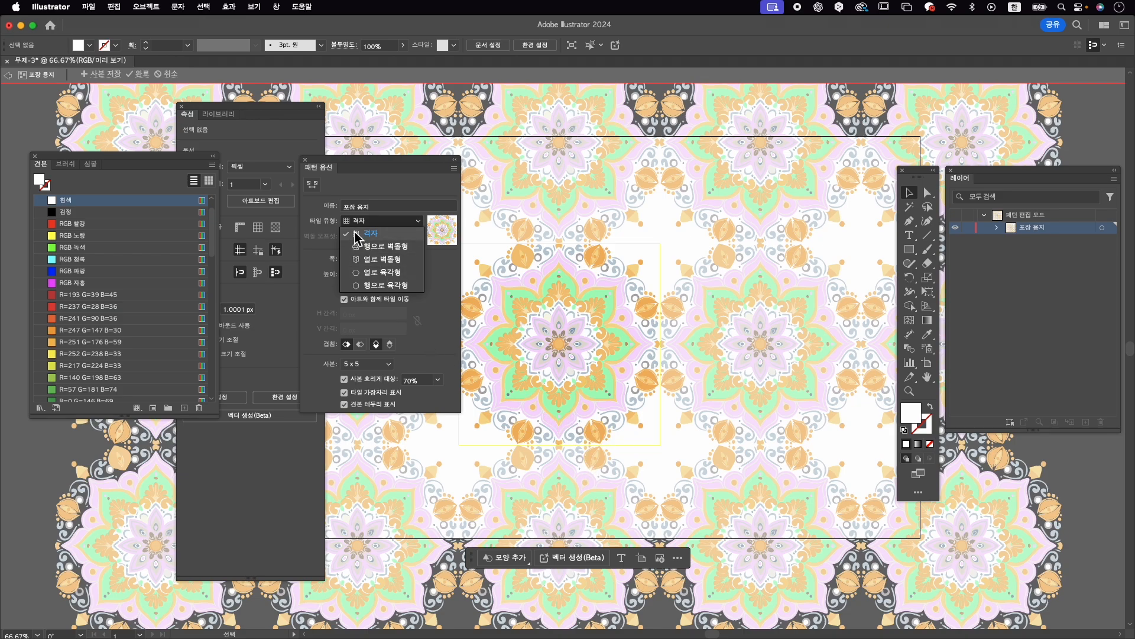
click(380, 247)
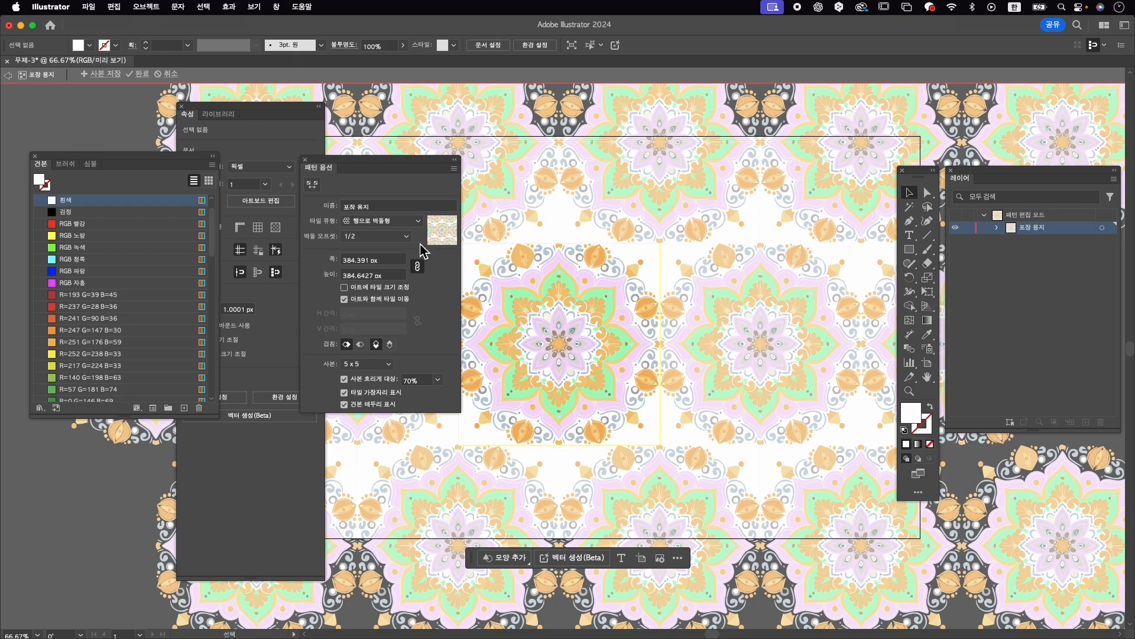
click(385, 236)
click(393, 264)
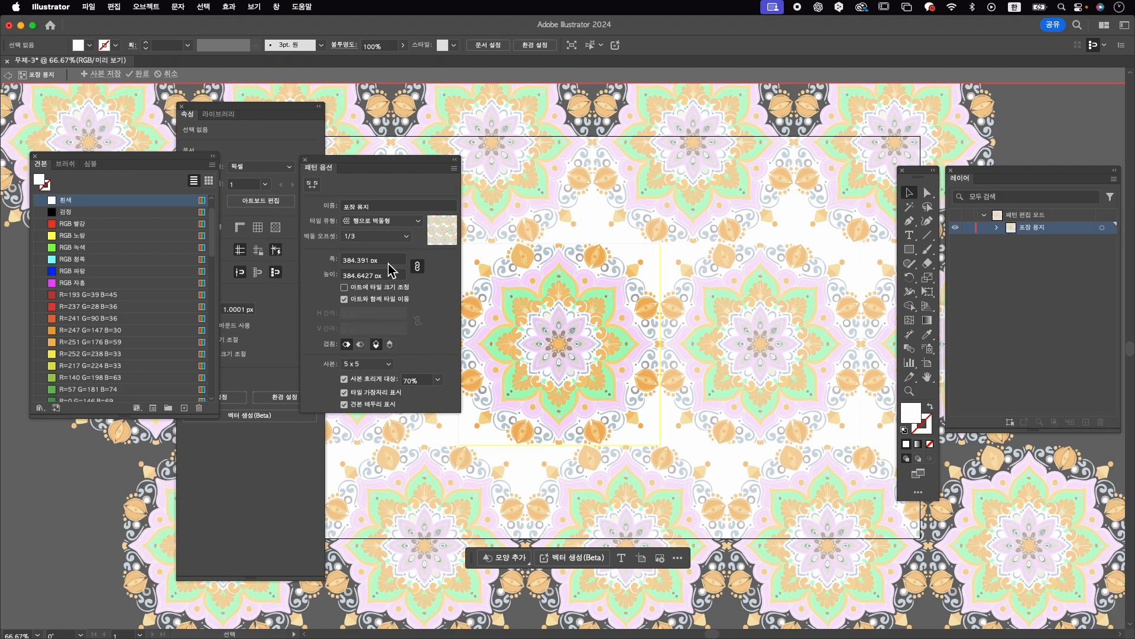
click(362, 238)
click(384, 303)
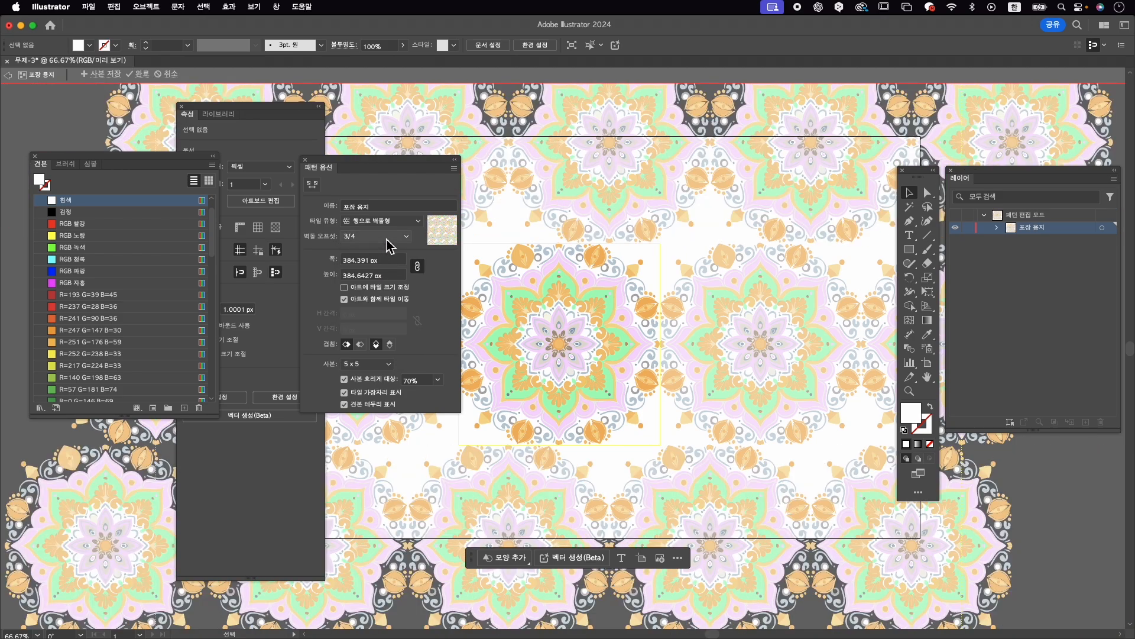
Change the pattern's tile type to Brick by Column (열로 벽돌형) with a brick offset of 1/2
click(393, 220)
click(382, 260)
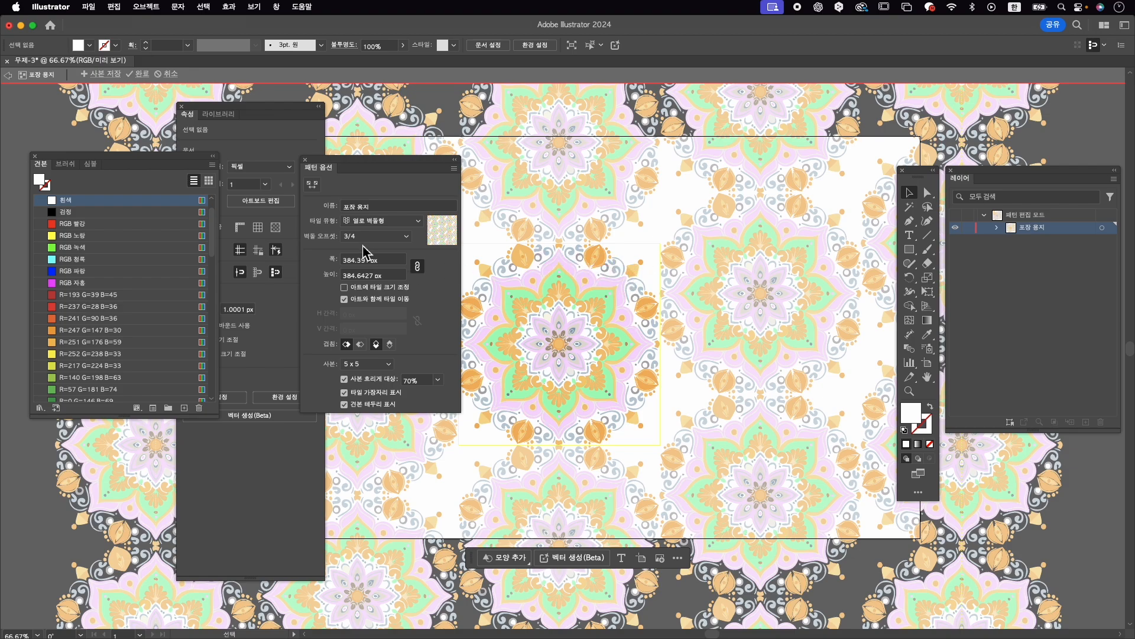
click(372, 236)
click(388, 275)
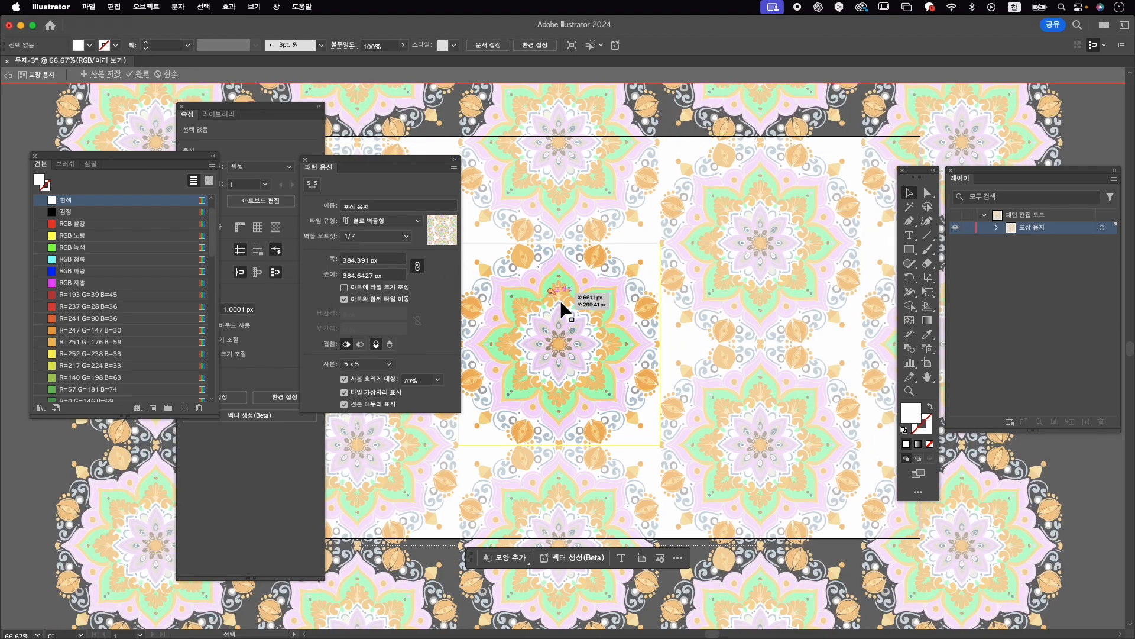
Select the mandala in the pattern tile and increase the tile width in steps to 417 px
click(579, 327)
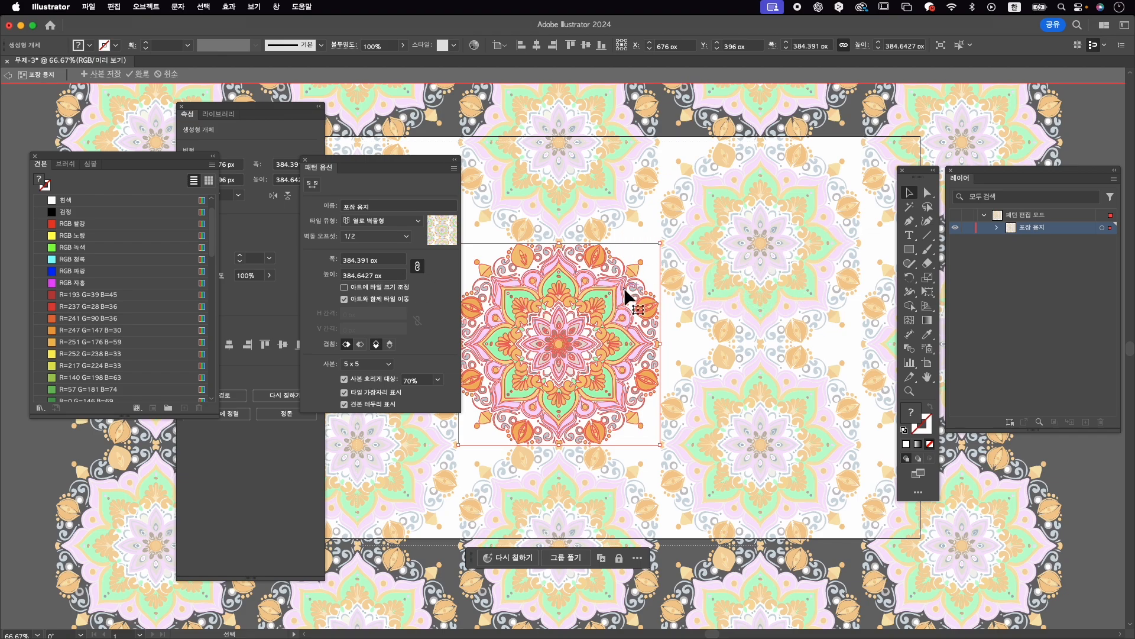
click(372, 260)
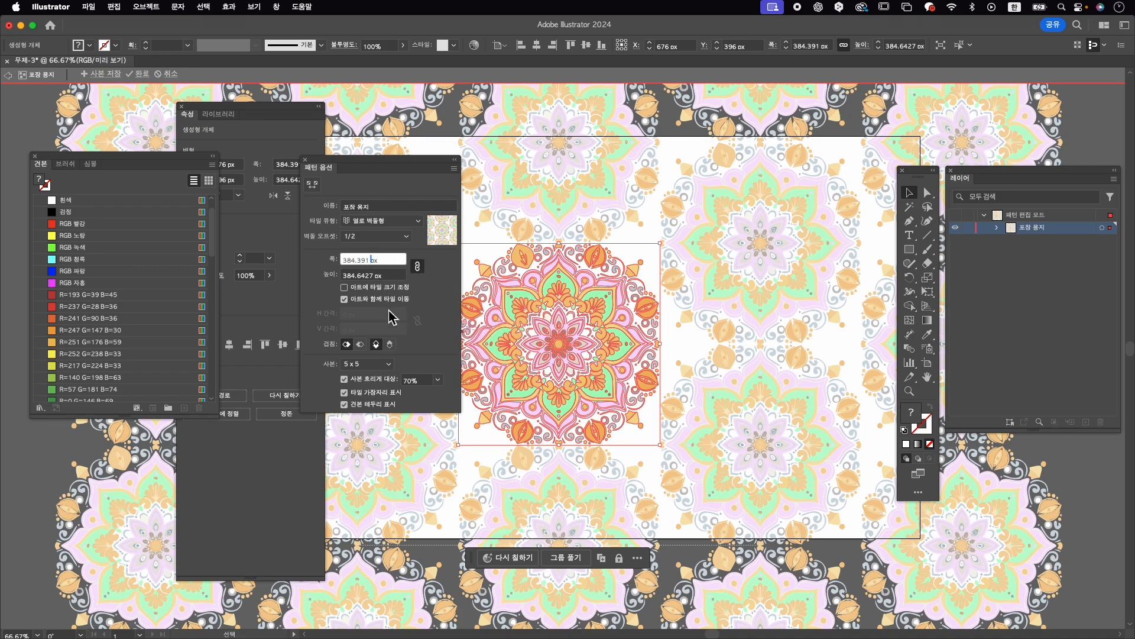
key(Up)
key(Up)
key(Up)
key(Up)
key(Up)
key(Up)
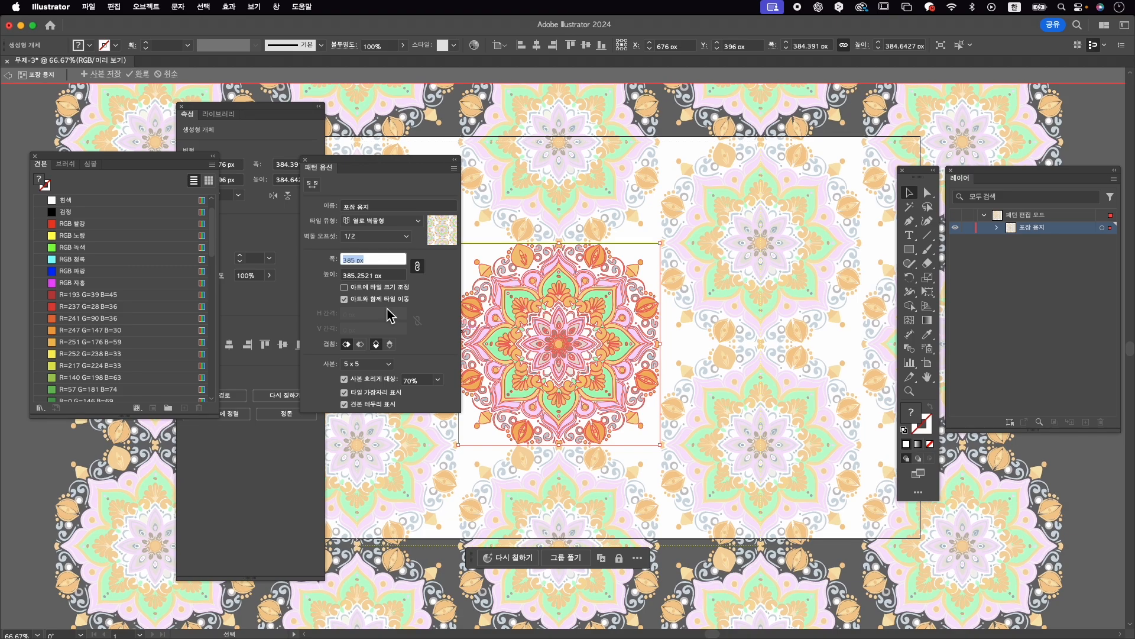
key(Up)
key(Up)
key(Up)
key(Up)
key(Up)
key(Up)
key(Up)
key(Up)
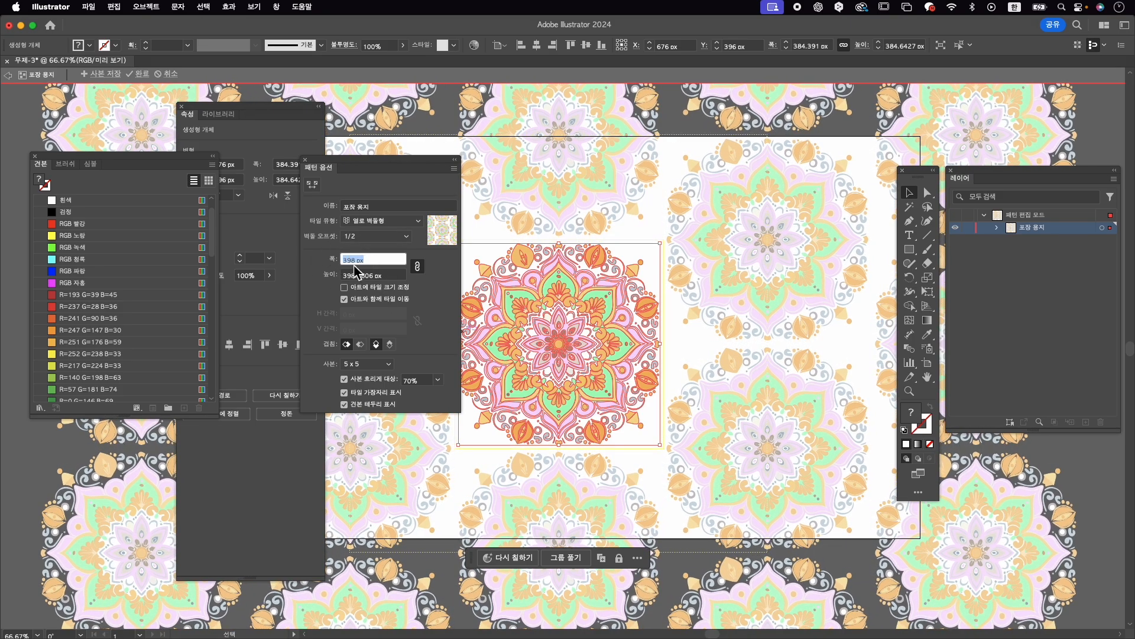
key(Up)
key(Up)
key(Up)
key(Up)
key(Up)
key(Up)
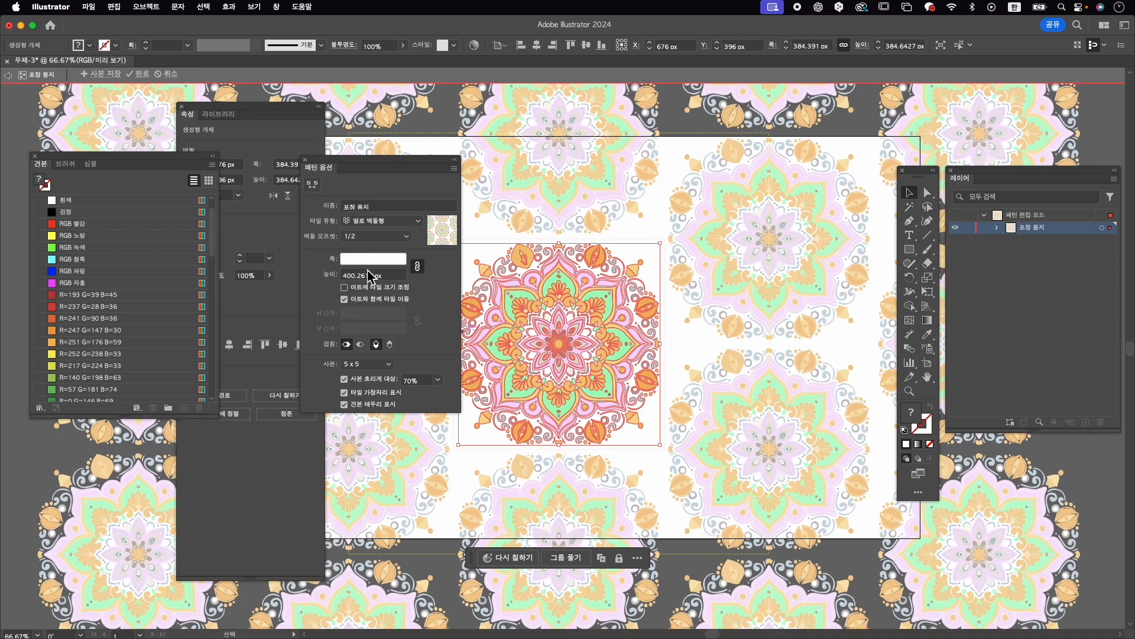
key(Up)
key(Up)
key(Up)
key(Up)
key(Up)
key(Up)
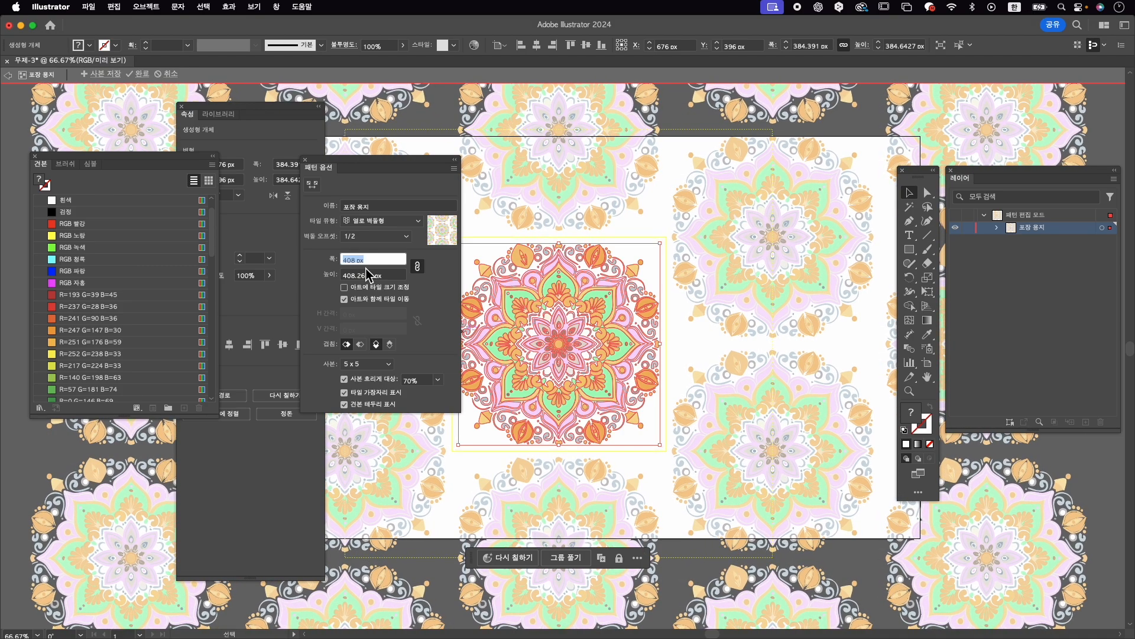
key(Up)
key(Up)
key(Up)
key(Up)
key(Up)
key(Up)
key(Up)
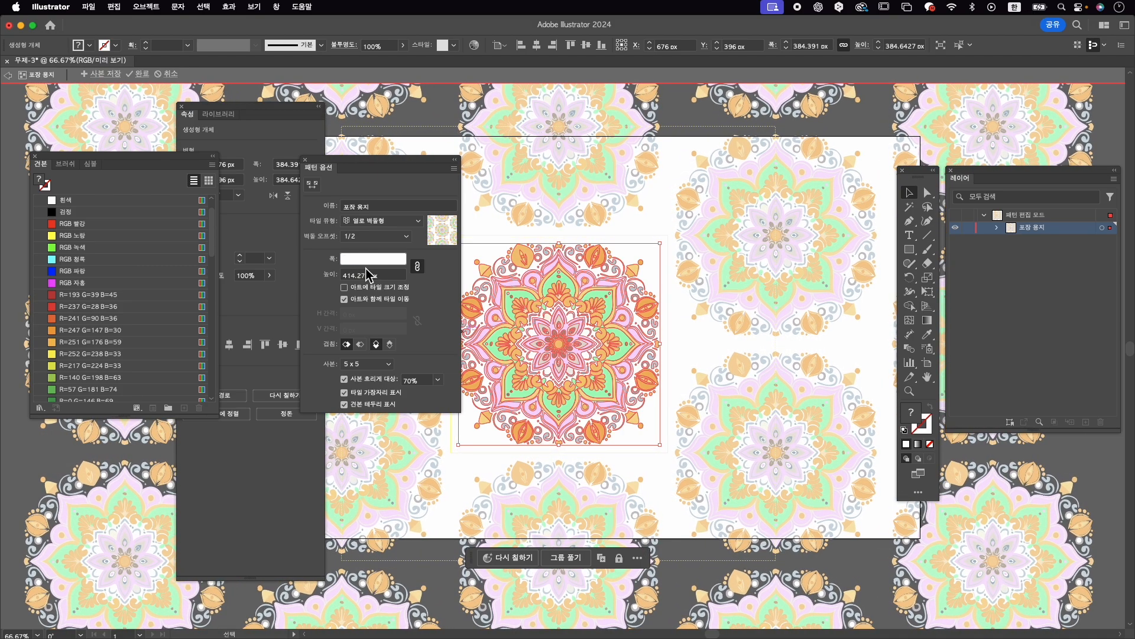
Increase the pattern tile's height in steps to 442 px with the proportions linked
click(385, 275)
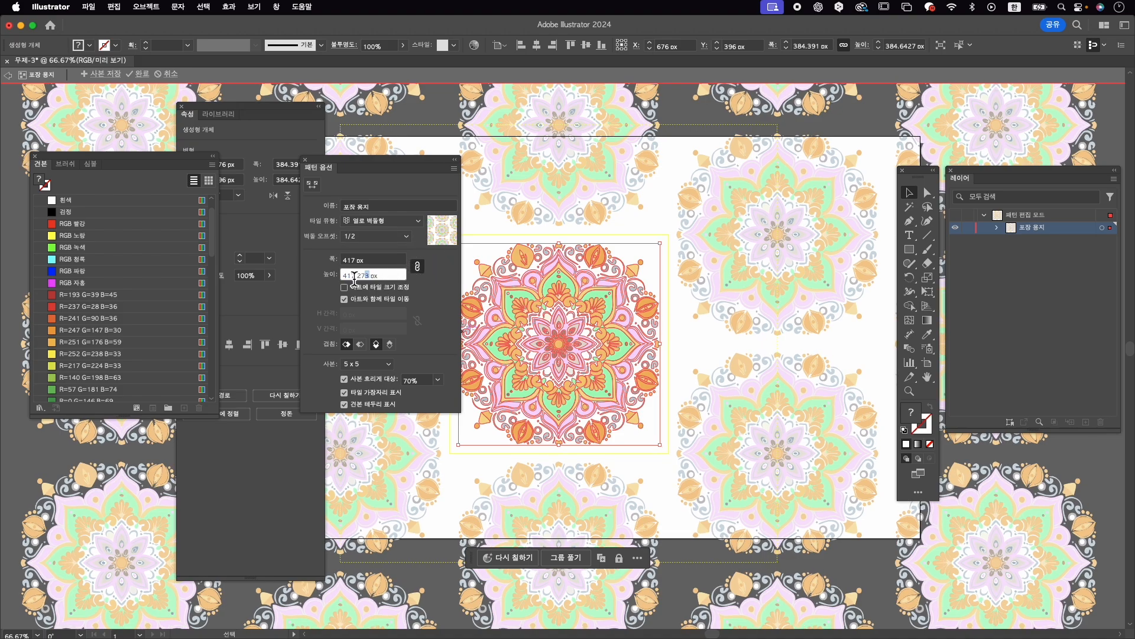
key(Up)
key(Up)
key(Up)
key(Up)
key(Up)
key(Up)
key(Up)
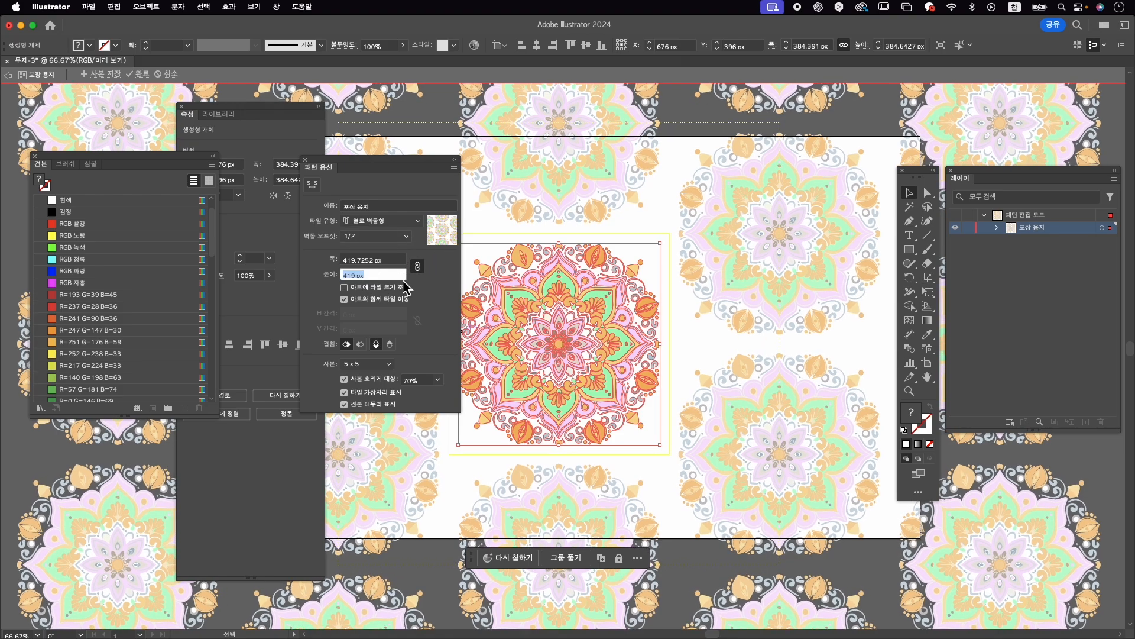
key(Up)
key(Up)
key(Up)
key(Up)
key(Up)
key(Up)
key(Up)
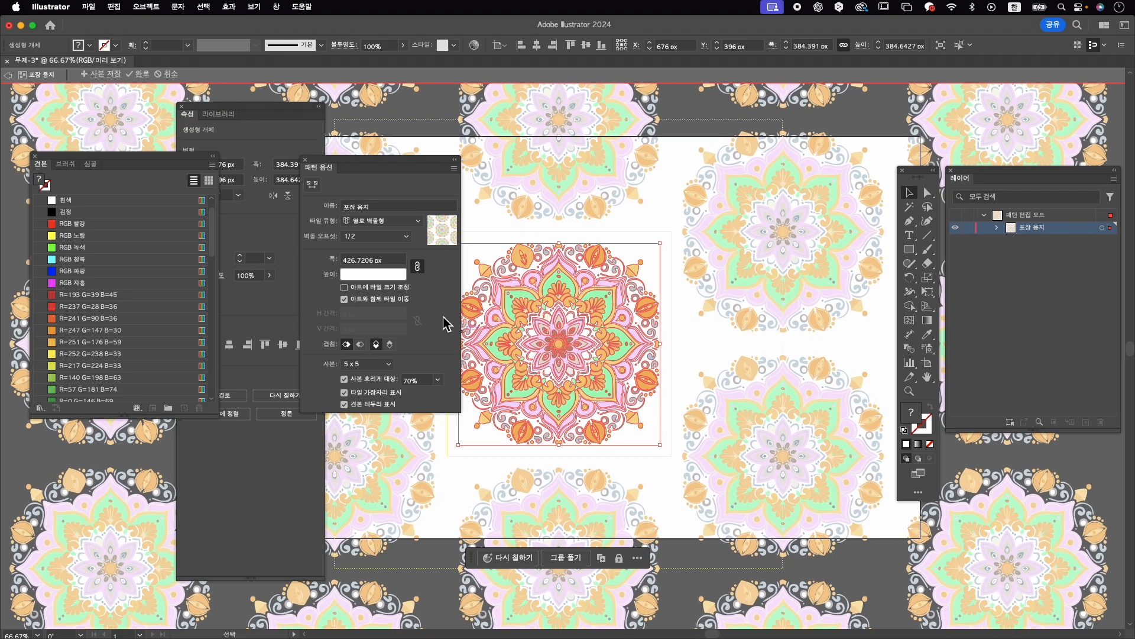
key(Up)
key(Up)
key(Up)
key(Up)
key(Up)
key(Up)
key(Up)
key(Up)
key(Up)
key(Up)
key(Up)
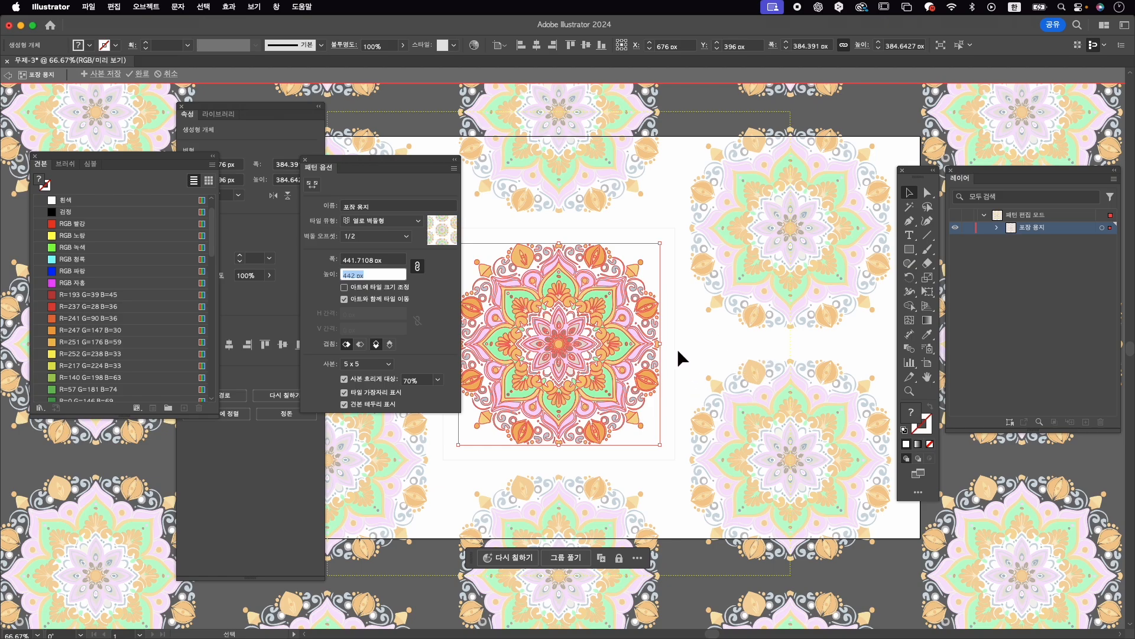
Set the tile overlap to left in front and bottom in front, preview 3 x 3 copies dimmed to 30%, and finish the pattern
click(359, 345)
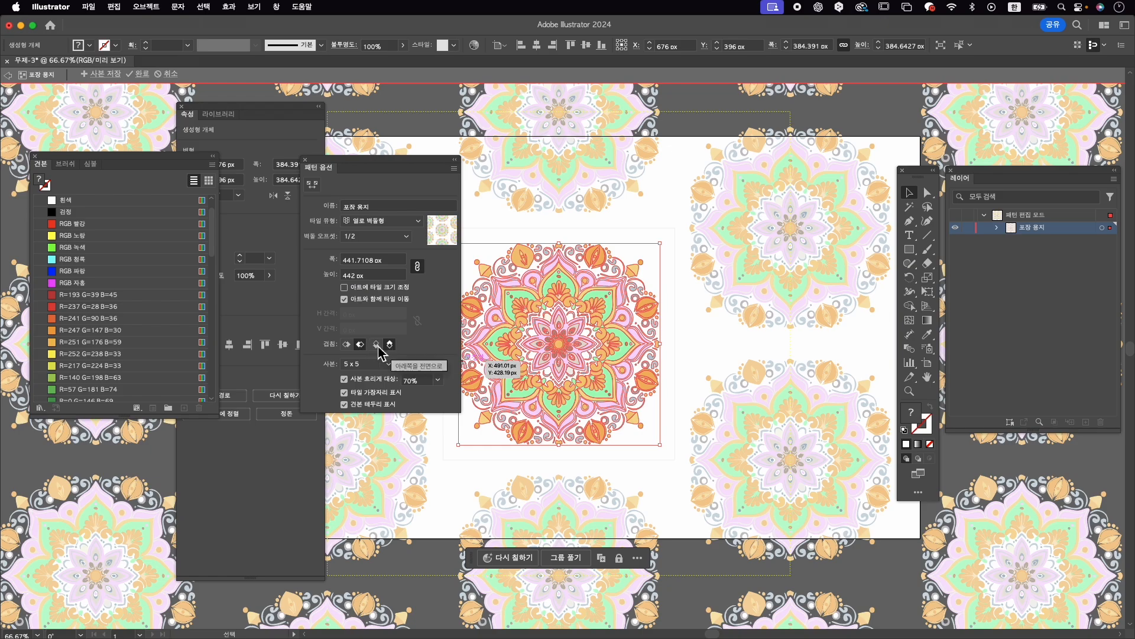
click(348, 344)
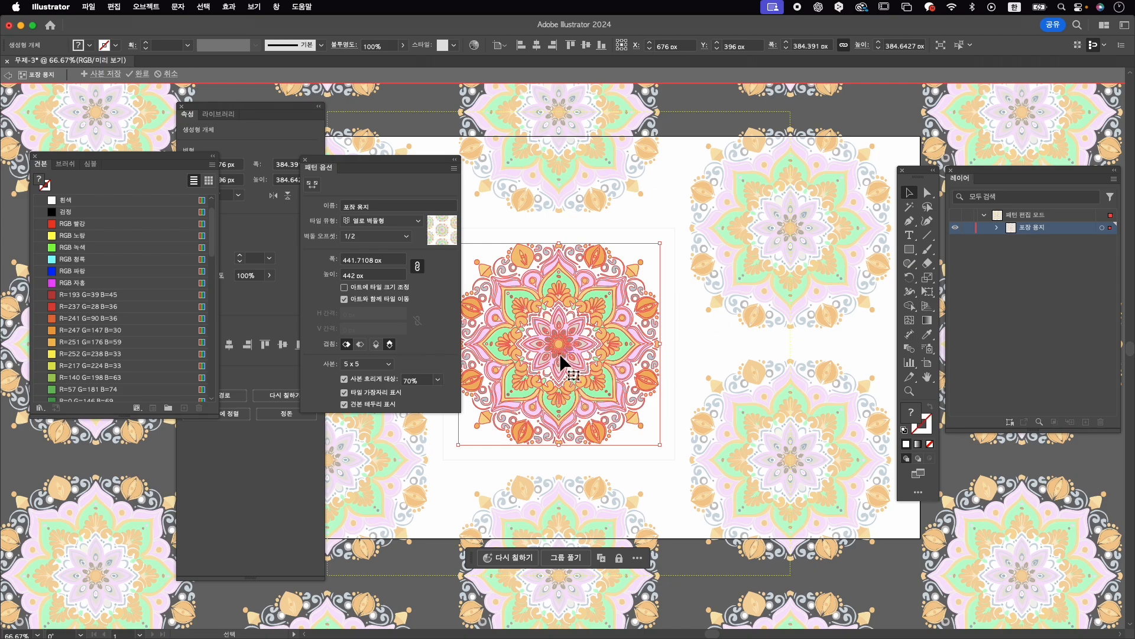
click(373, 363)
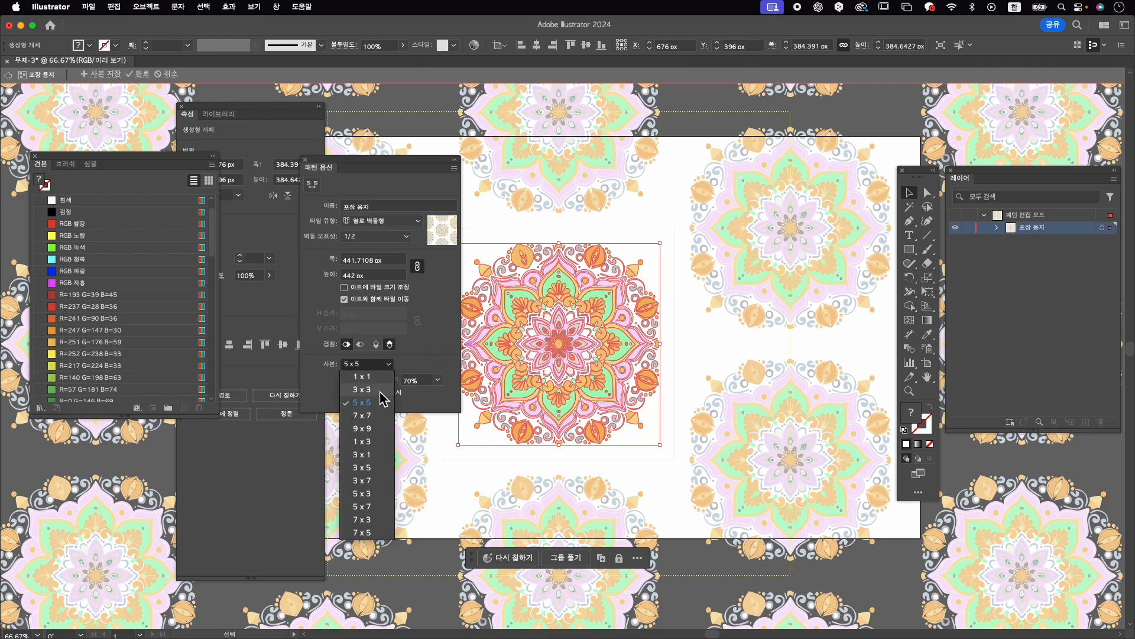
click(380, 389)
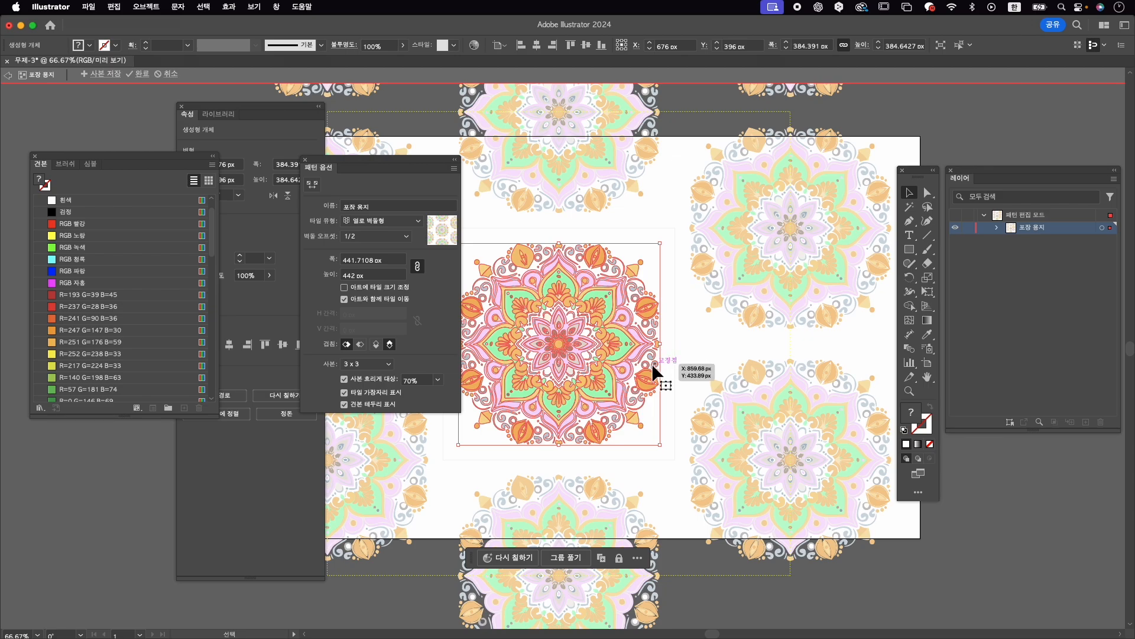
click(446, 382)
click(458, 427)
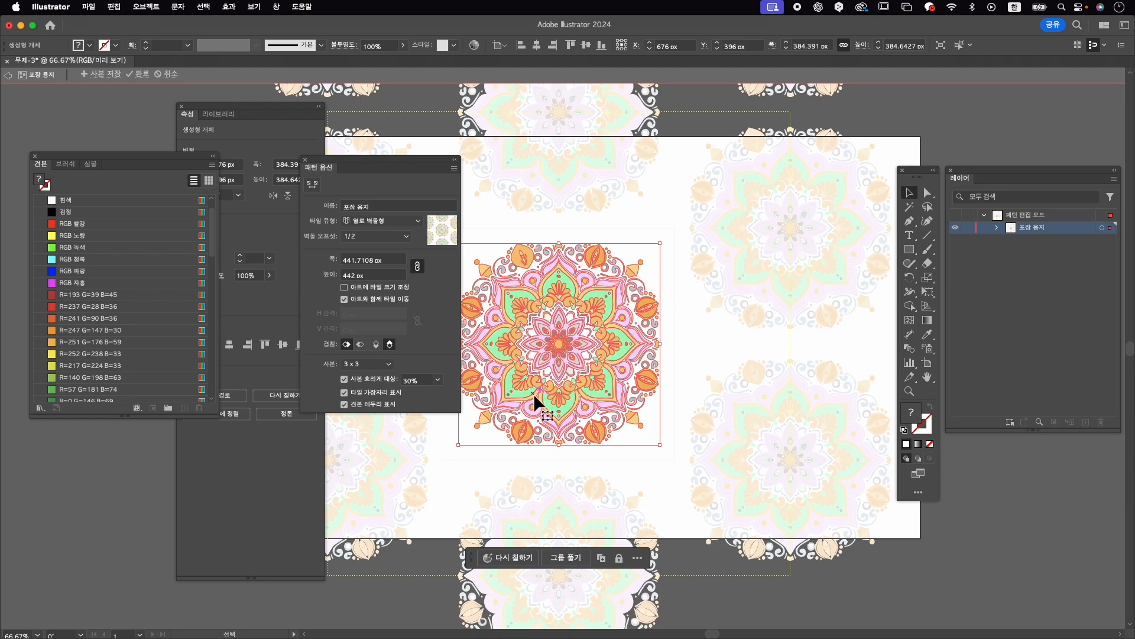
click(142, 74)
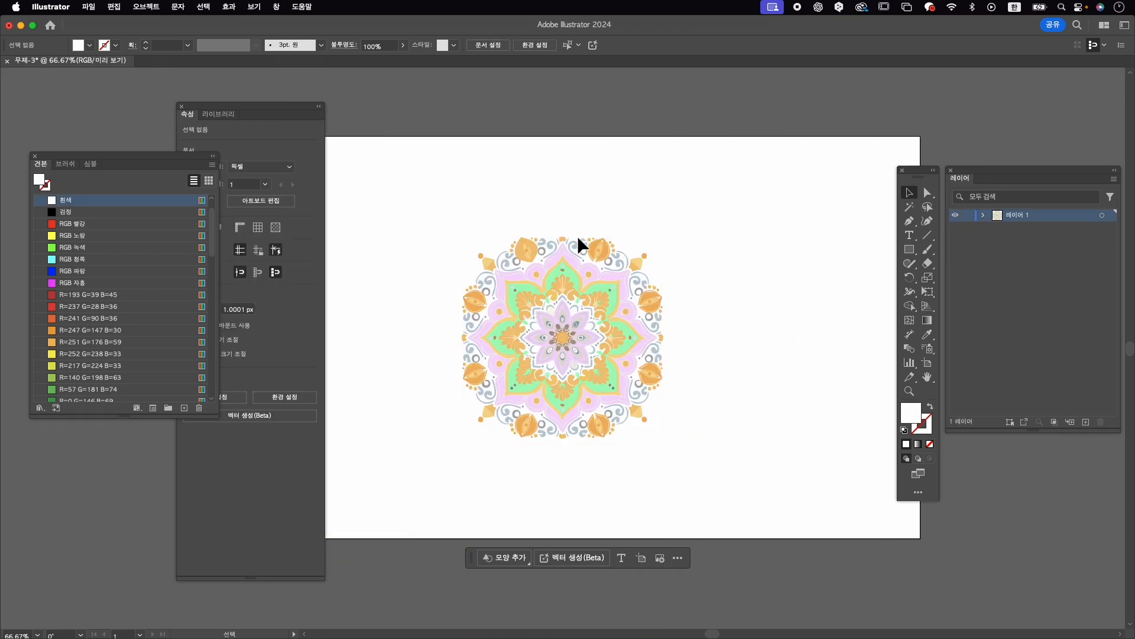
Delete the original mandala and draw a rectangle of about 794 by 570 px on the empty artboard
click(555, 334)
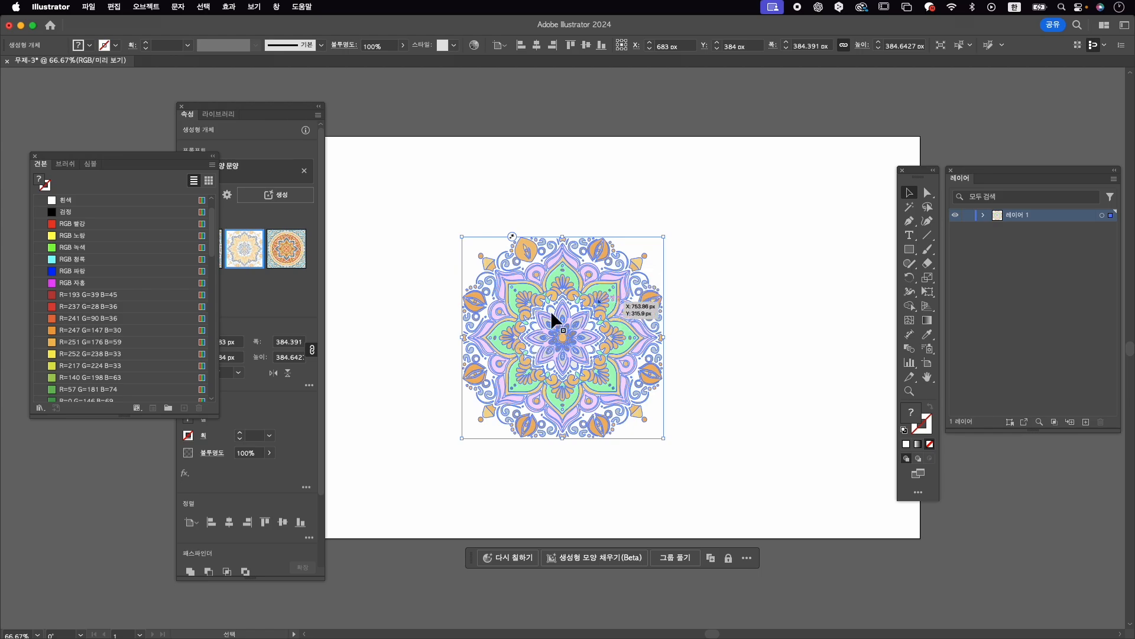
key(Delete)
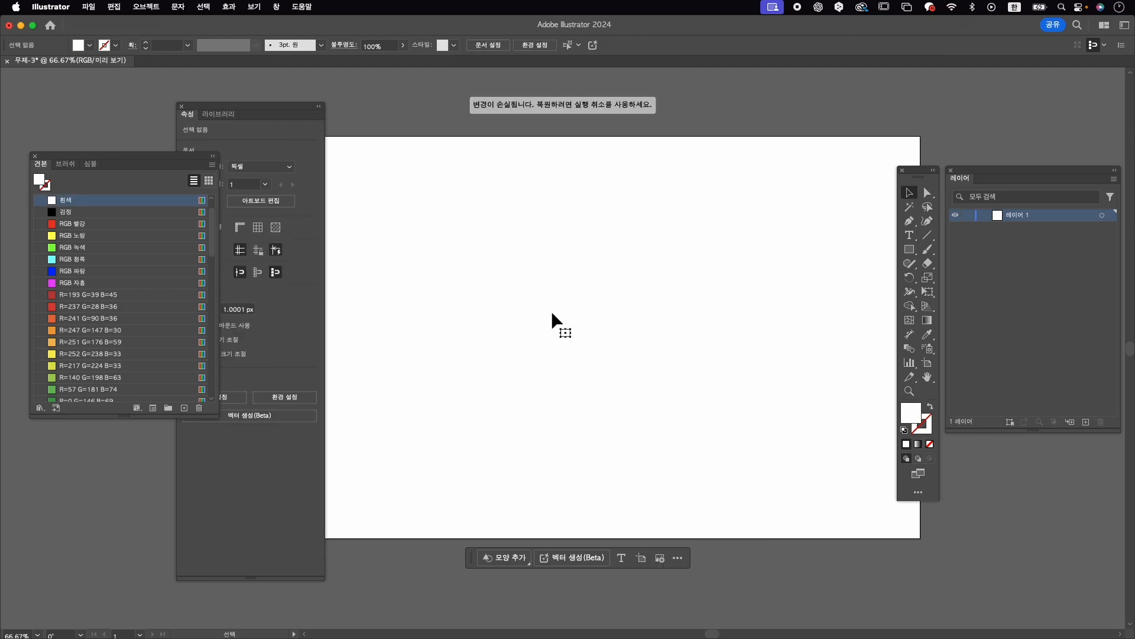
click(912, 251)
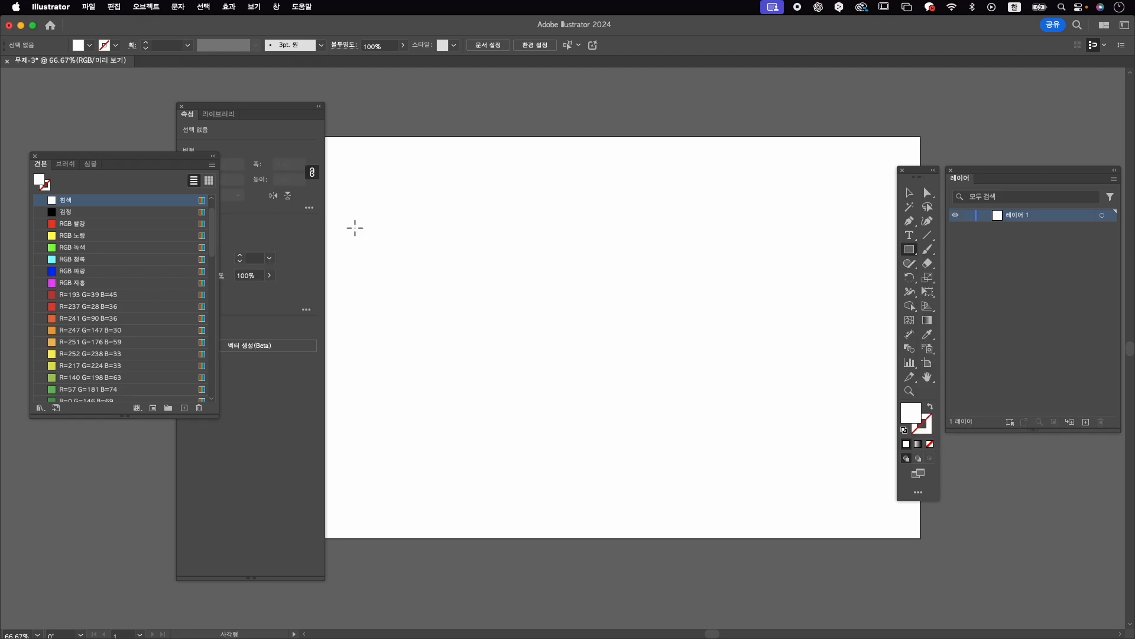
mouse_move(397, 181)
mouse_down()
mouse_move(789, 484)
mouse_move(812, 479)
mouse_up()
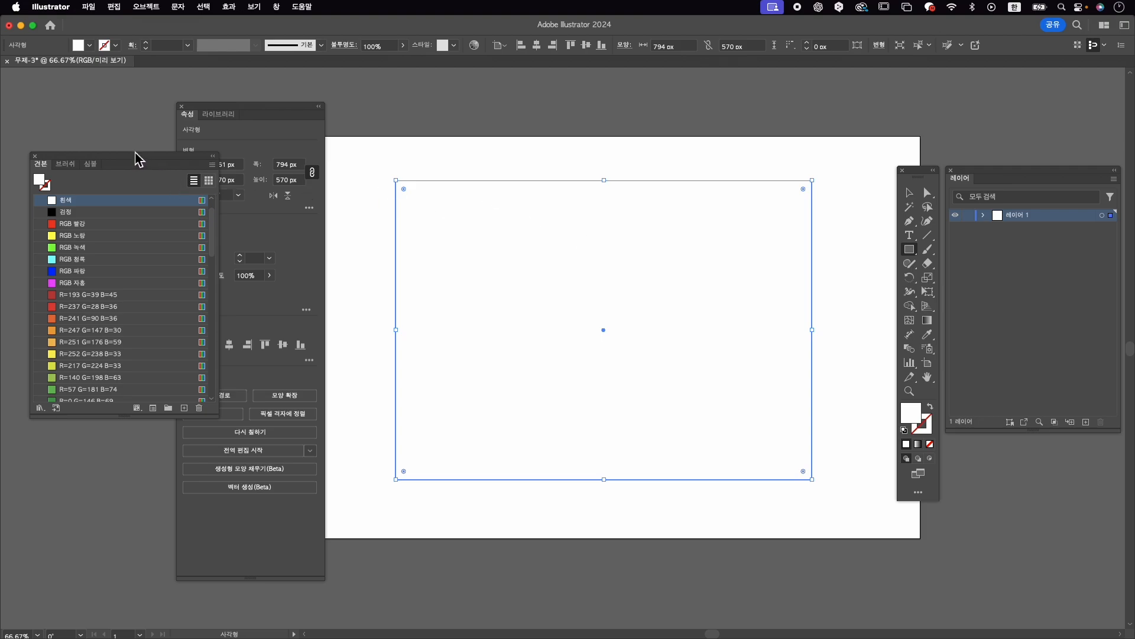
Arrange the properties (속성) and the reopened swatches (견본) side by side, clear of the rectangle
drag(158, 159, 363, 191)
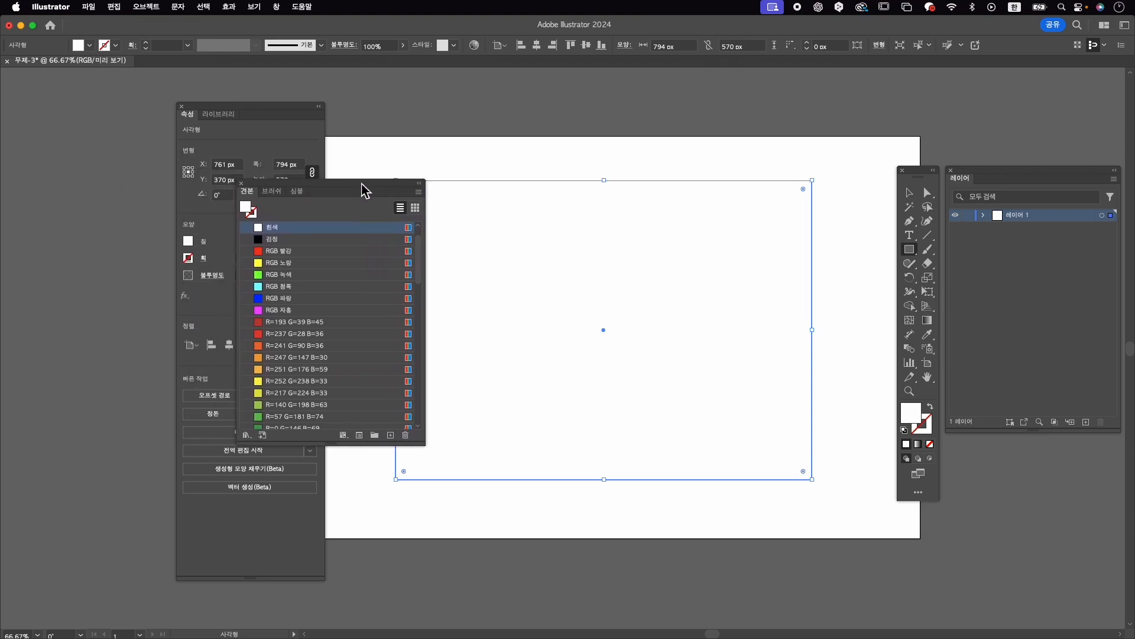
click(244, 113)
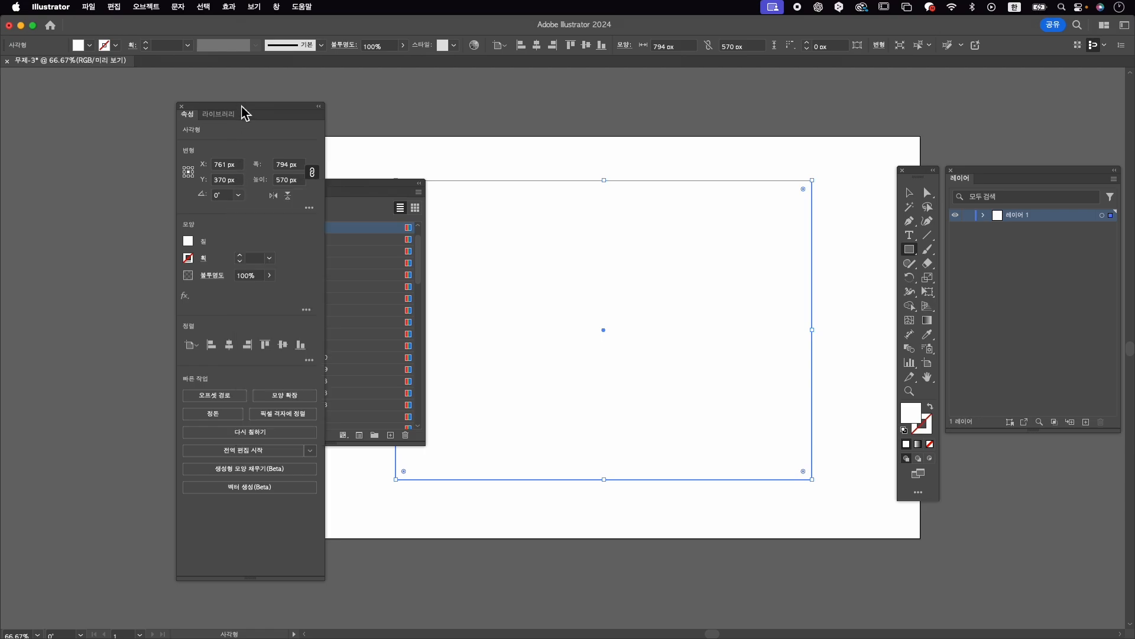
drag(245, 113, 123, 120)
click(241, 184)
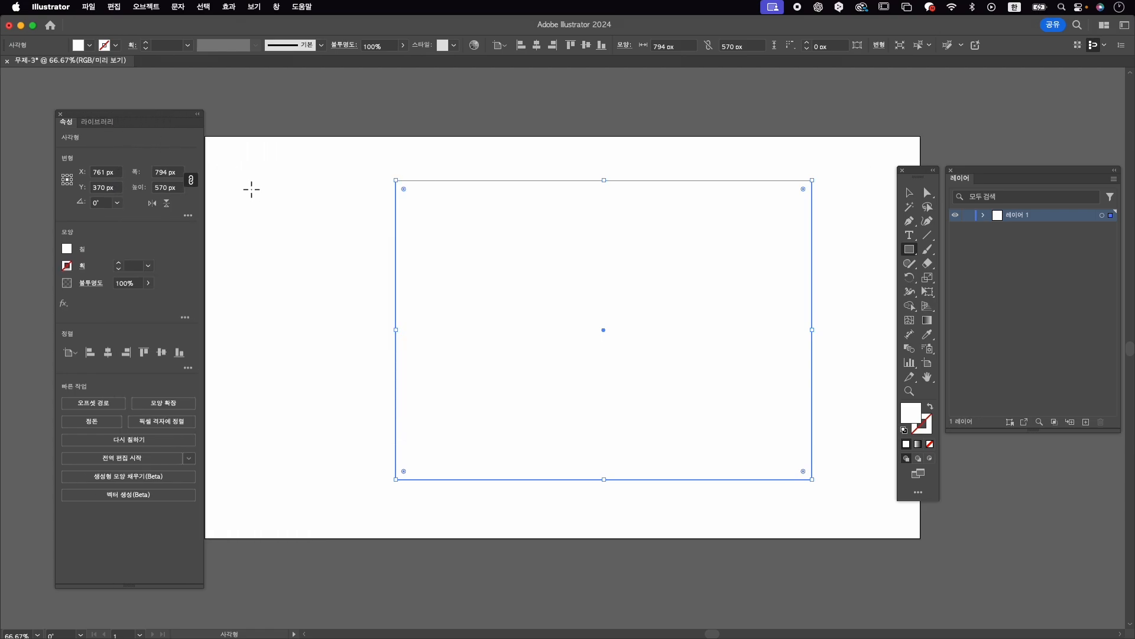
click(276, 6)
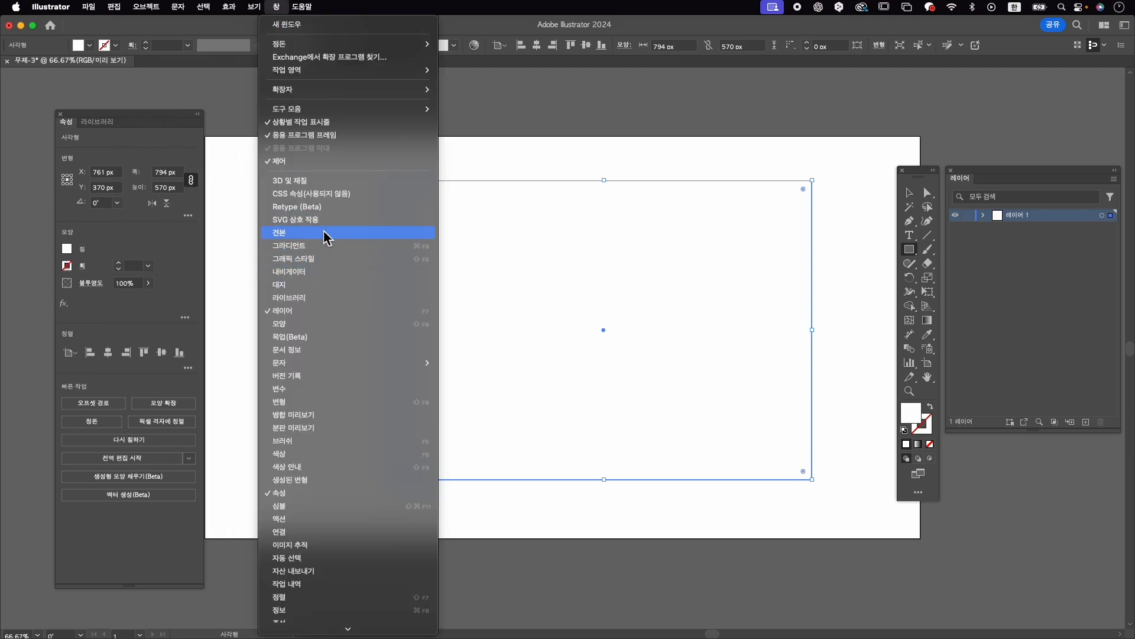
click(326, 237)
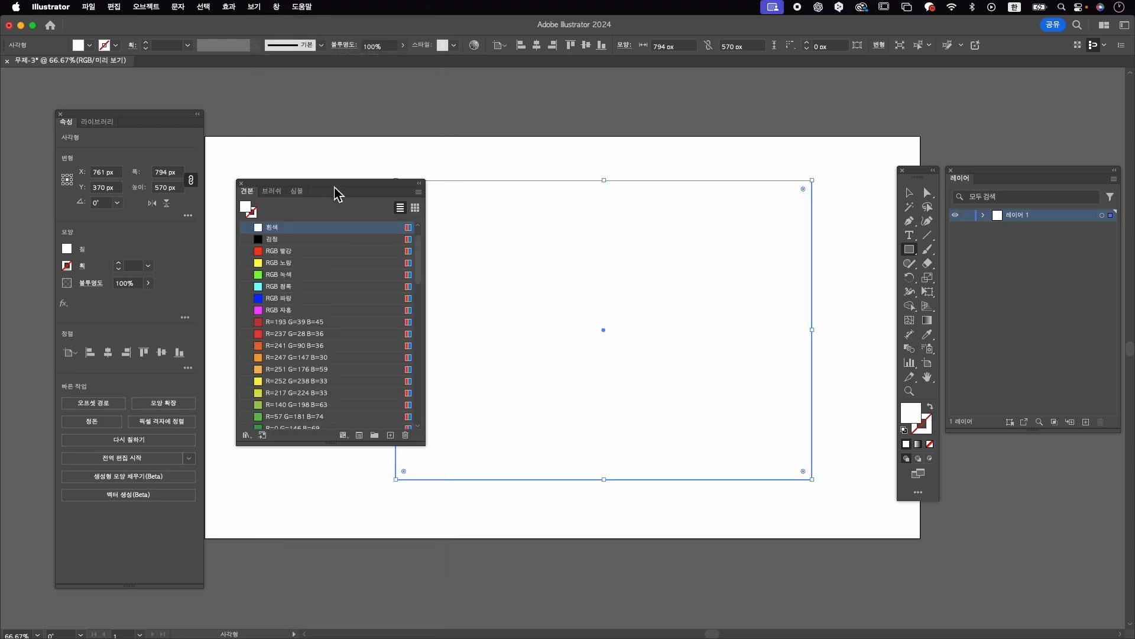
drag(312, 182, 275, 165)
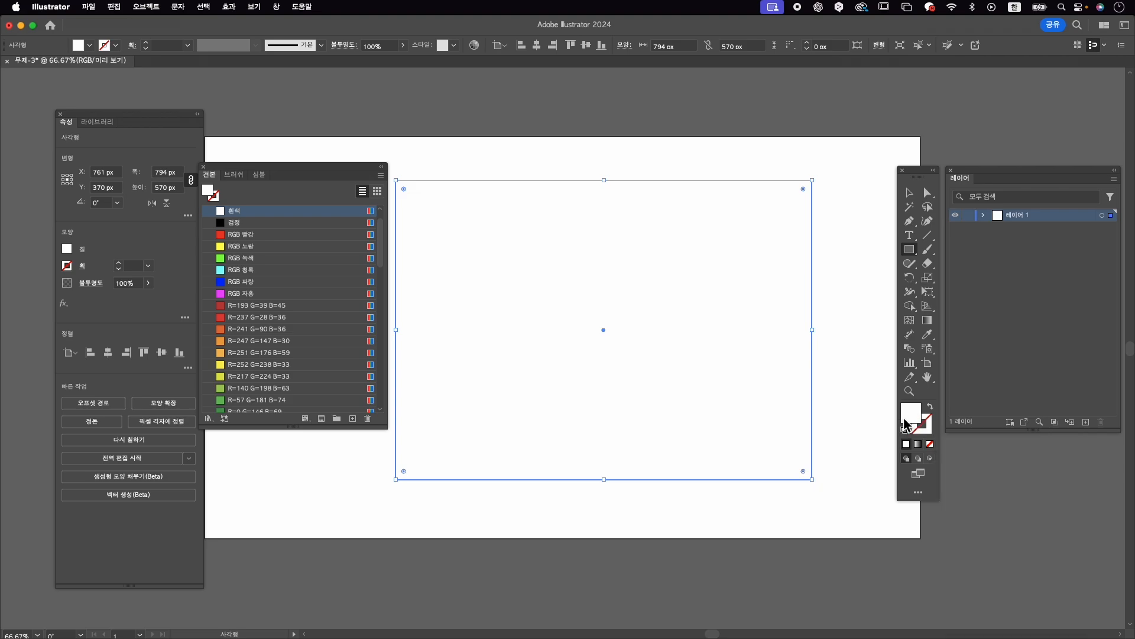
Swap the rectangle's fill and stroke, swap them back, and make the fill the active color
click(931, 409)
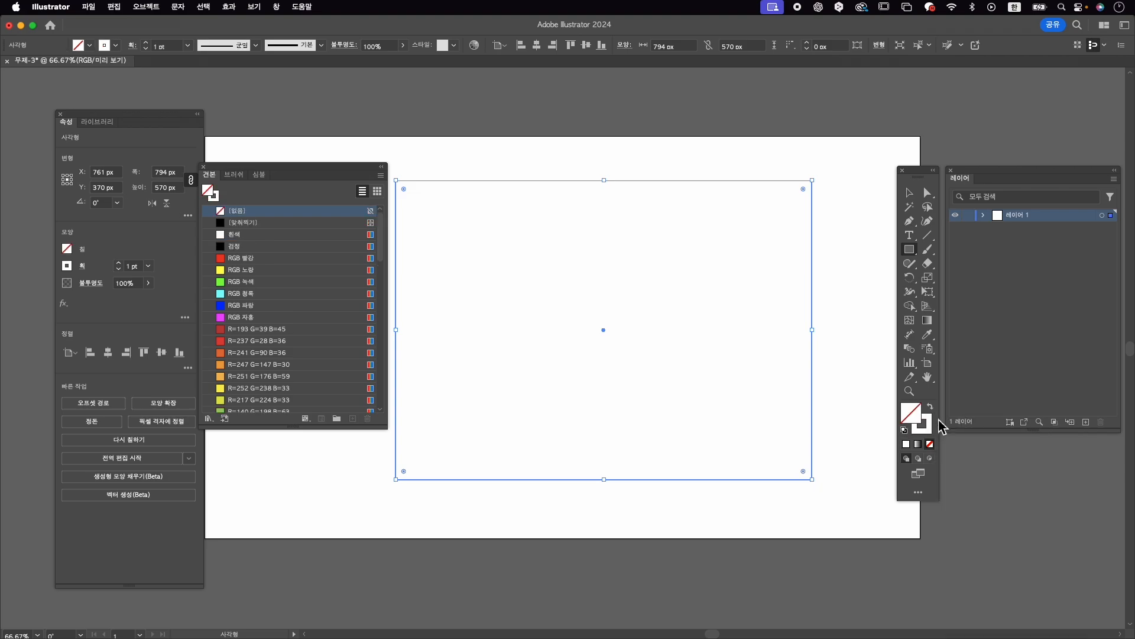
click(927, 434)
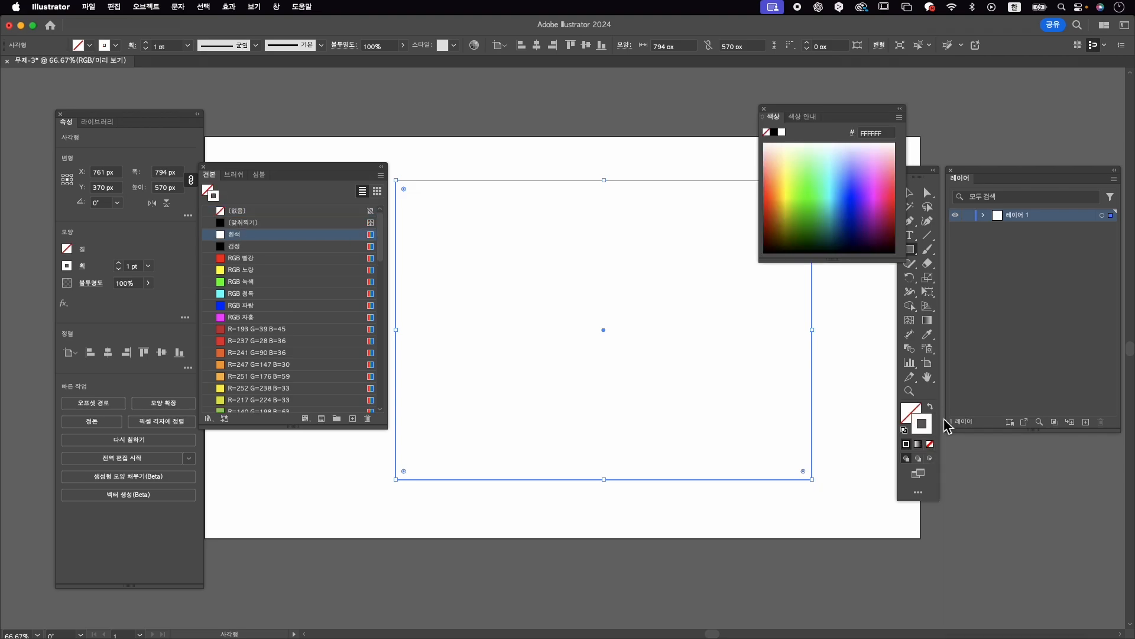
click(763, 109)
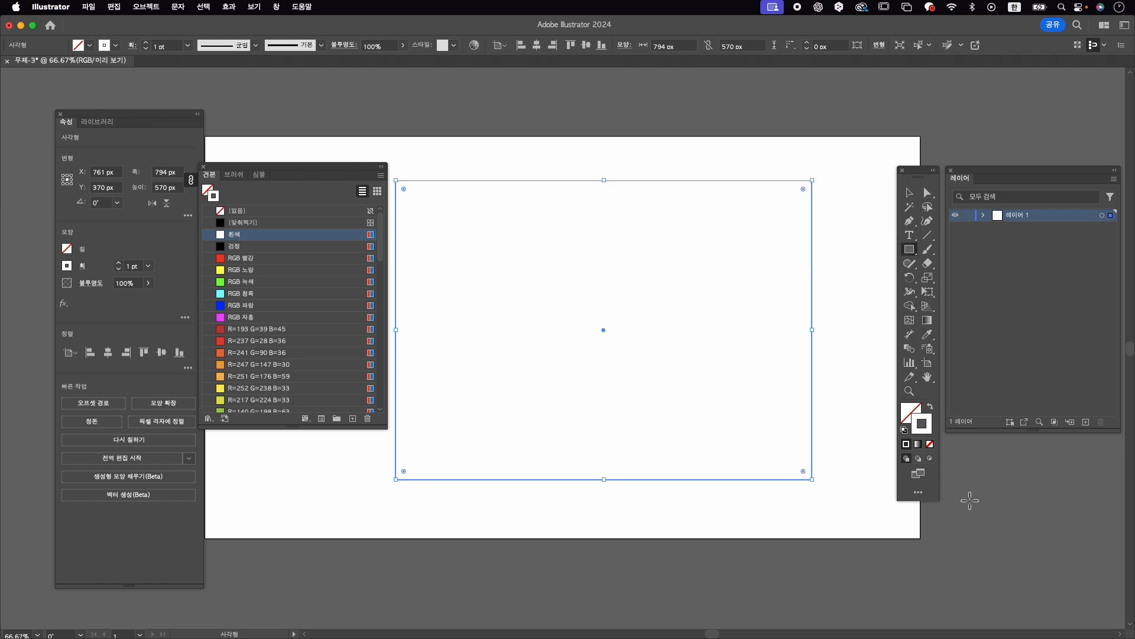
click(930, 408)
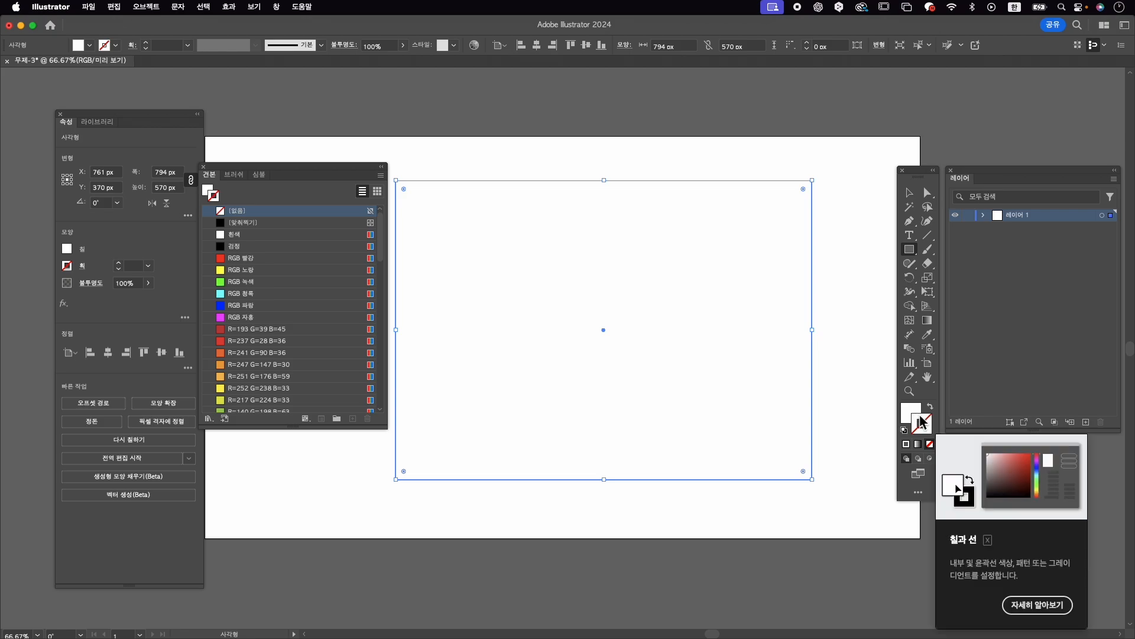
click(911, 414)
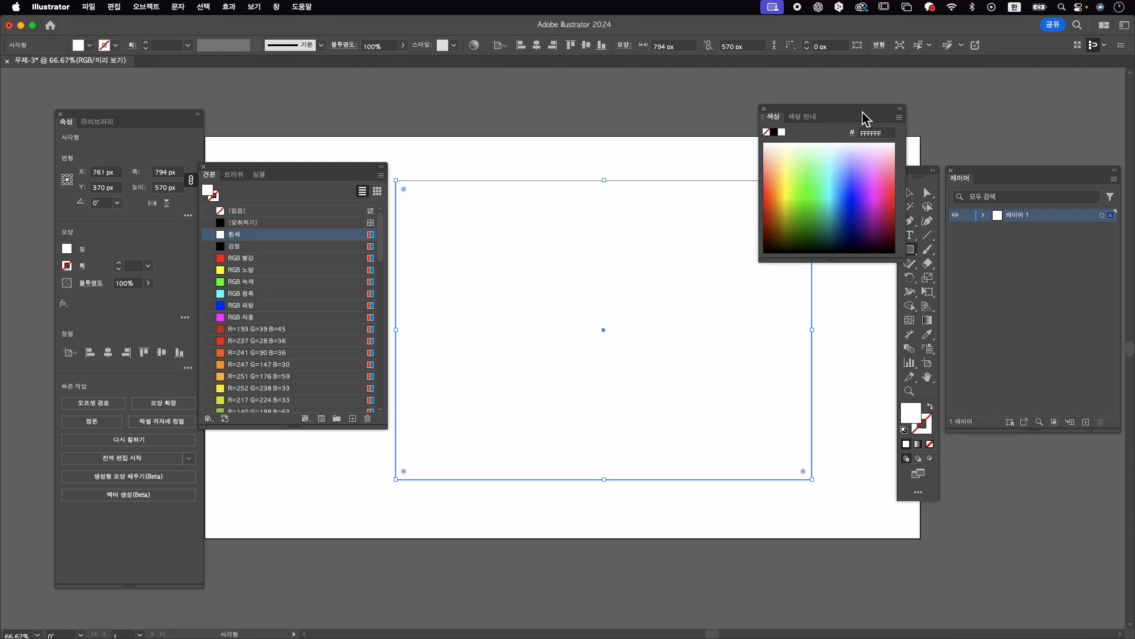
click(764, 109)
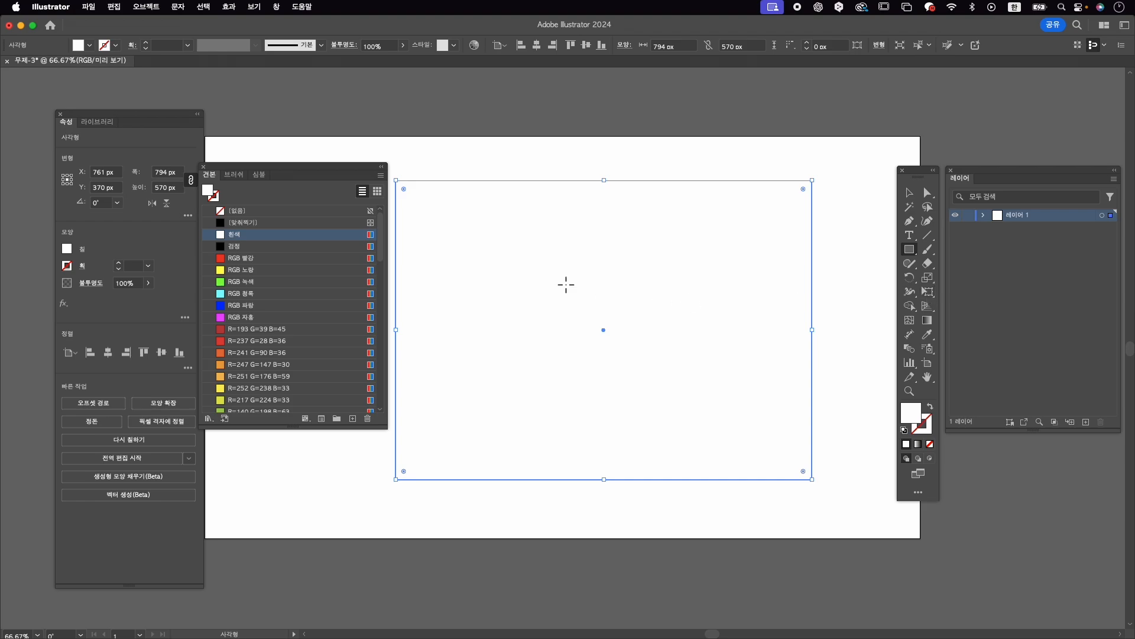
Fill the rectangle with RGB red (RGB 빨강), then enlarge the swatches (견본) area and show it as a large list (큰 목록 보기)
click(239, 258)
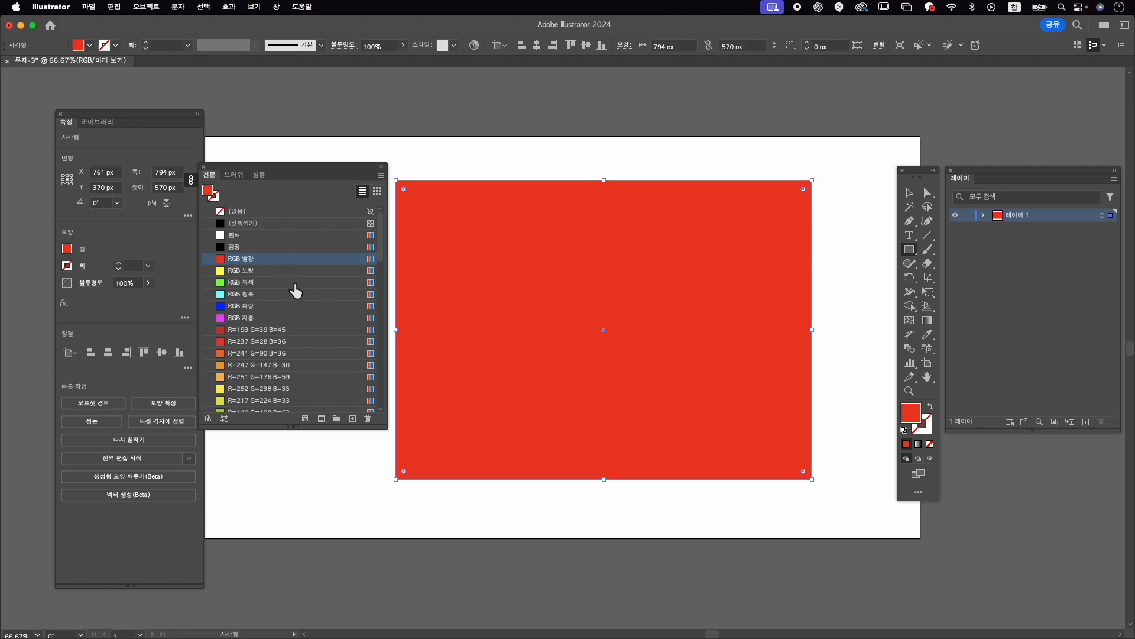
scroll(294, 289, down, 2)
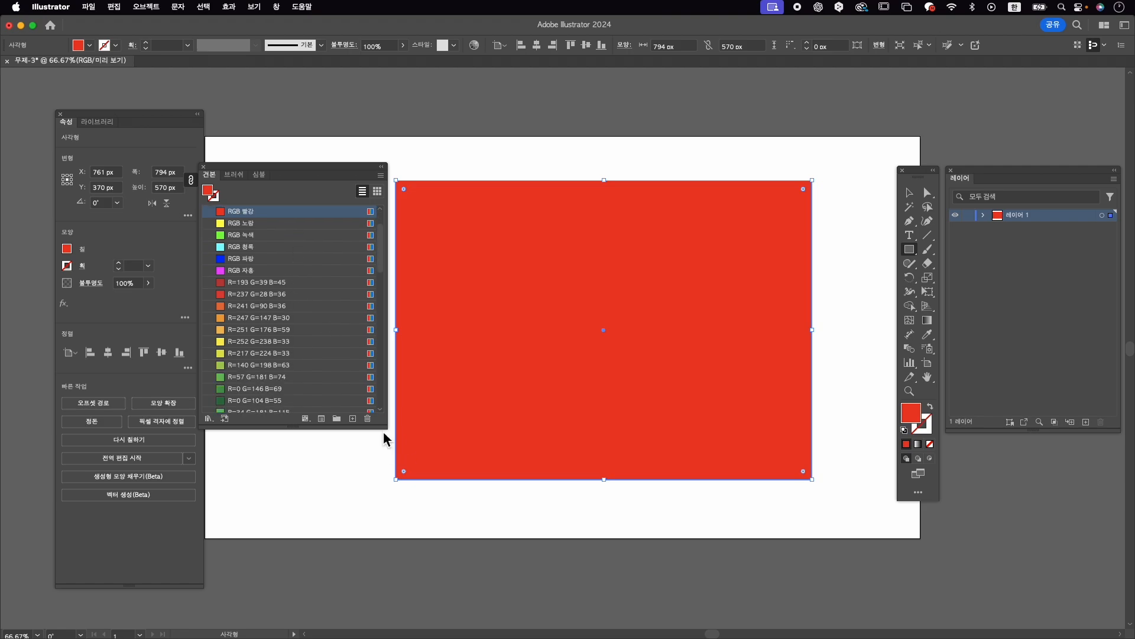
drag(385, 432, 417, 498)
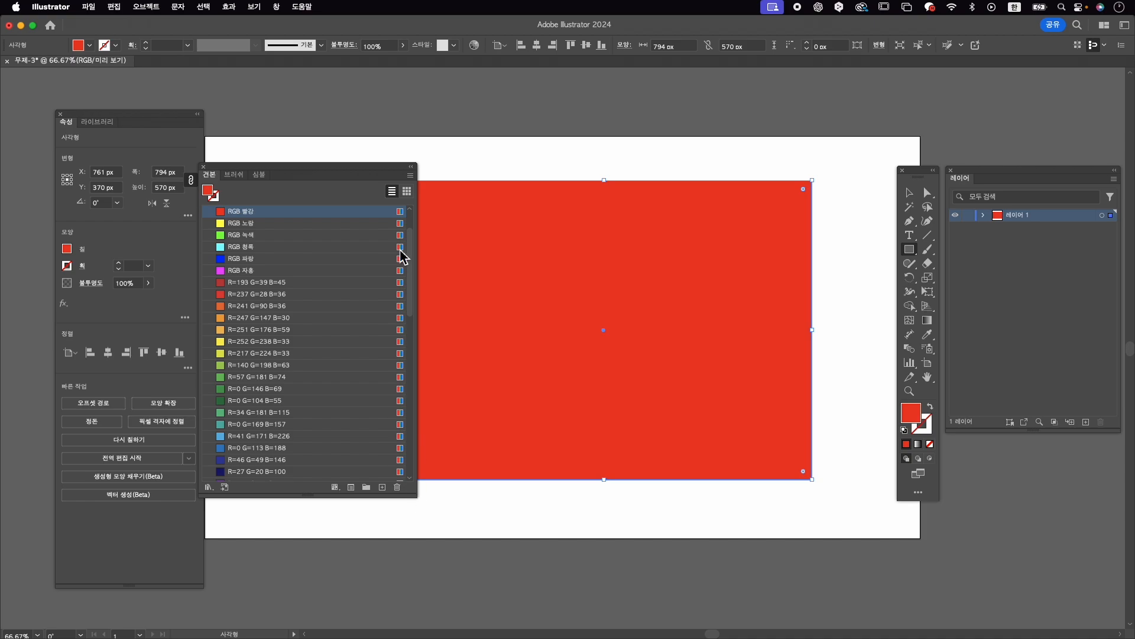
click(407, 192)
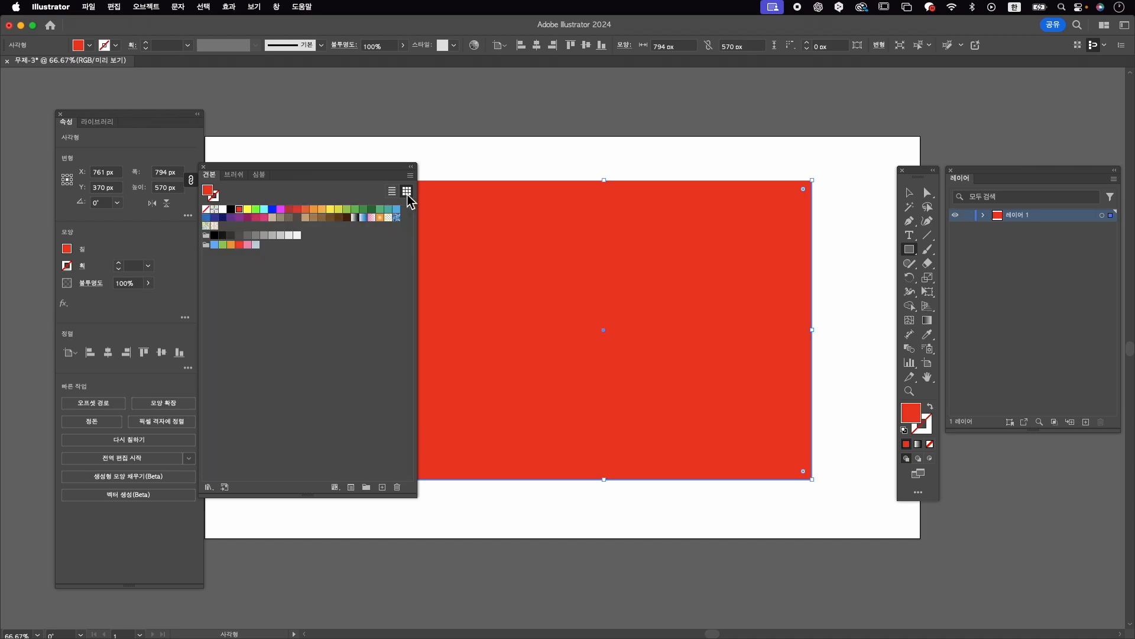
click(410, 176)
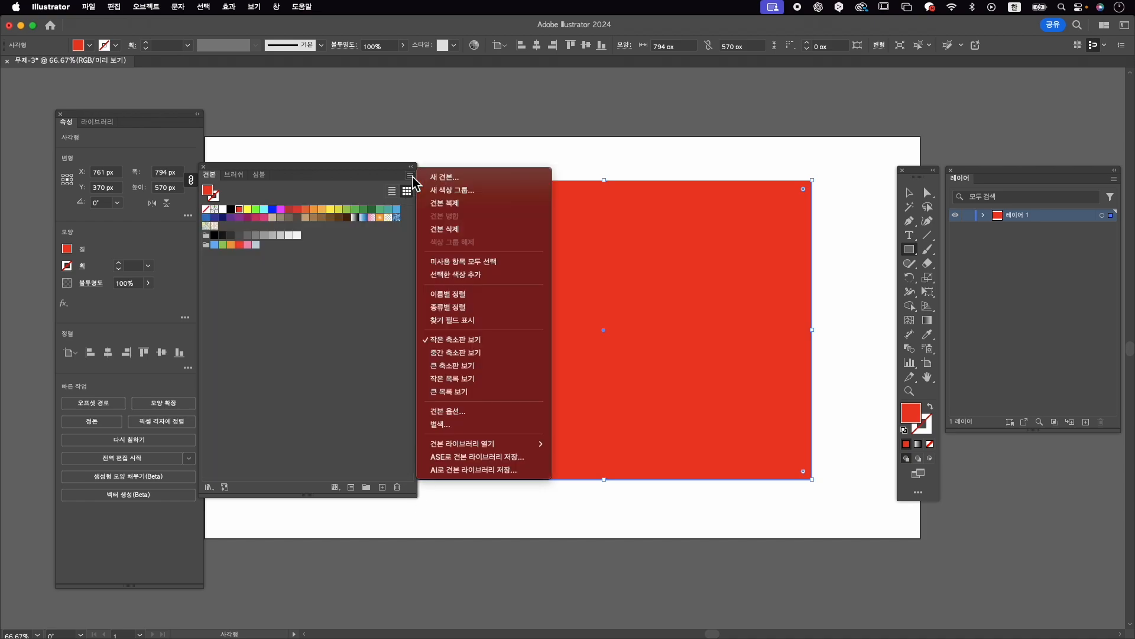
click(480, 393)
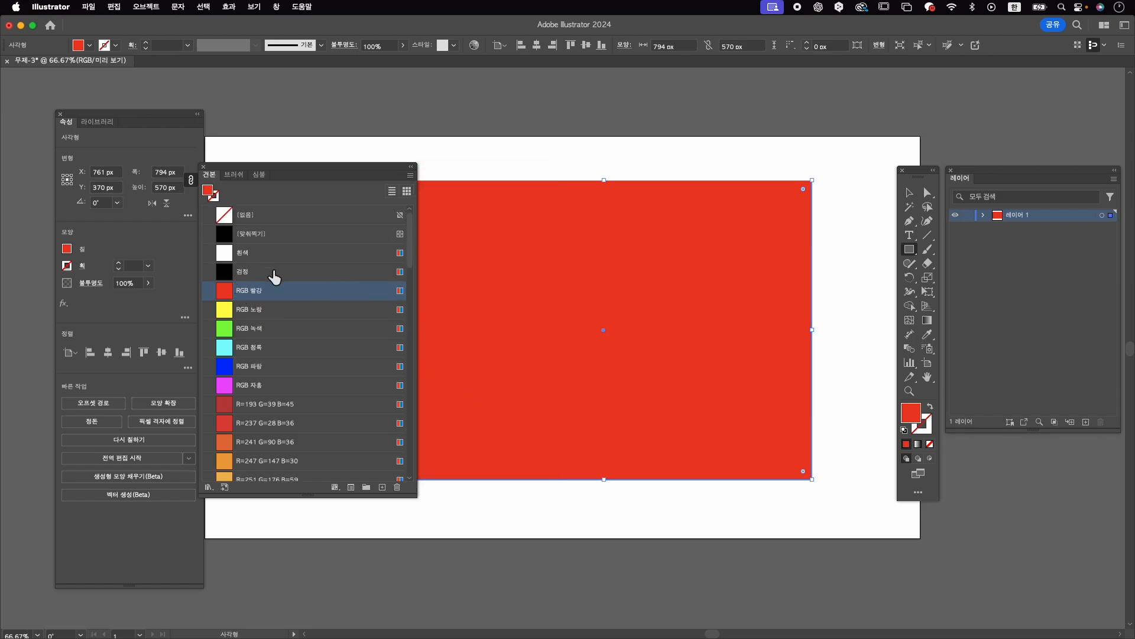
drag(322, 176, 336, 172)
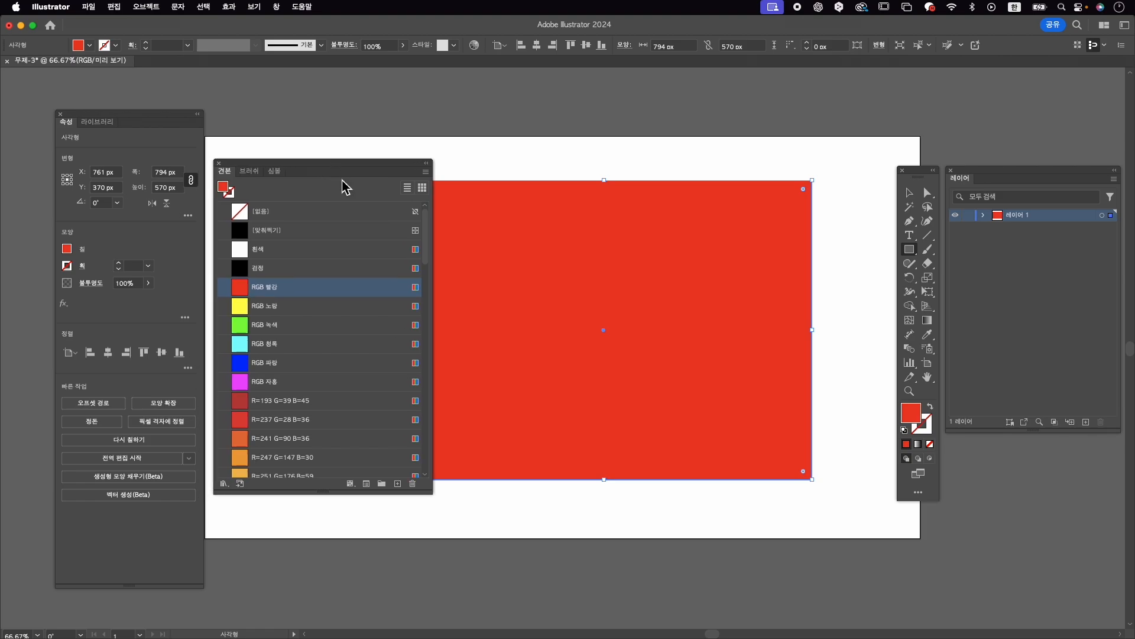
Fill the rectangle with the mandala pattern swatch 포장 용지, then deselect the rectangle
scroll(372, 331, down, 10)
scroll(373, 332, down, 10)
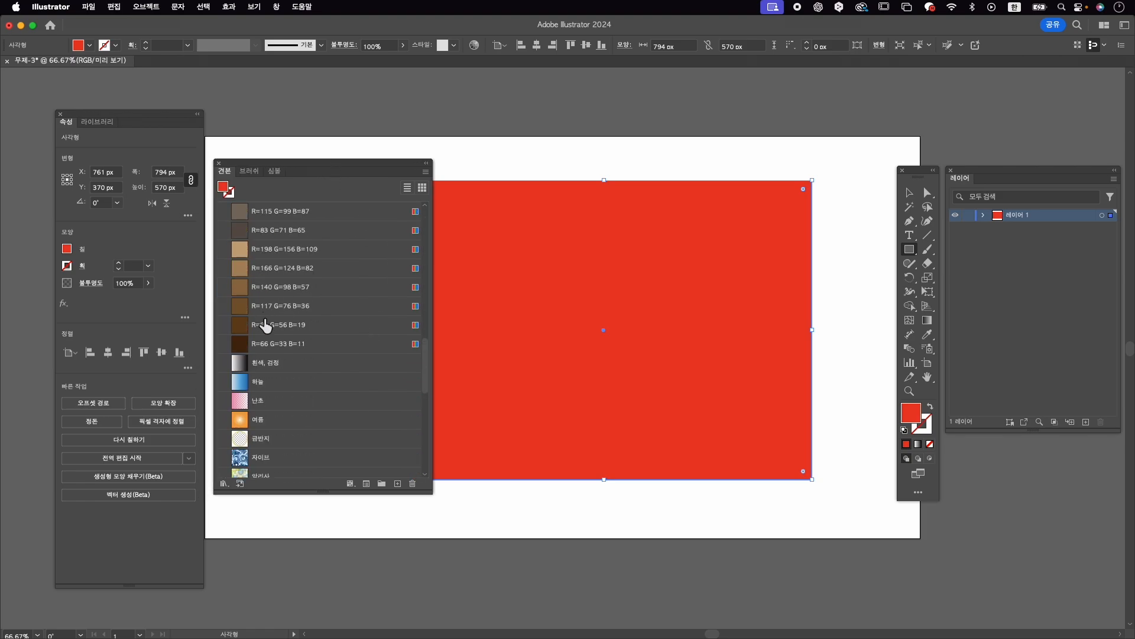
scroll(264, 325, down, 4)
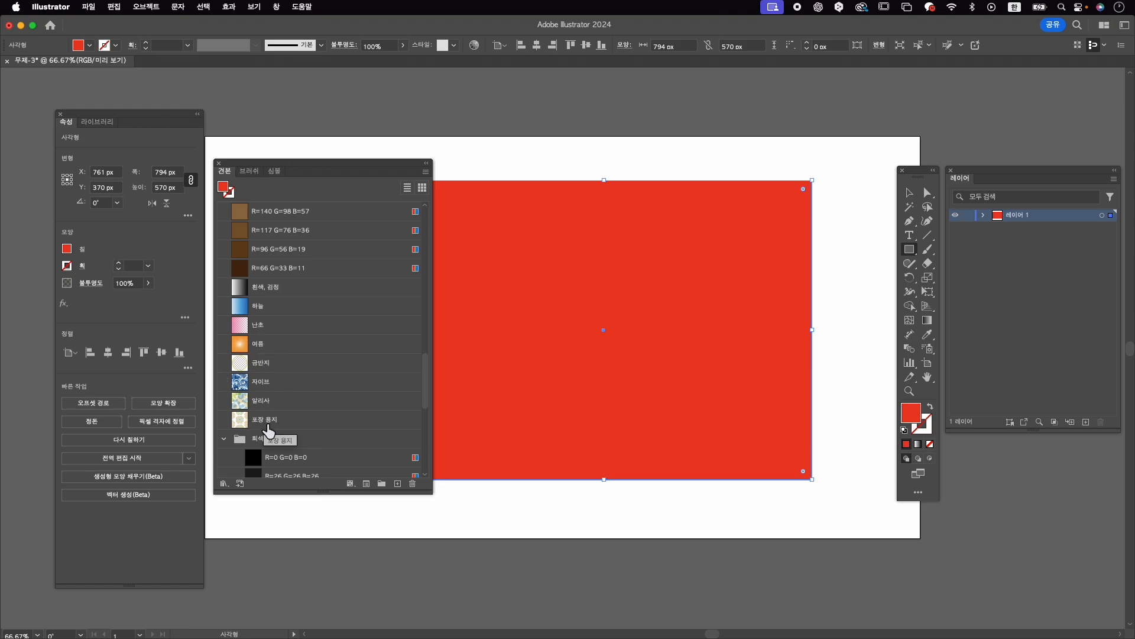
click(268, 423)
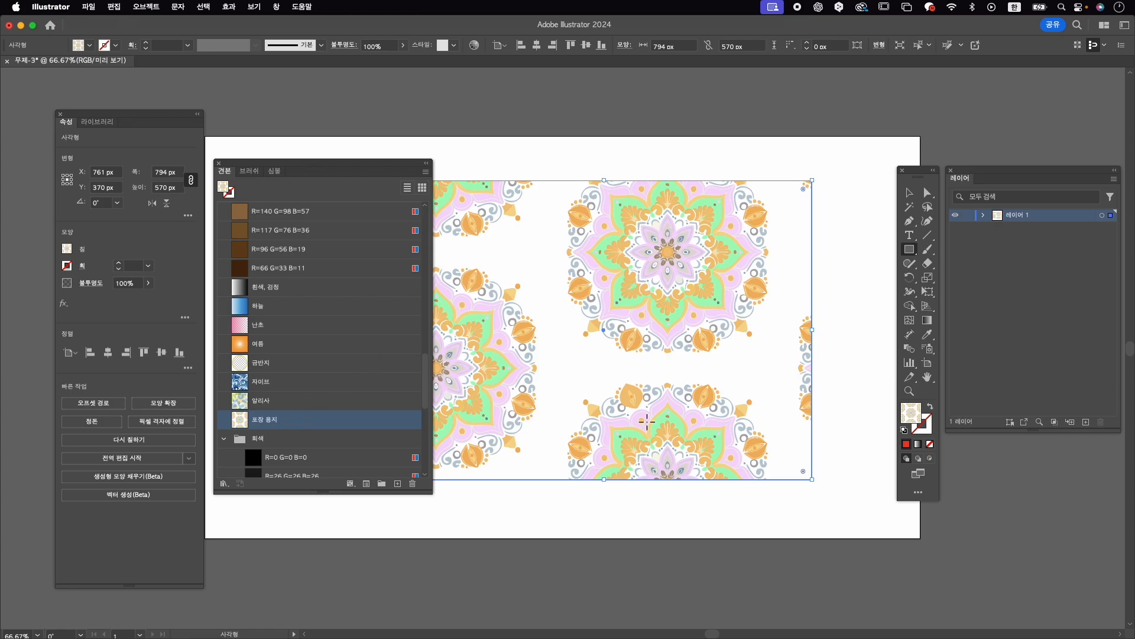
key(v)
click(572, 125)
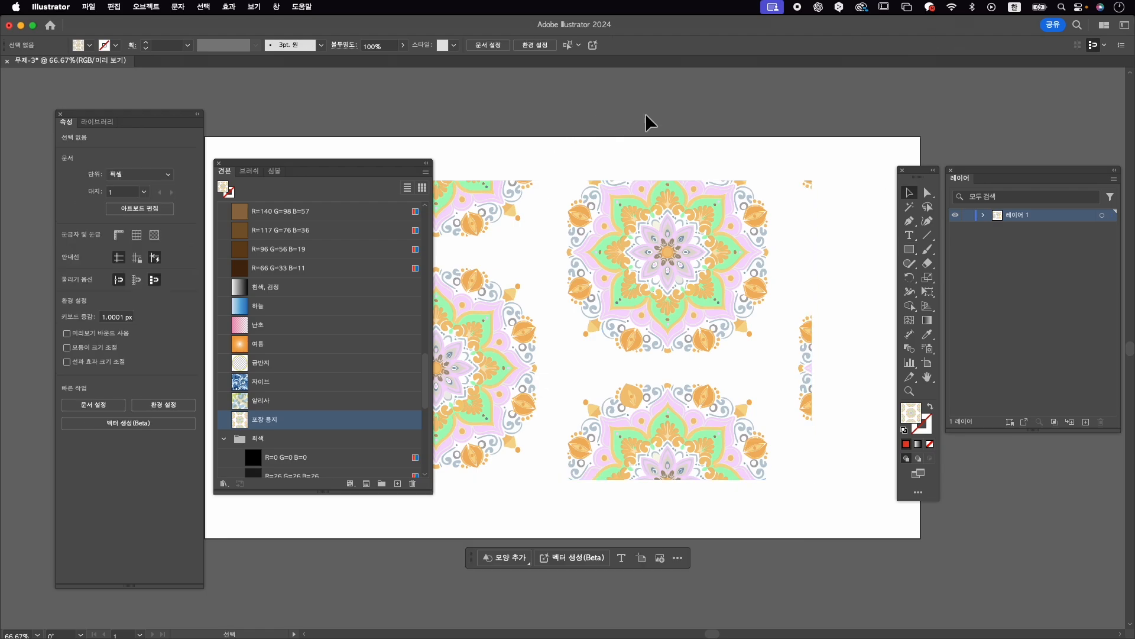
Delete all swatches from RGB red (RGB 빨강) through 알리사, keeping the mandala pattern swatch
click(362, 401)
drag(424, 378, 414, 196)
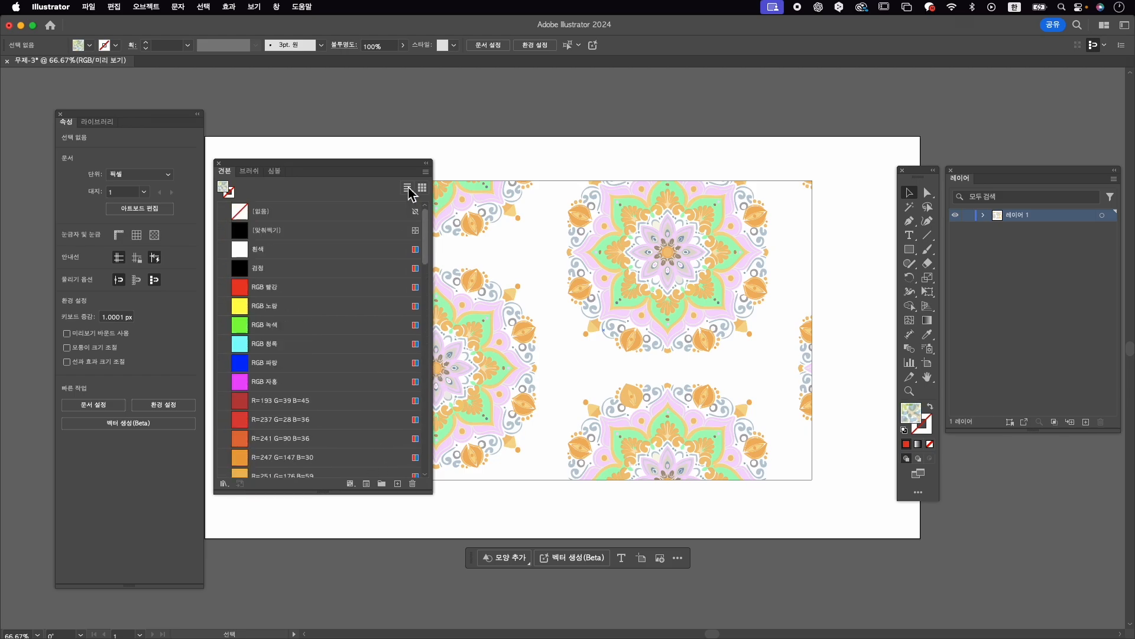
click(326, 255)
click(317, 290)
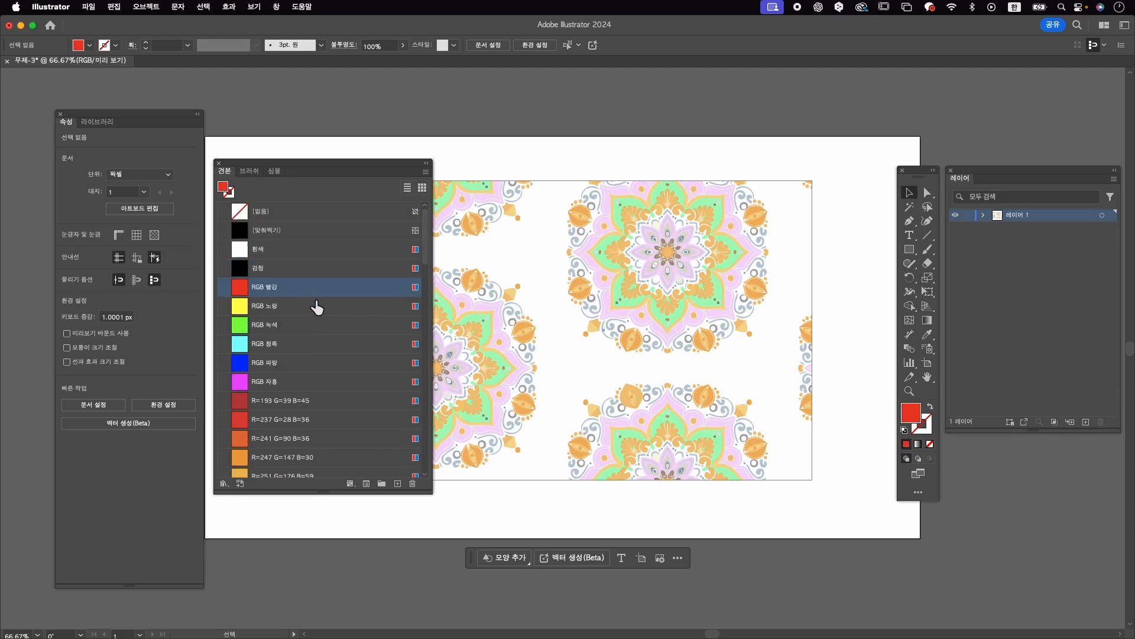
drag(428, 255, 418, 381)
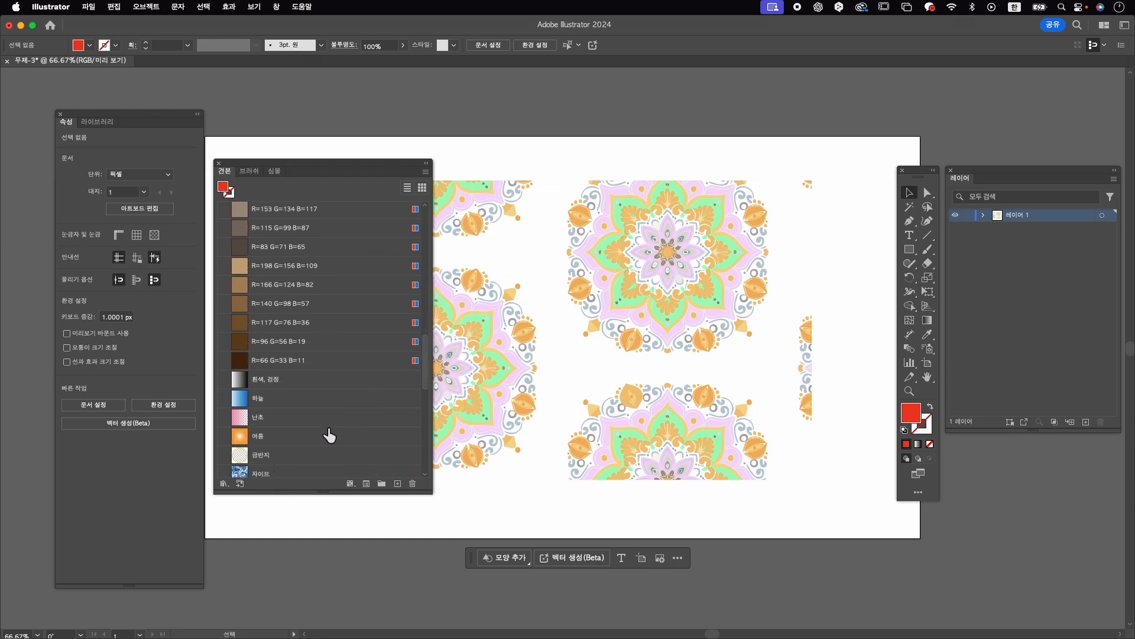
scroll(330, 436, down, 3)
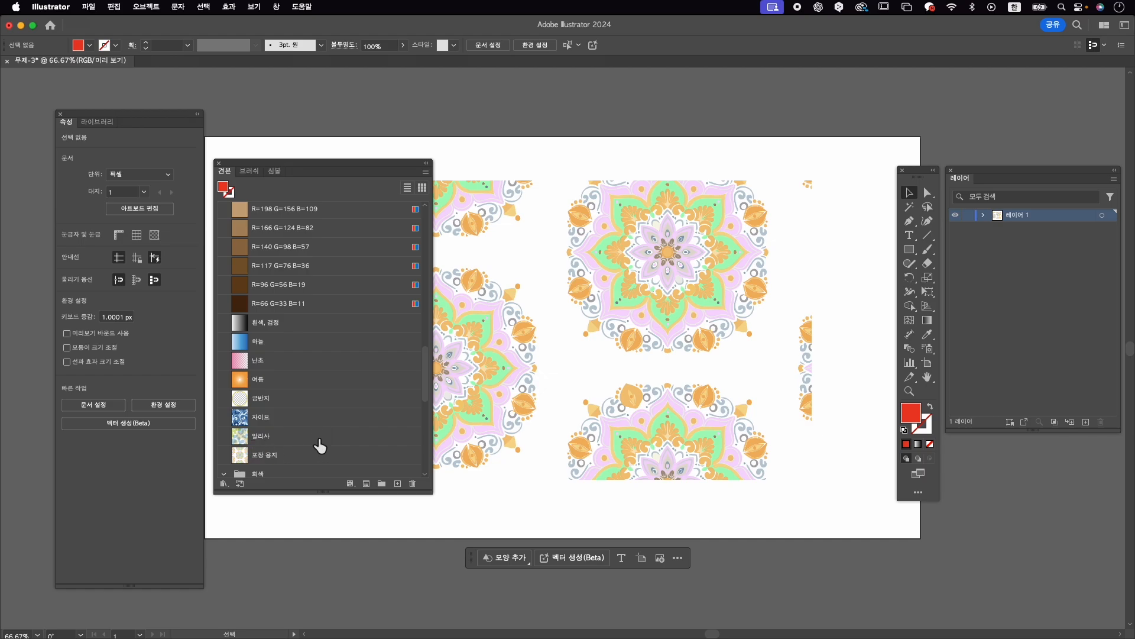
shift+click(320, 447)
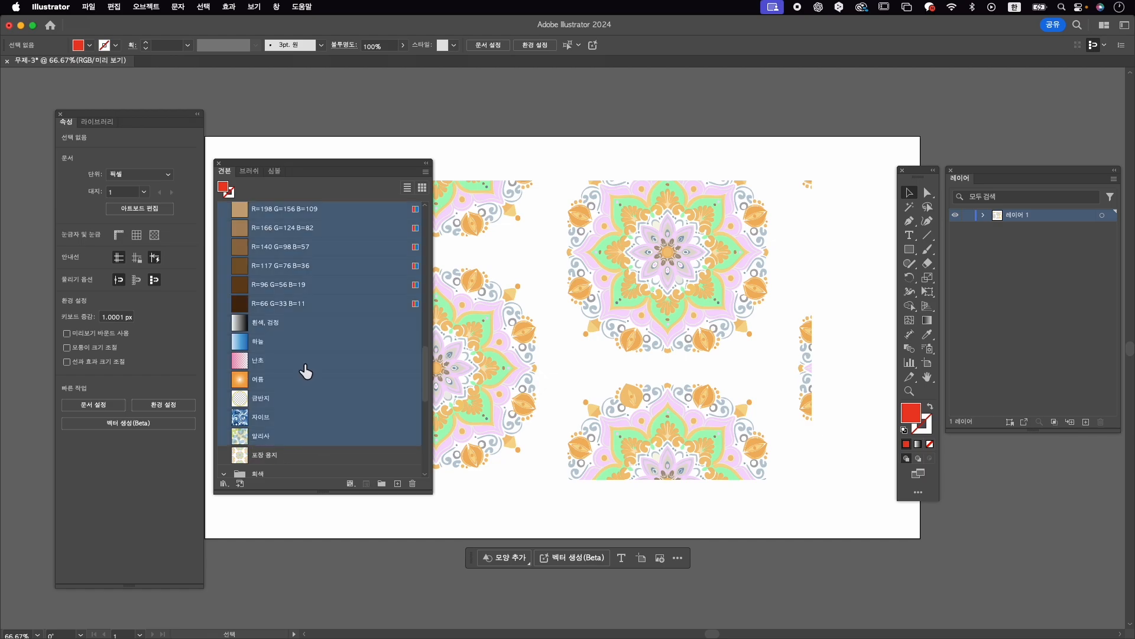
click(414, 484)
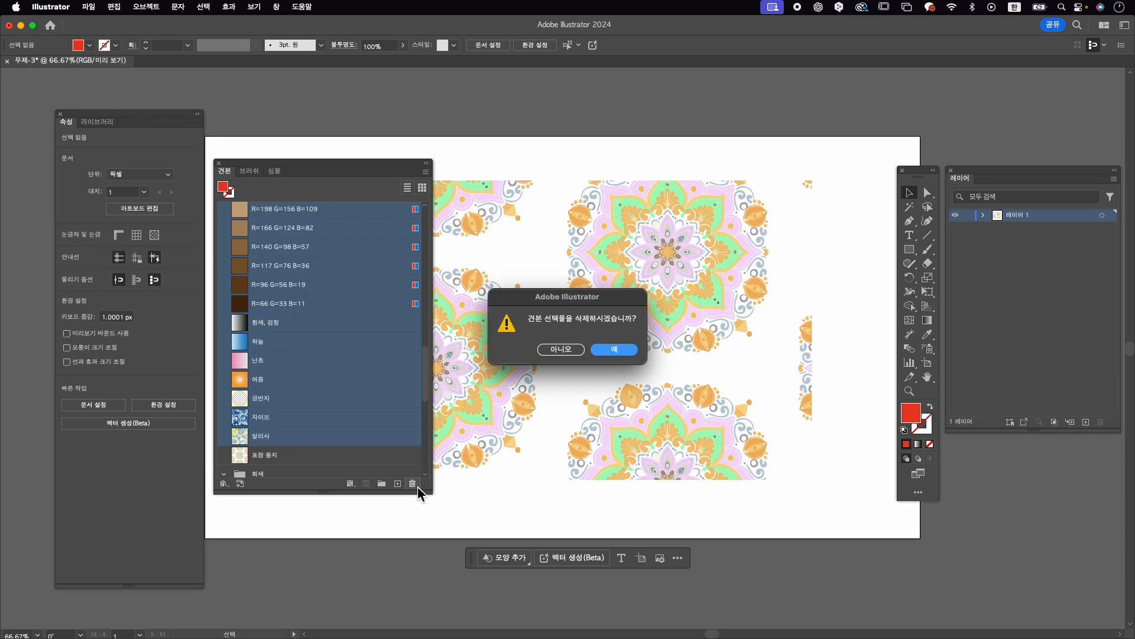
click(629, 356)
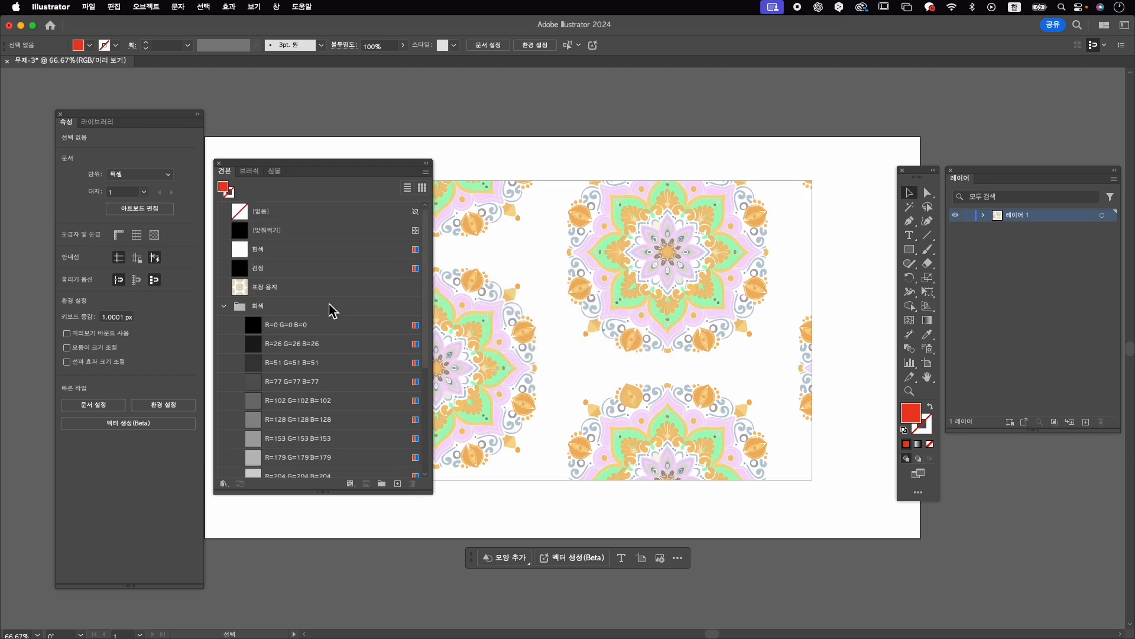
Delete the gray (회색) and web (웹 색상 그룹) color groups, and move the swatches clear of the rectangle
click(261, 307)
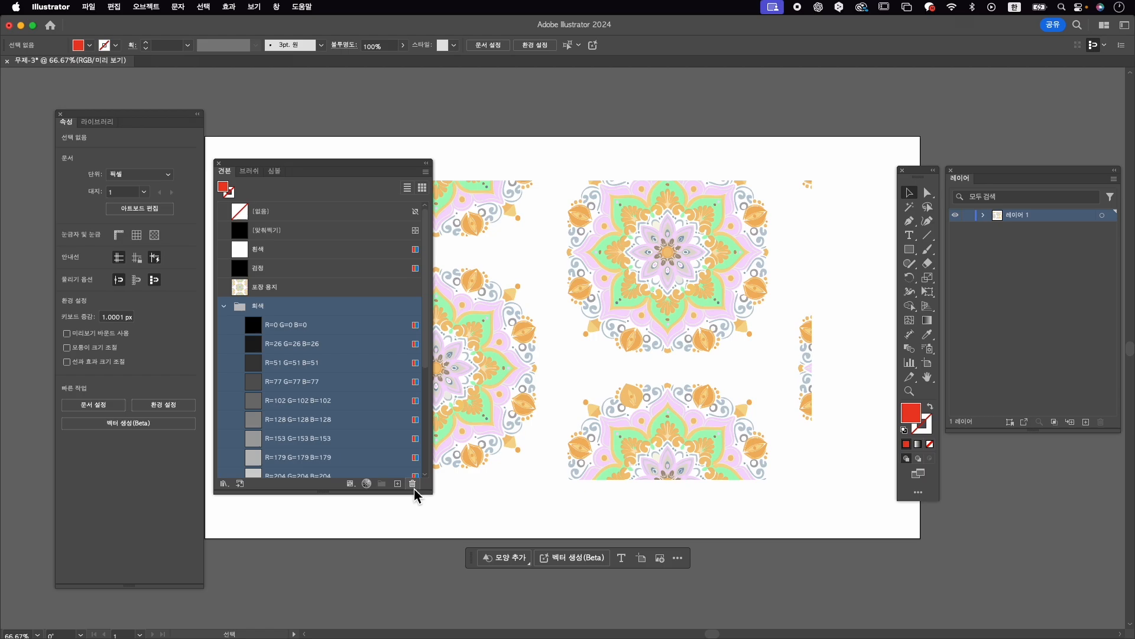
click(412, 484)
click(617, 353)
click(293, 308)
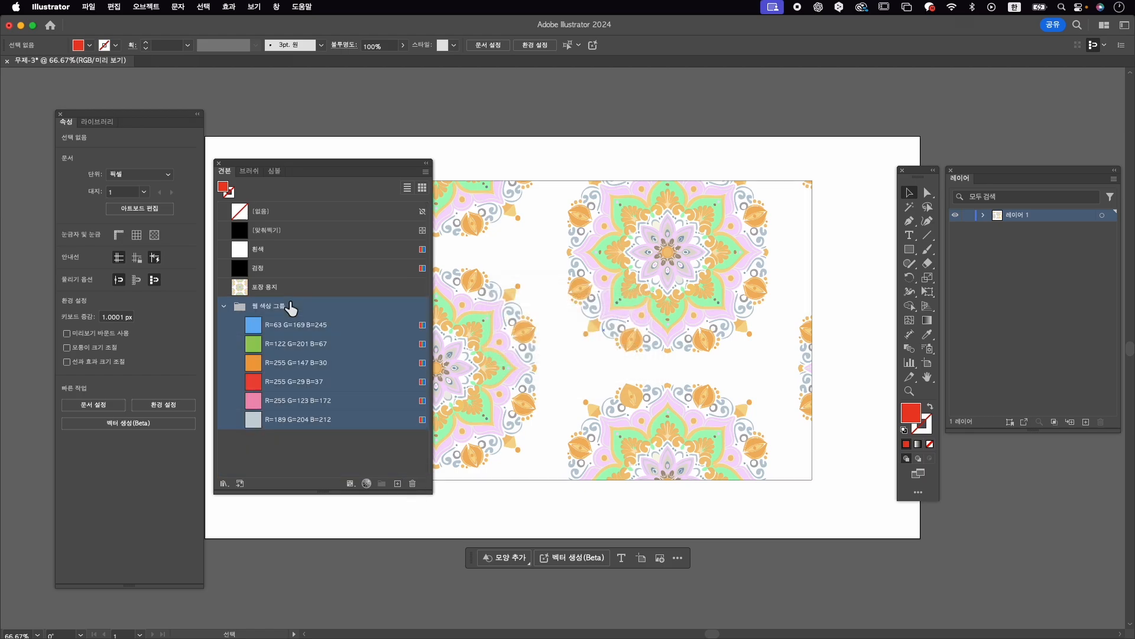
click(412, 483)
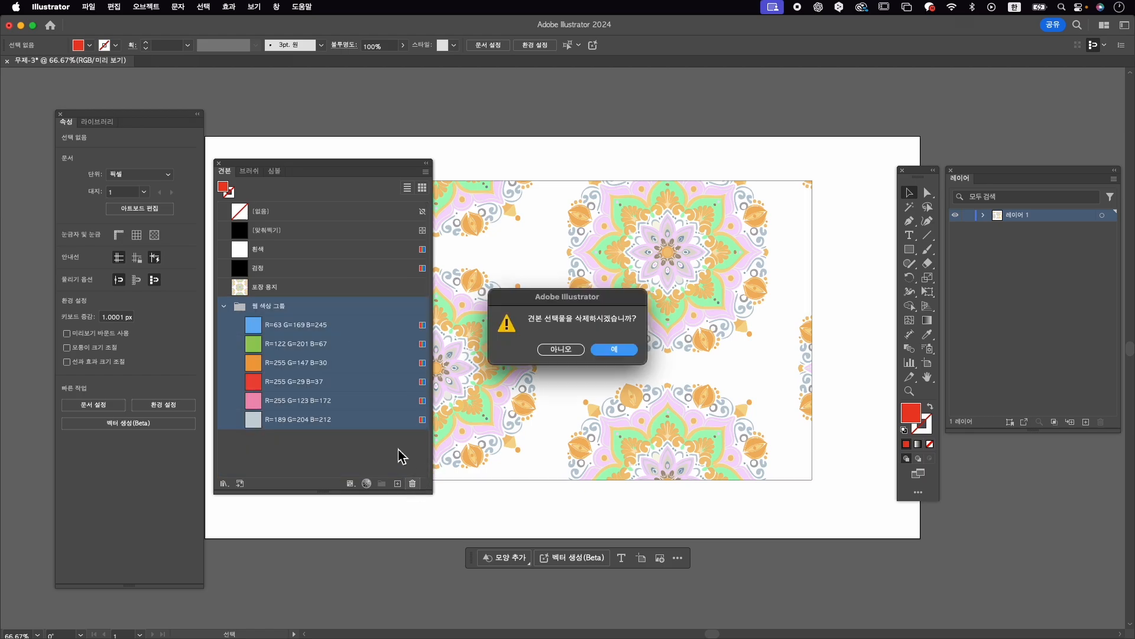
click(615, 351)
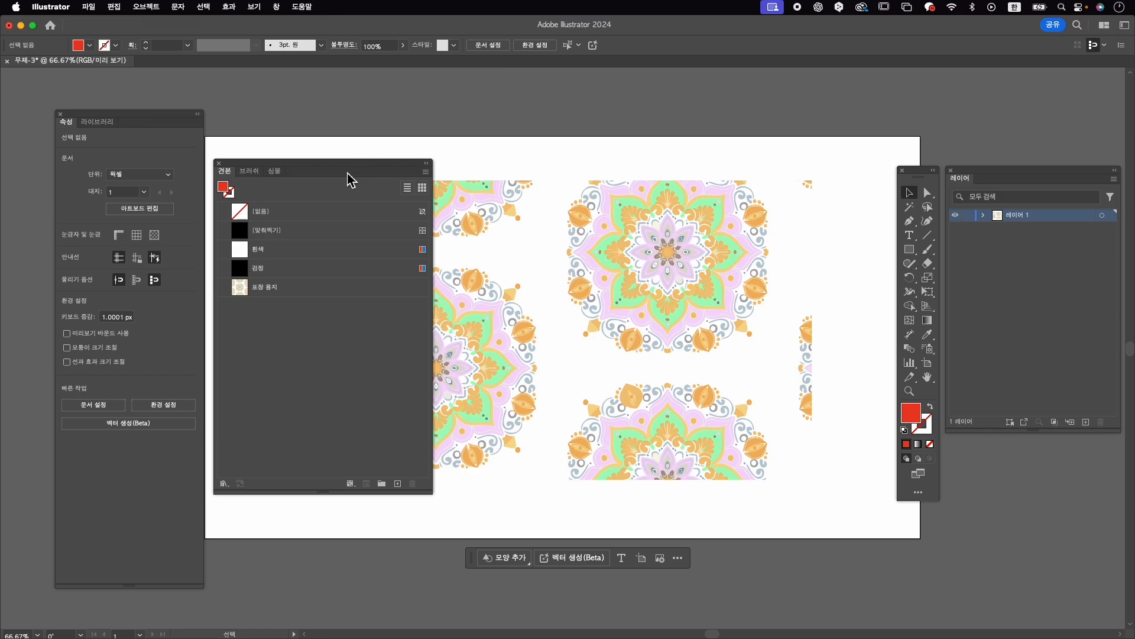
drag(349, 177, 249, 230)
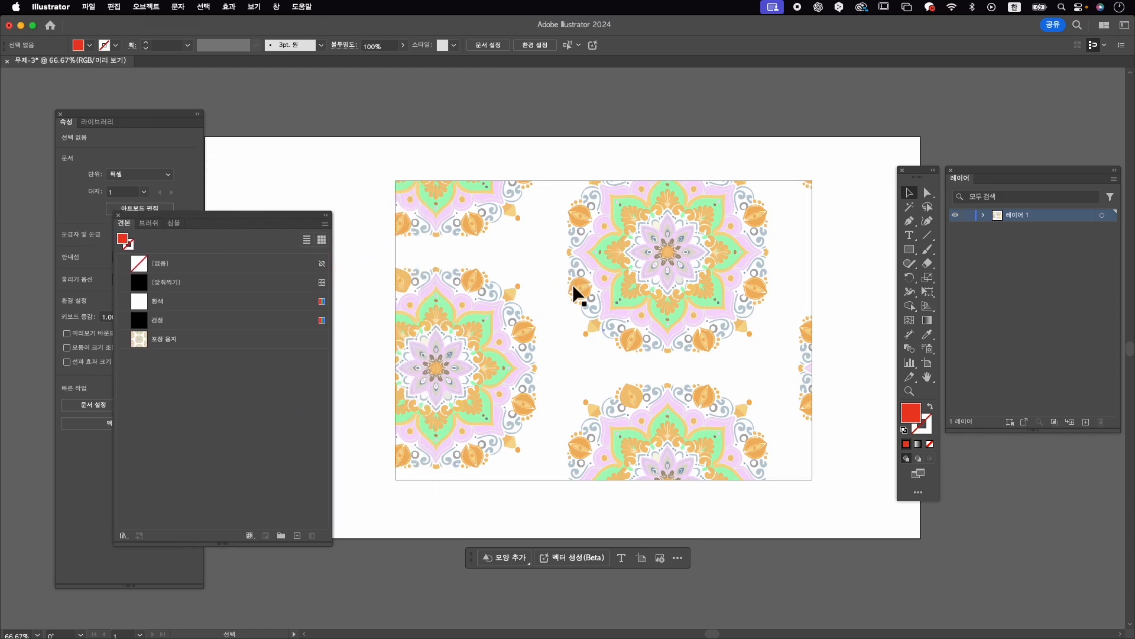
Select the patterned rectangle and open its Scale options (크기 조절), placing the dialog beside the artwork with preview on
click(599, 340)
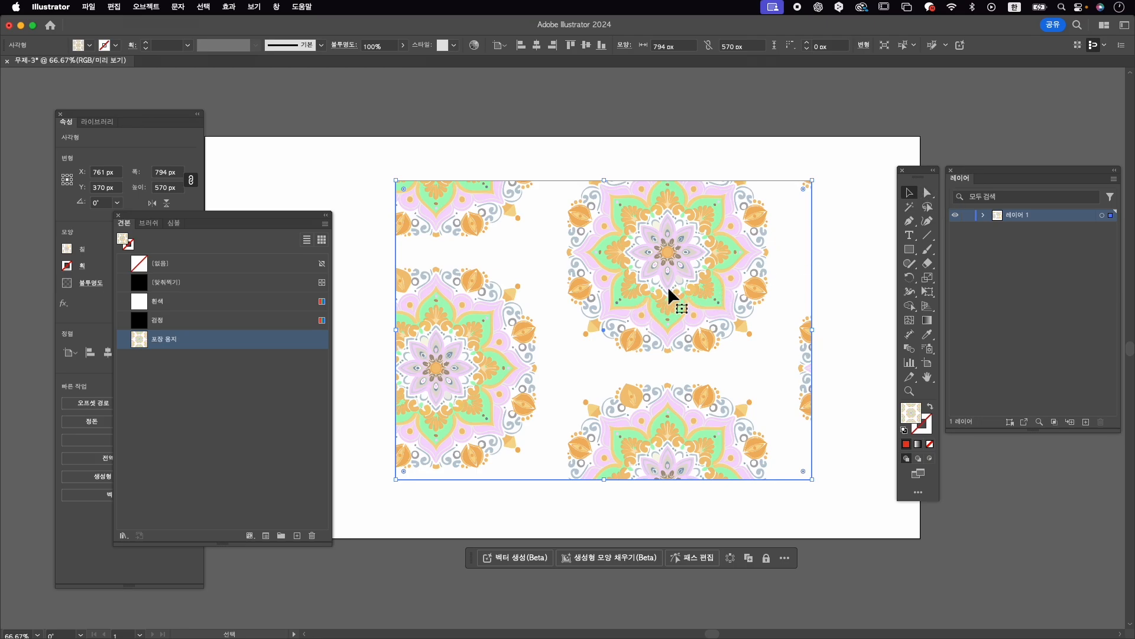
key(s)
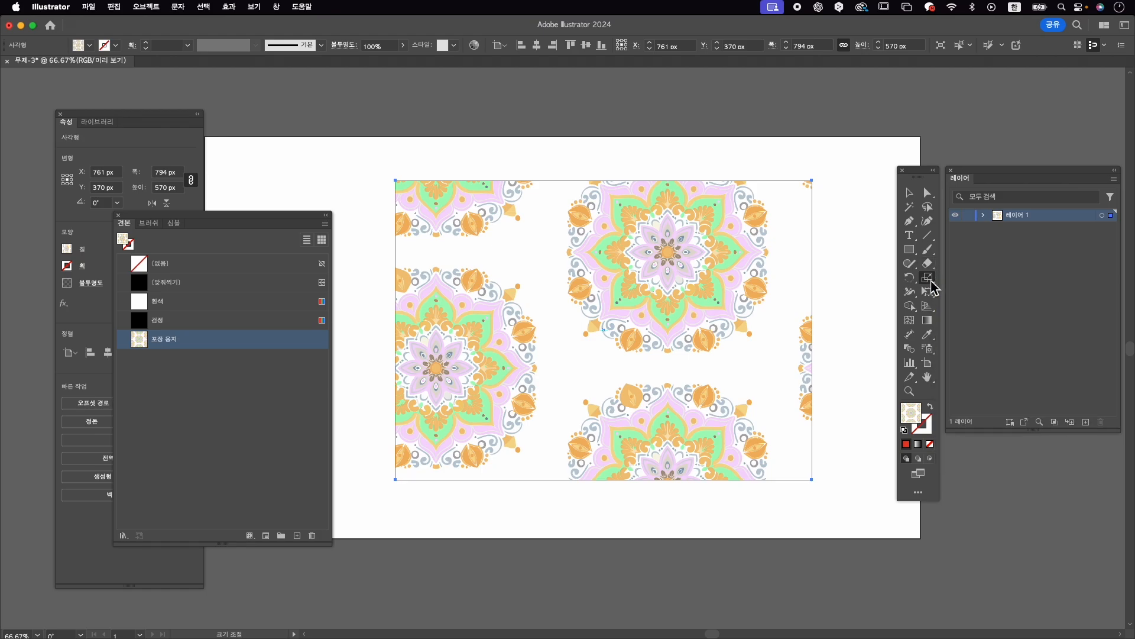
double_click(928, 281)
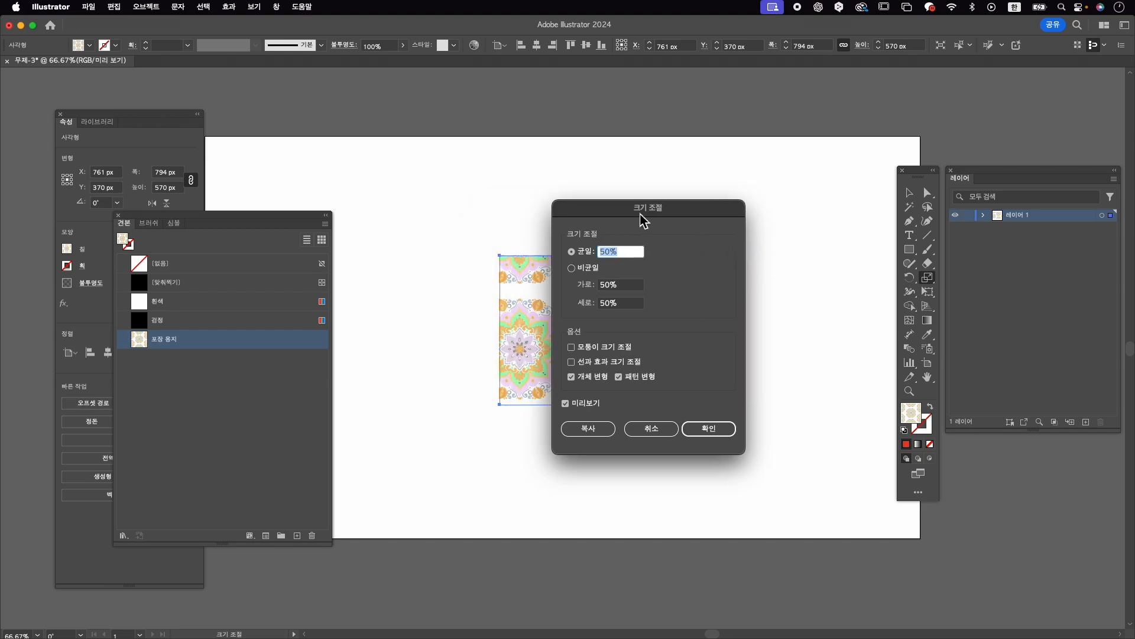
drag(644, 220, 792, 203)
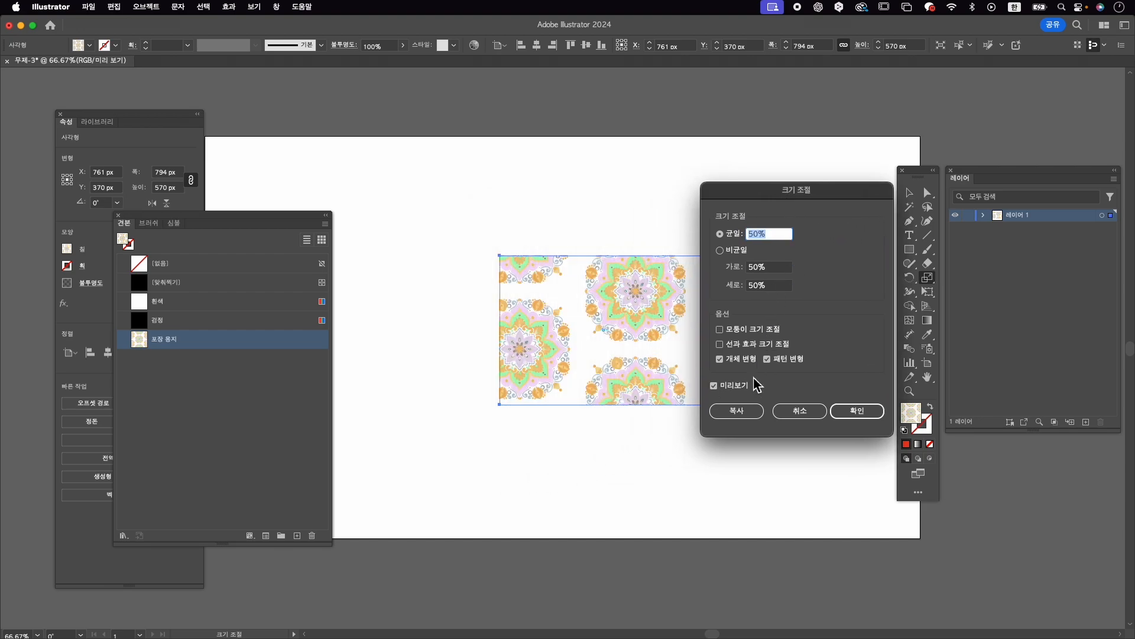
double_click(714, 385)
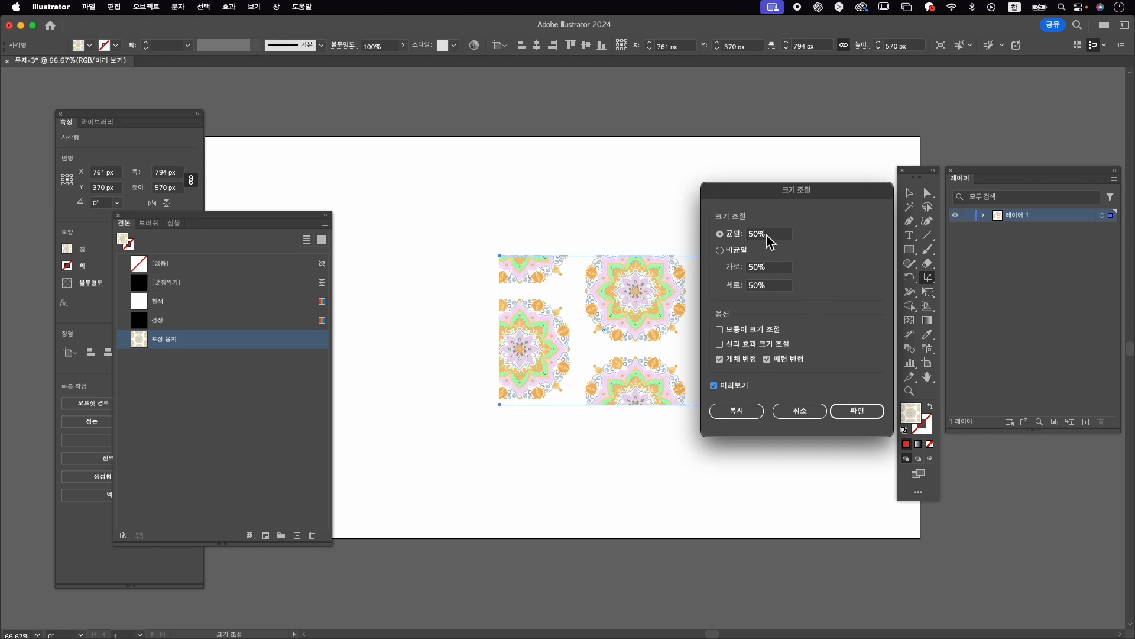
drag(772, 197, 790, 148)
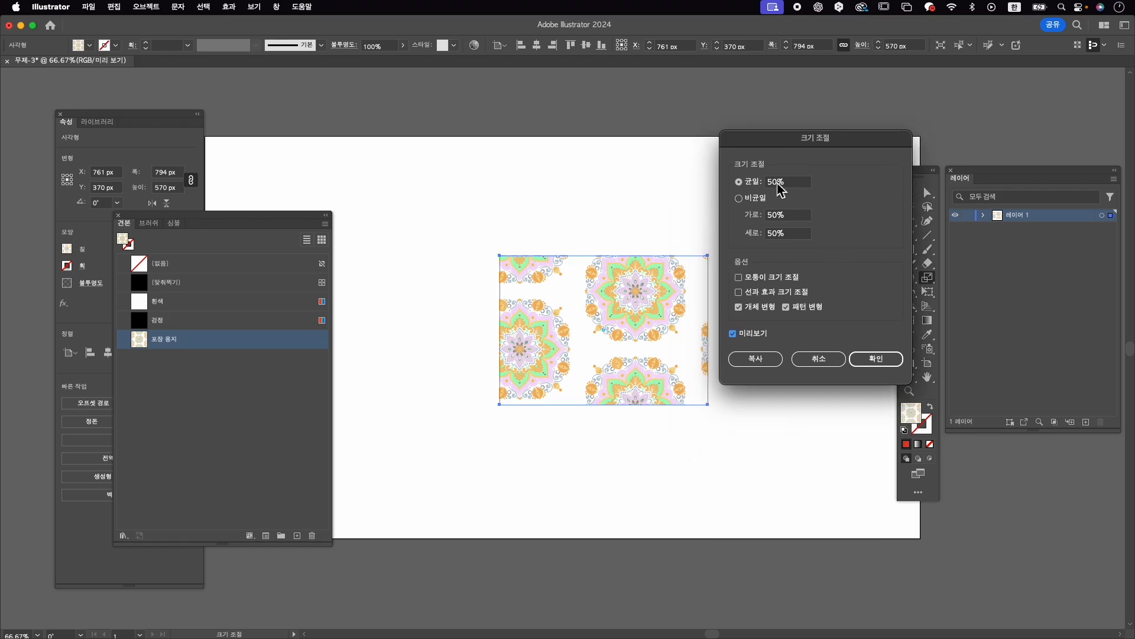
Scale only the rectangle's pattern uniformly to 30%, with object transform (개체 변형) off and pattern transform (패턴 변형) on
key(Down)
key(Down)
key(Down)
key(Down)
key(Down)
key(Down)
key(Down)
key(Down)
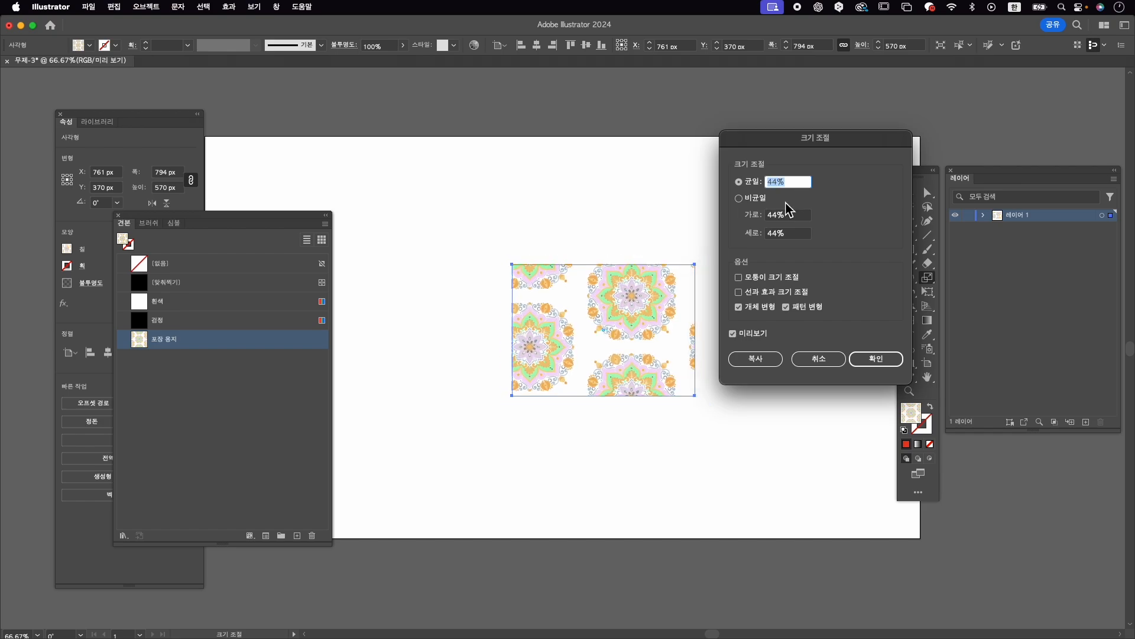
text(30)
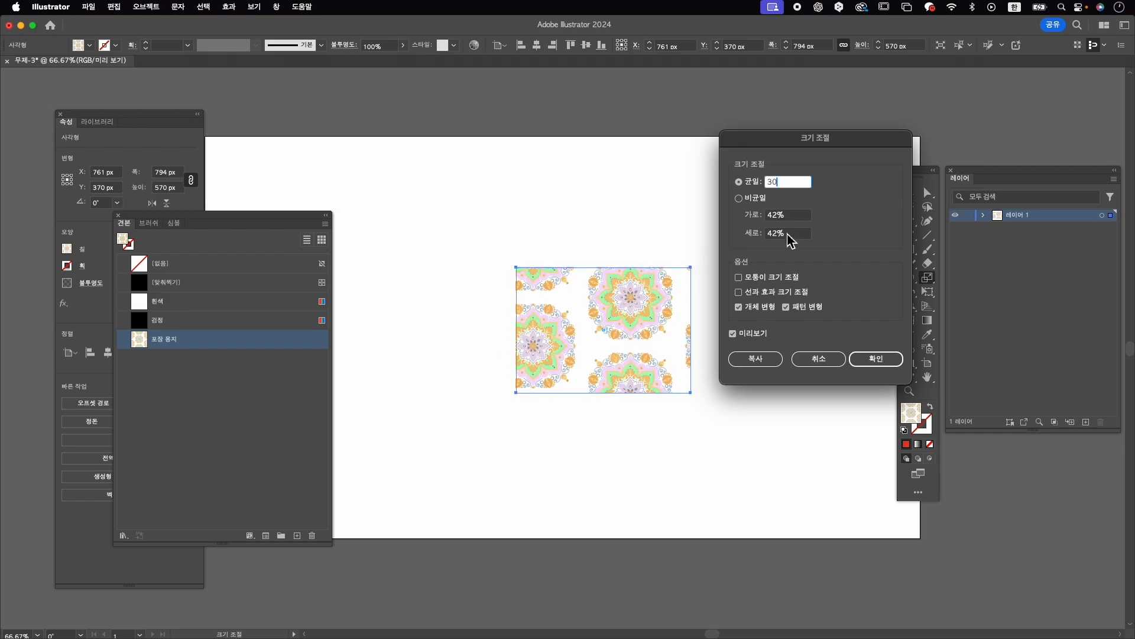
click(796, 216)
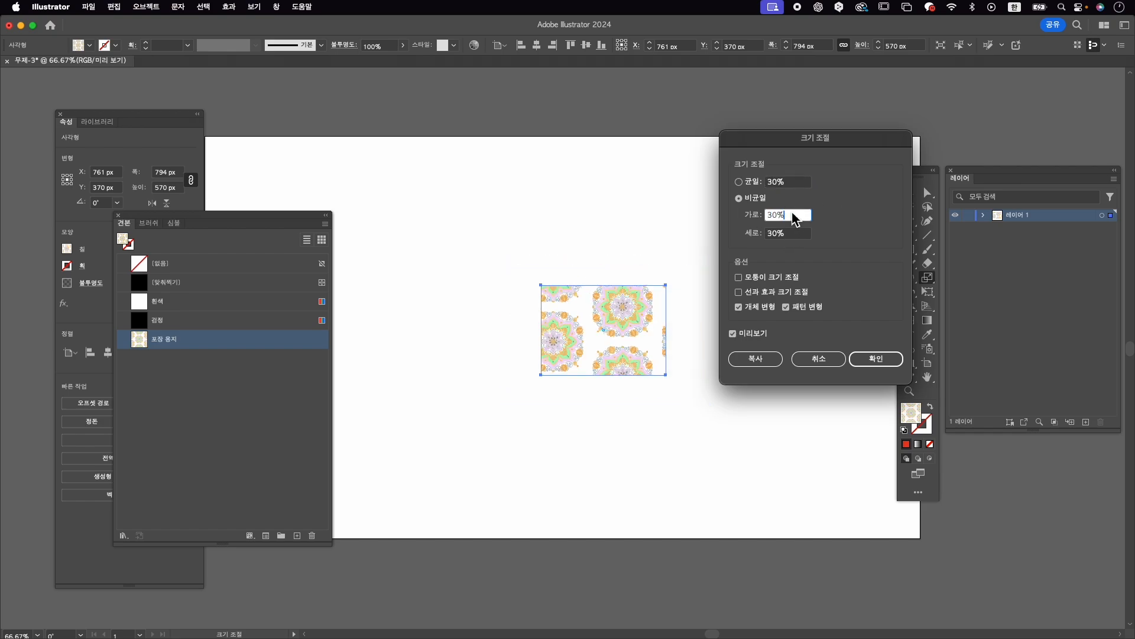
click(754, 182)
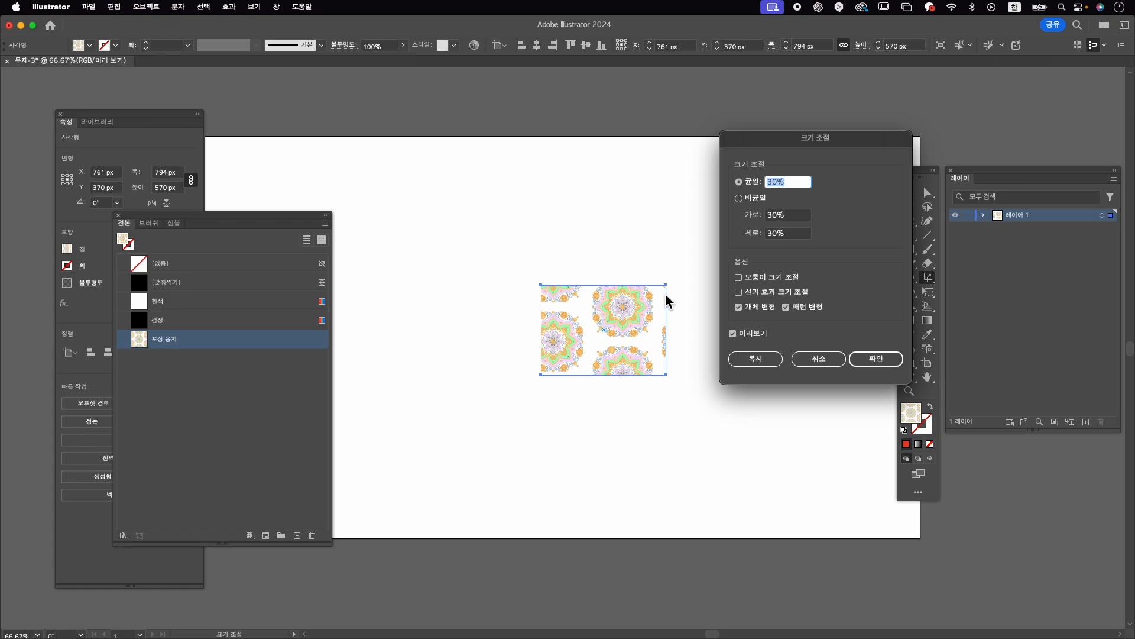
click(760, 307)
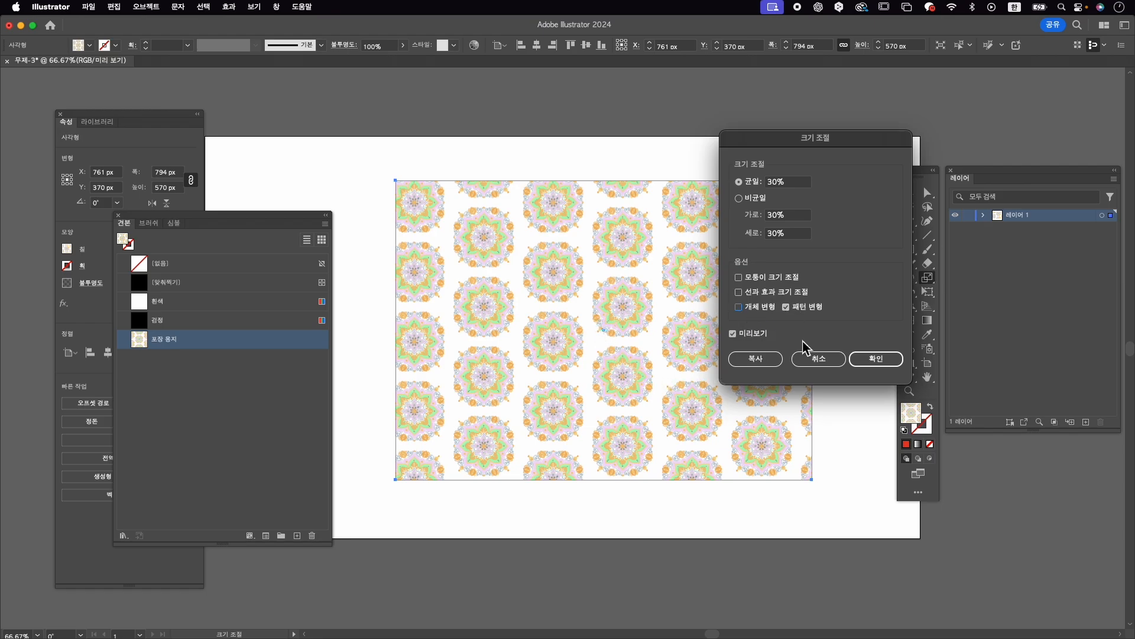
click(870, 362)
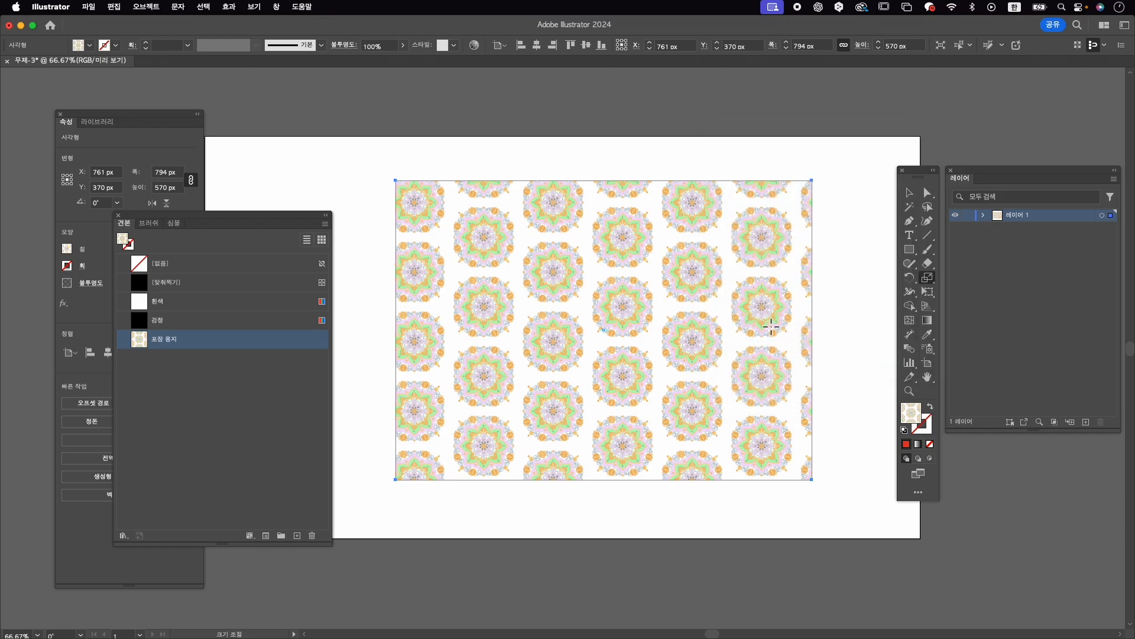
Shift the patterned rectangle slightly and delete it from the artboard
click(909, 193)
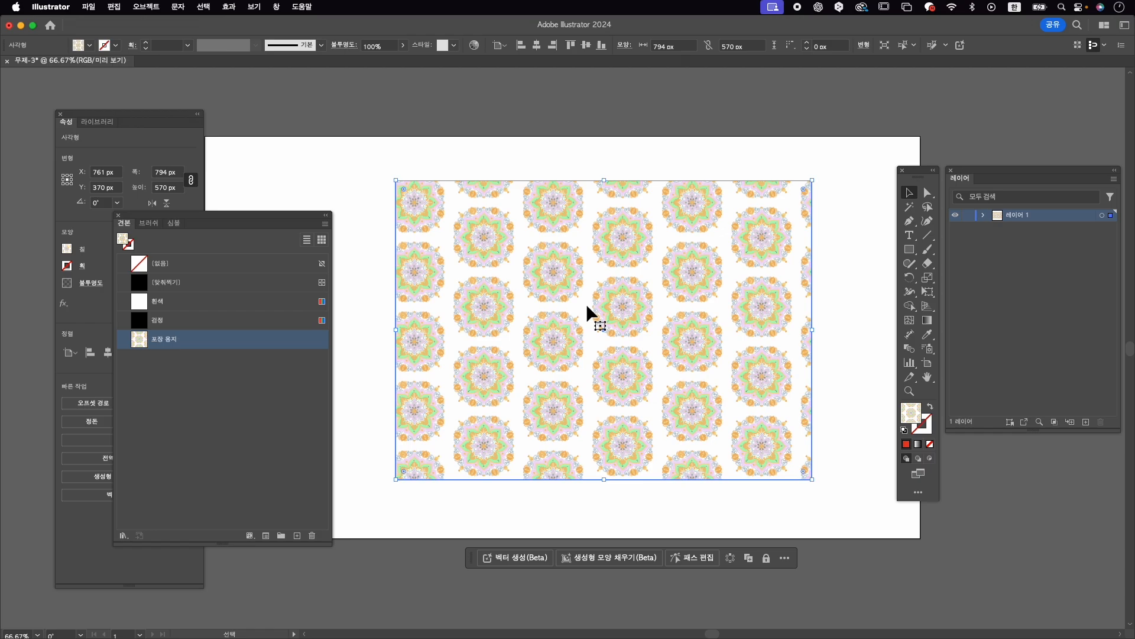
drag(651, 327, 619, 327)
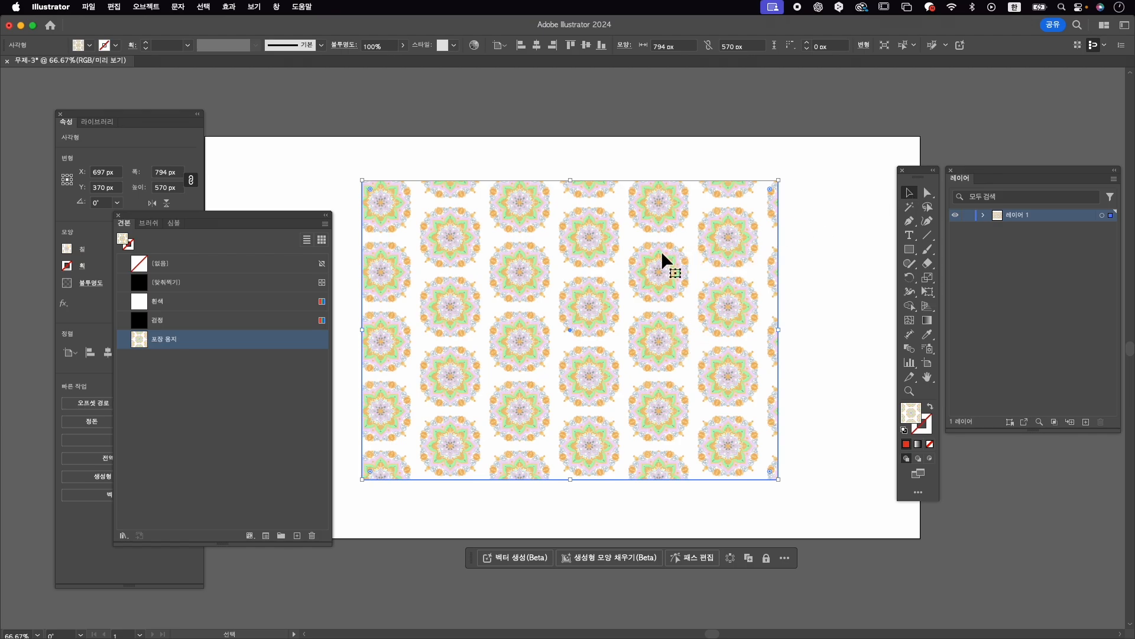
key(Delete)
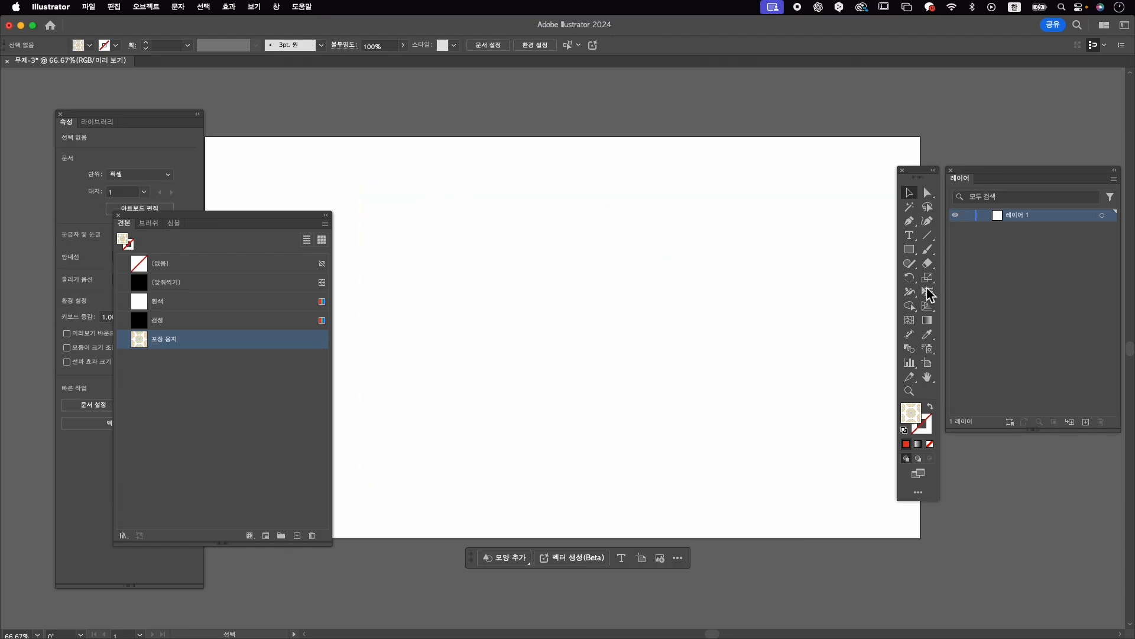
Draw a tall rectangle about 174 × 345 px on the empty artboard
right_click(910, 249)
click(964, 249)
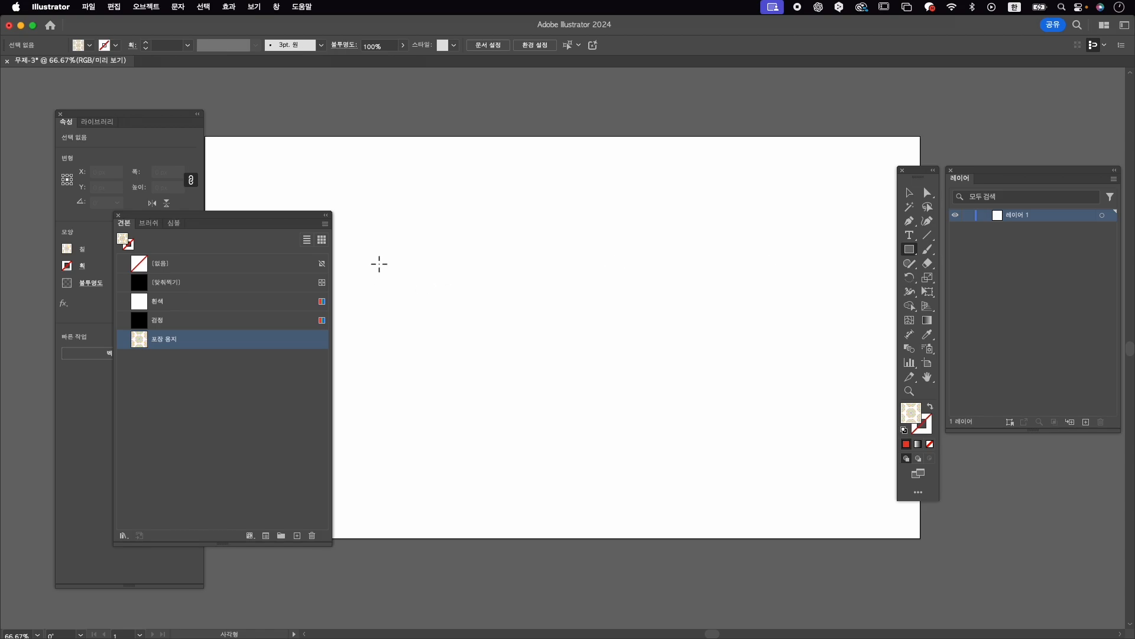
drag(372, 252, 467, 437)
key(v)
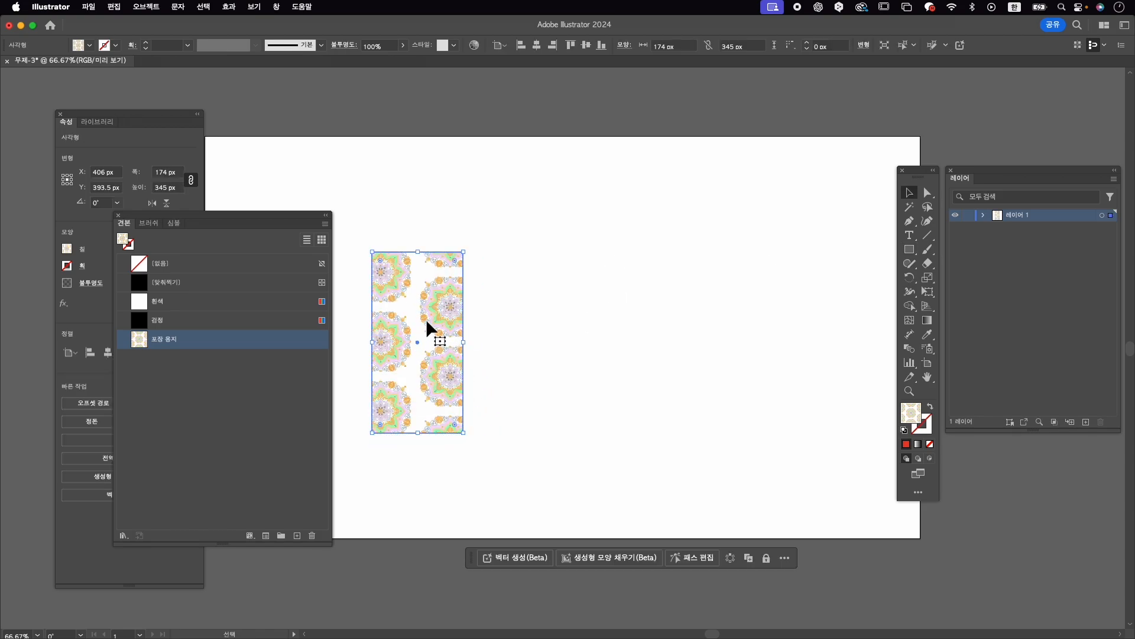
Duplicate the tall rectangle directly beside the original and give both the default white fill and black stroke
drag(426, 318, 511, 323)
mouse_move(610, 256)
mouse_down()
mouse_move(406, 378)
mouse_move(408, 399)
mouse_up()
key(d)
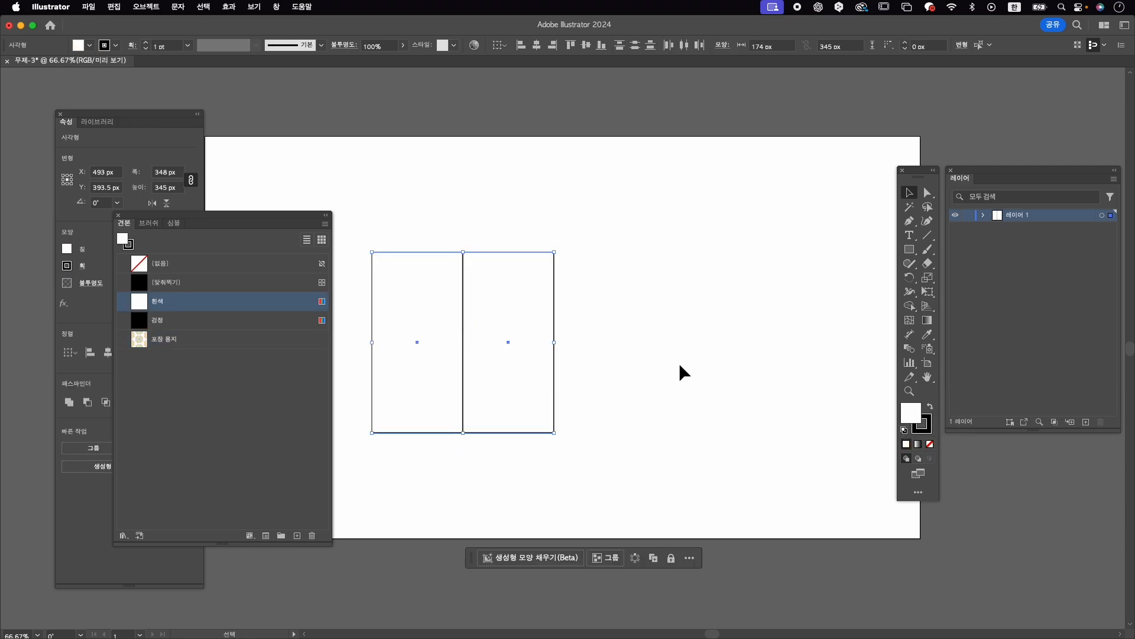
Complete a box layout with four adjoining panels and 78 px high flaps above and below the third panel
click(653, 307)
drag(524, 299, 626, 171)
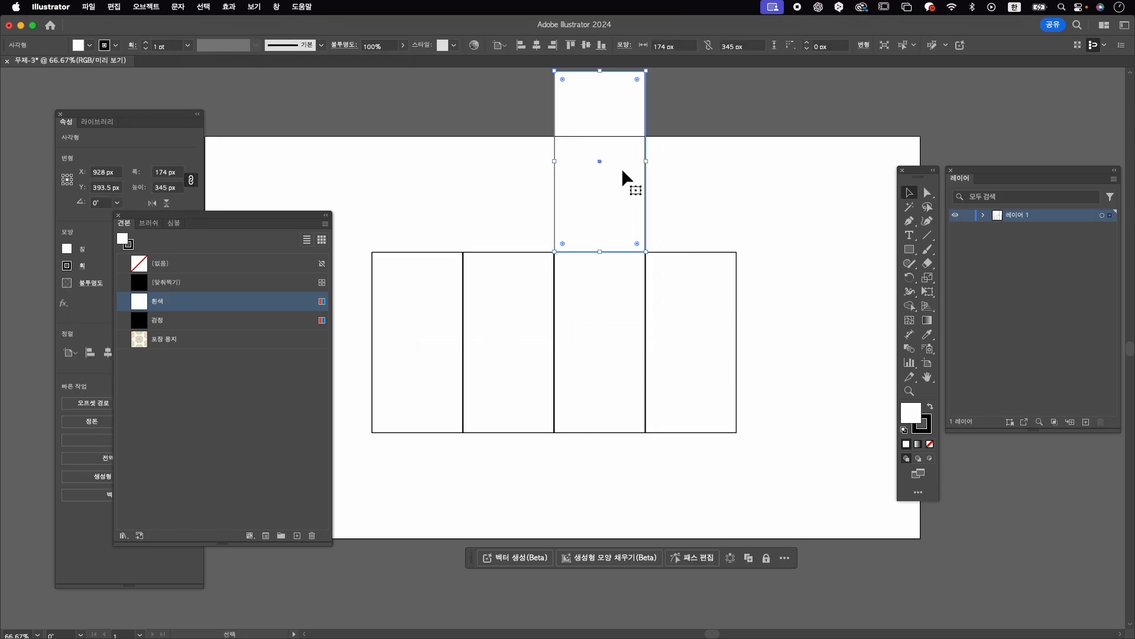
scroll(599, 141, up, 2)
drag(601, 119, 595, 260)
scroll(717, 312, down, 3)
drag(646, 213, 577, 435)
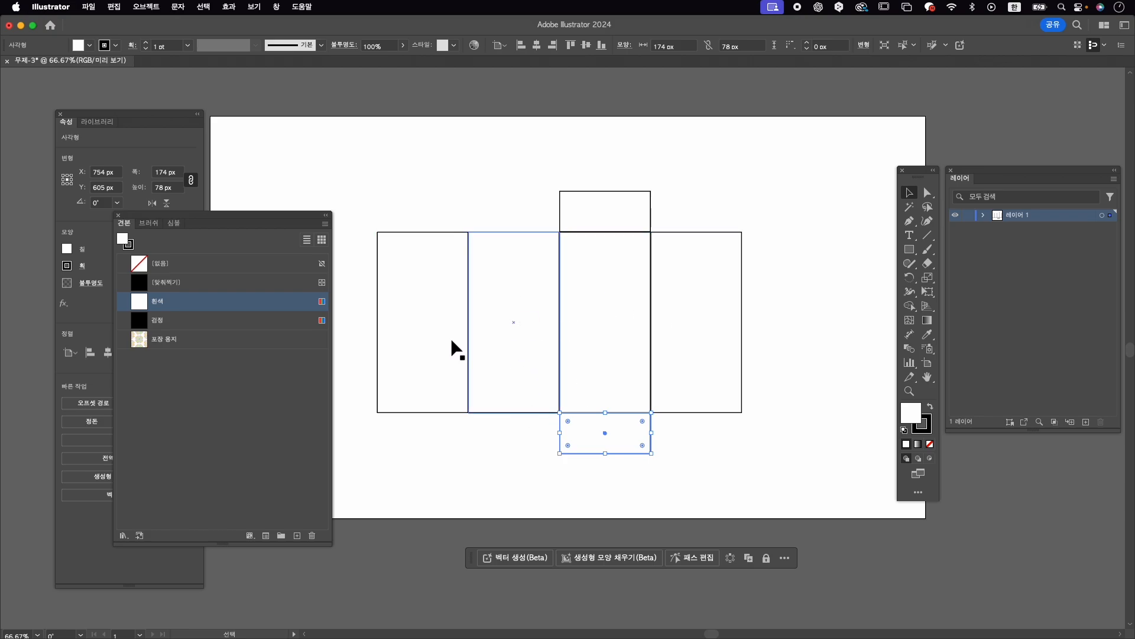
Fill the second panel with the 포장 용지 pattern and scale only its pattern uniformly to 20%, with object transform (개체 변형) off
click(491, 329)
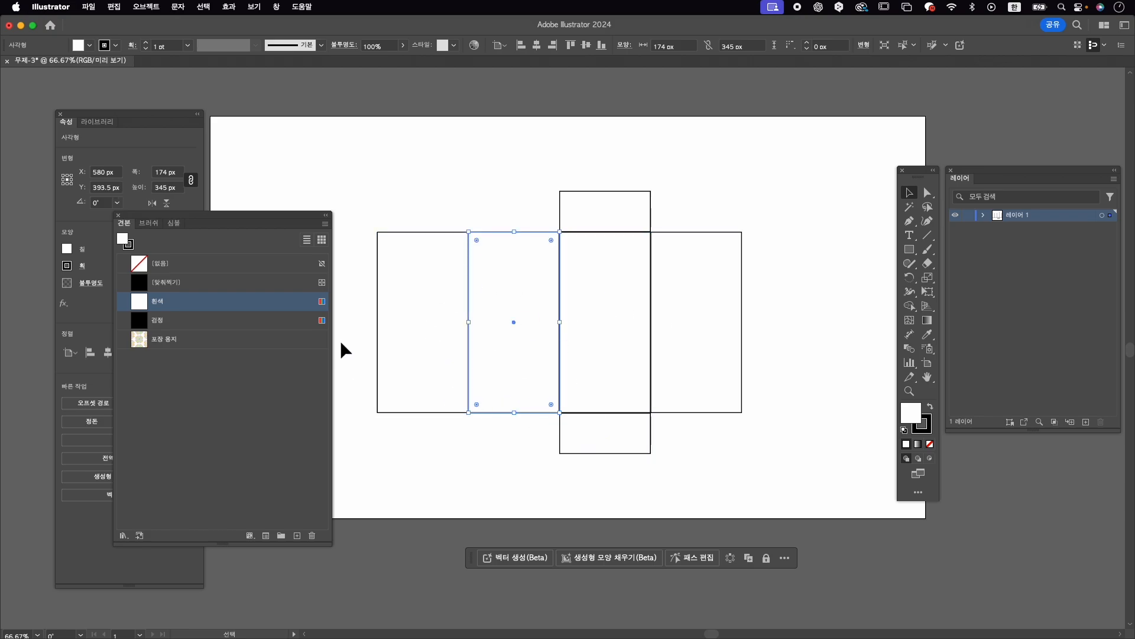
click(192, 349)
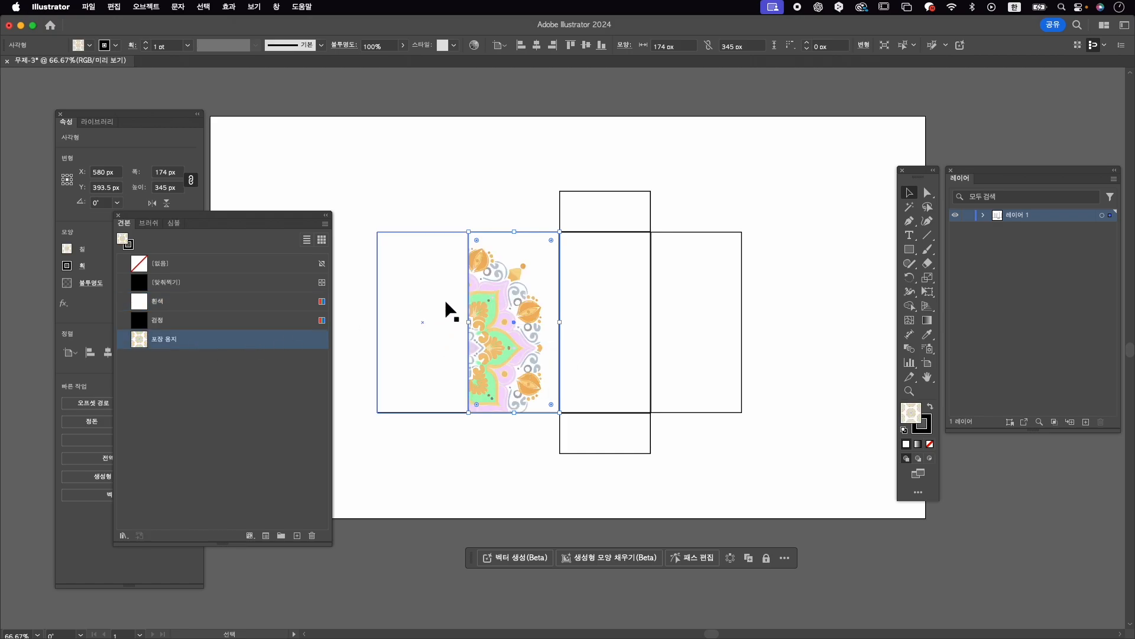
click(926, 280)
double_click(924, 283)
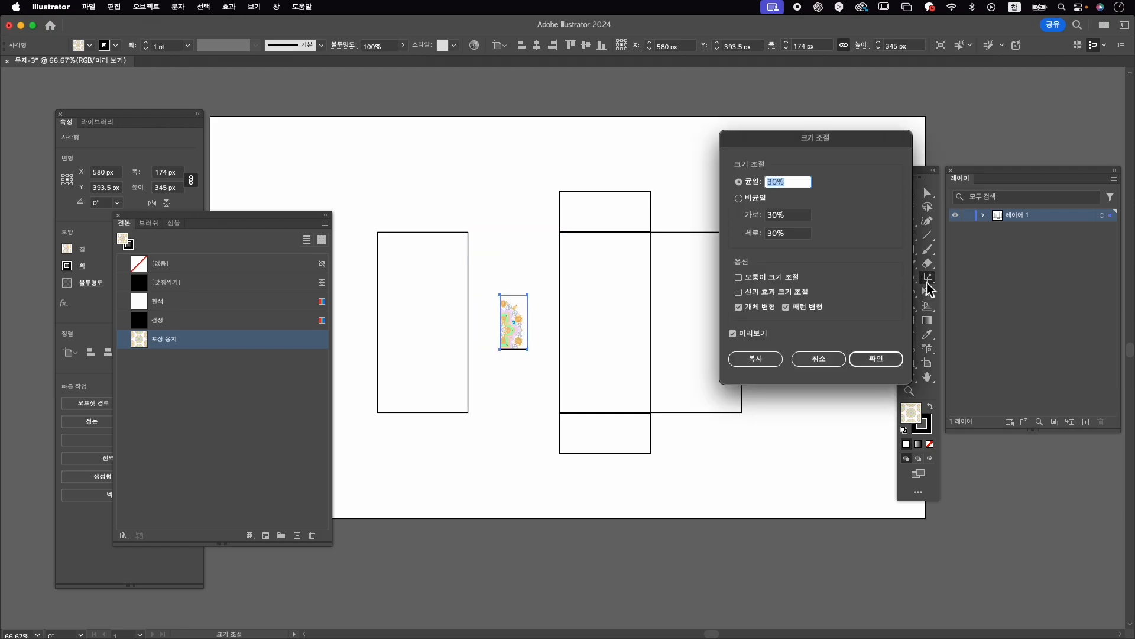
click(767, 307)
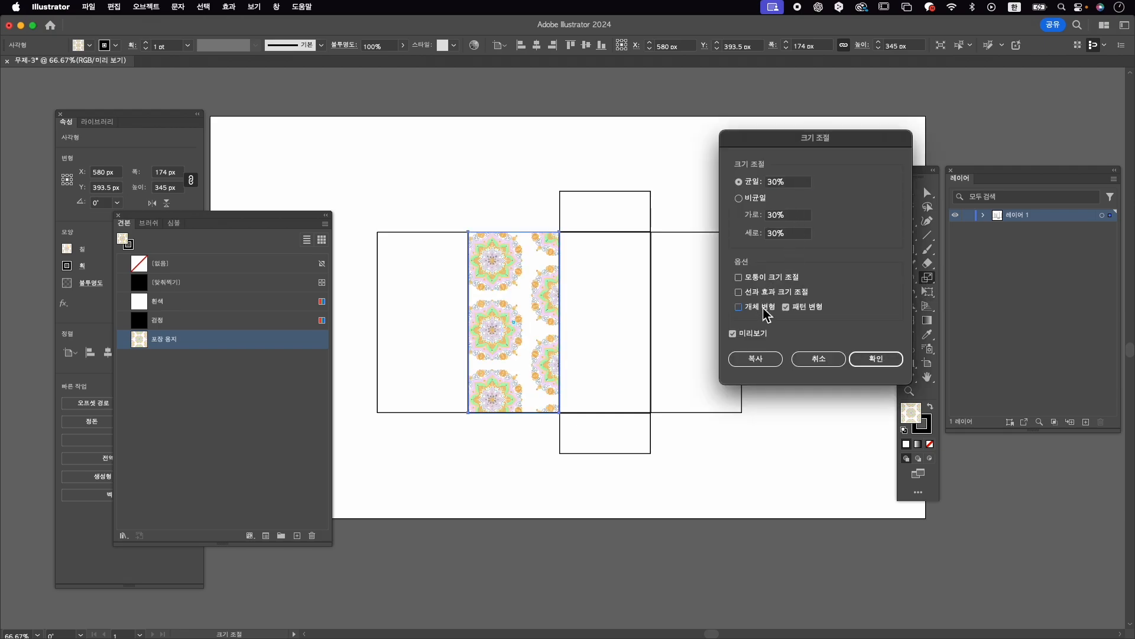
double_click(775, 181)
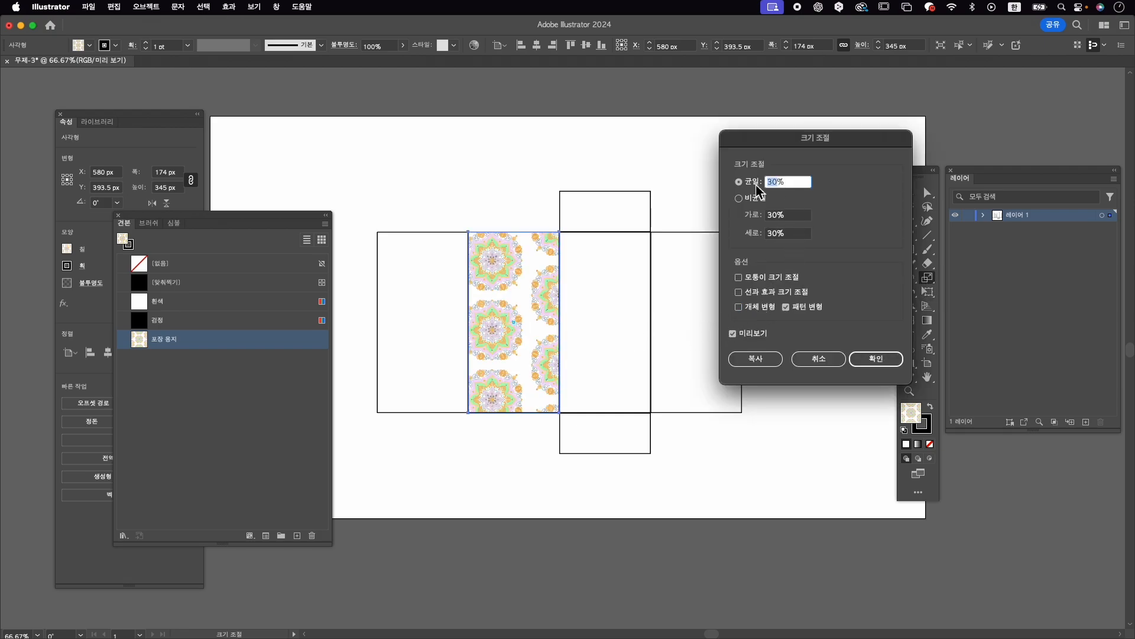
text(2)
key(Tab)
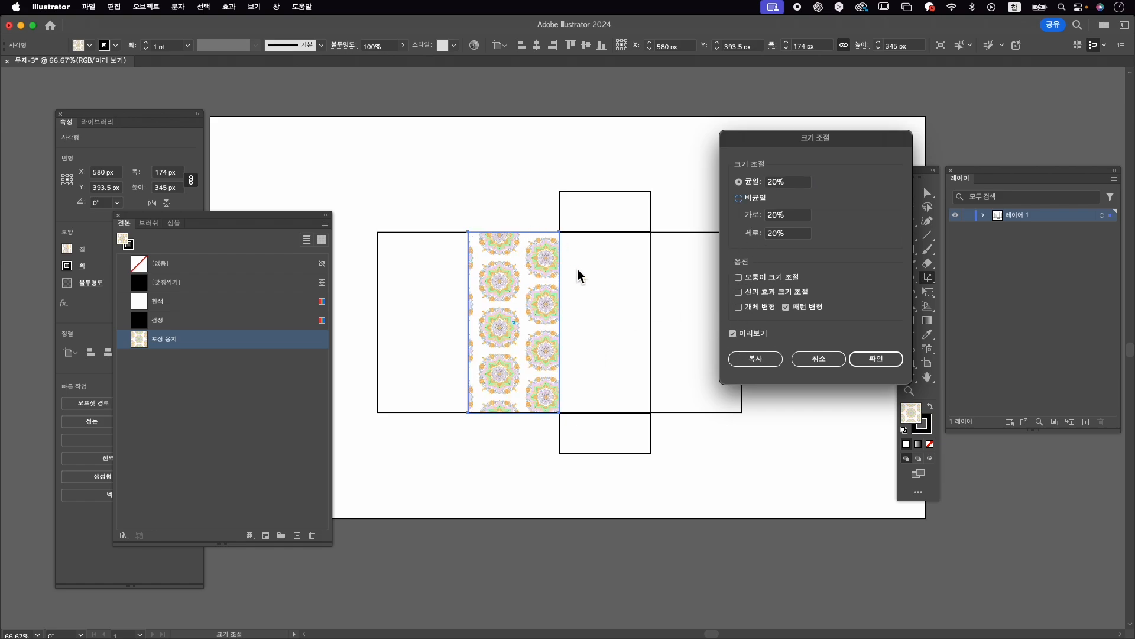
click(888, 361)
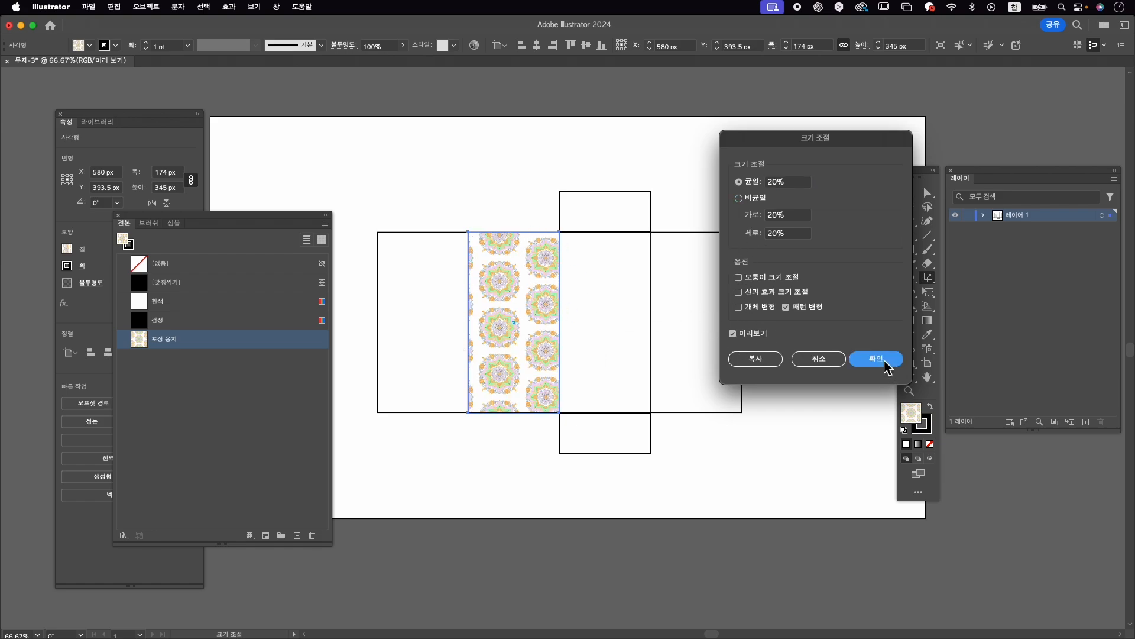
Select the entire box layout with all its panels and flaps
click(909, 192)
drag(408, 175, 780, 482)
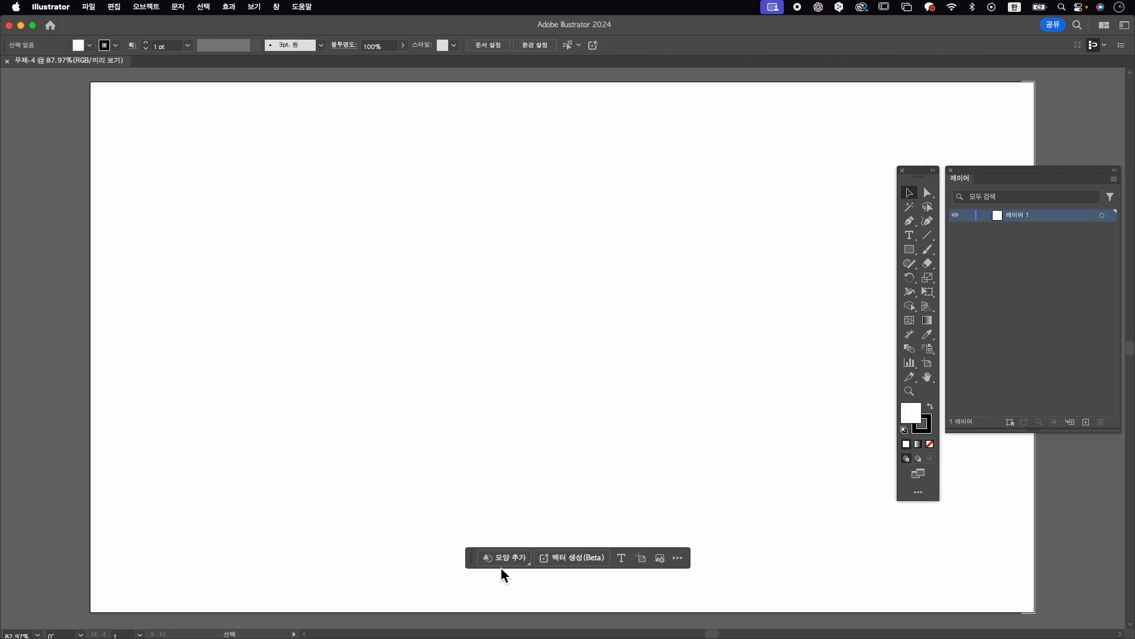
Draw a square of about 430 × 430 px in the middle of the blank artboard
click(503, 559)
click(524, 484)
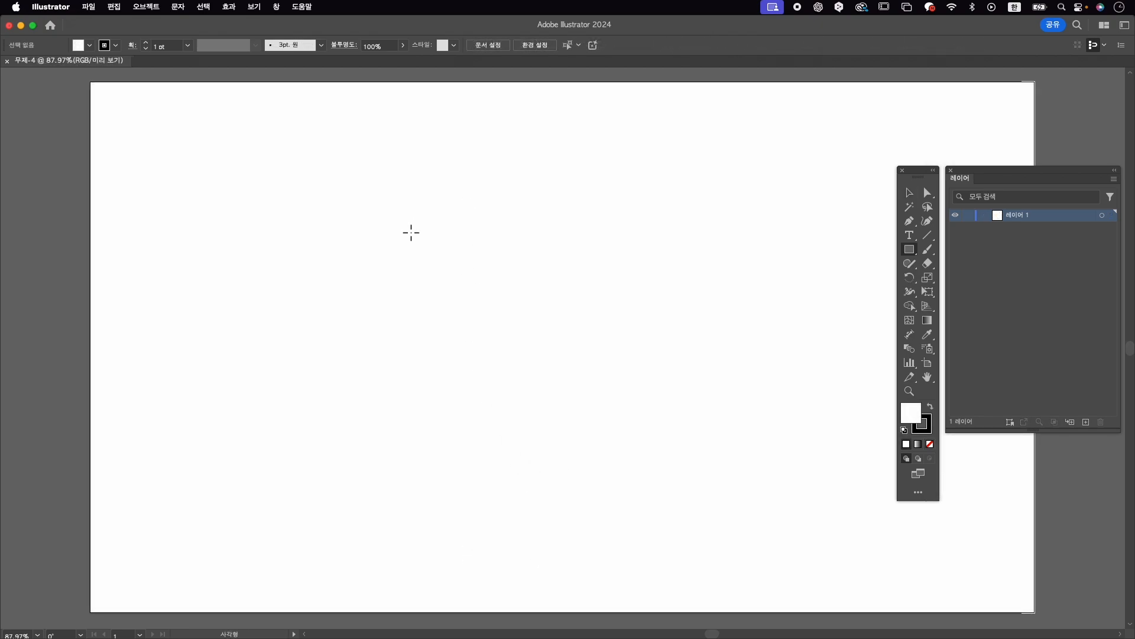
drag(410, 199, 710, 480)
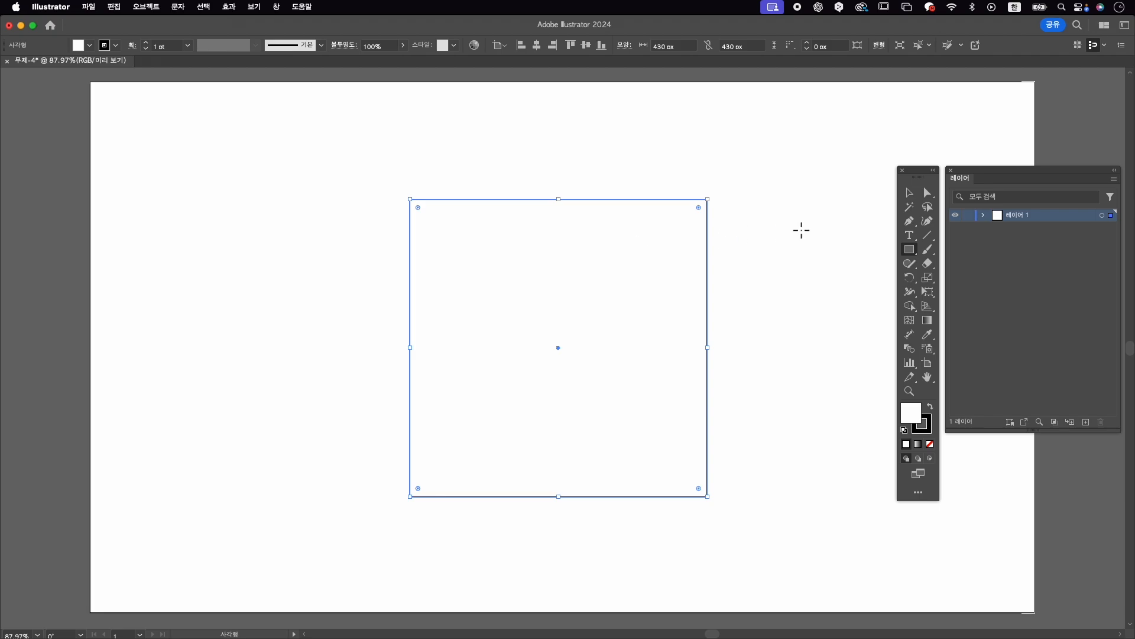
click(909, 193)
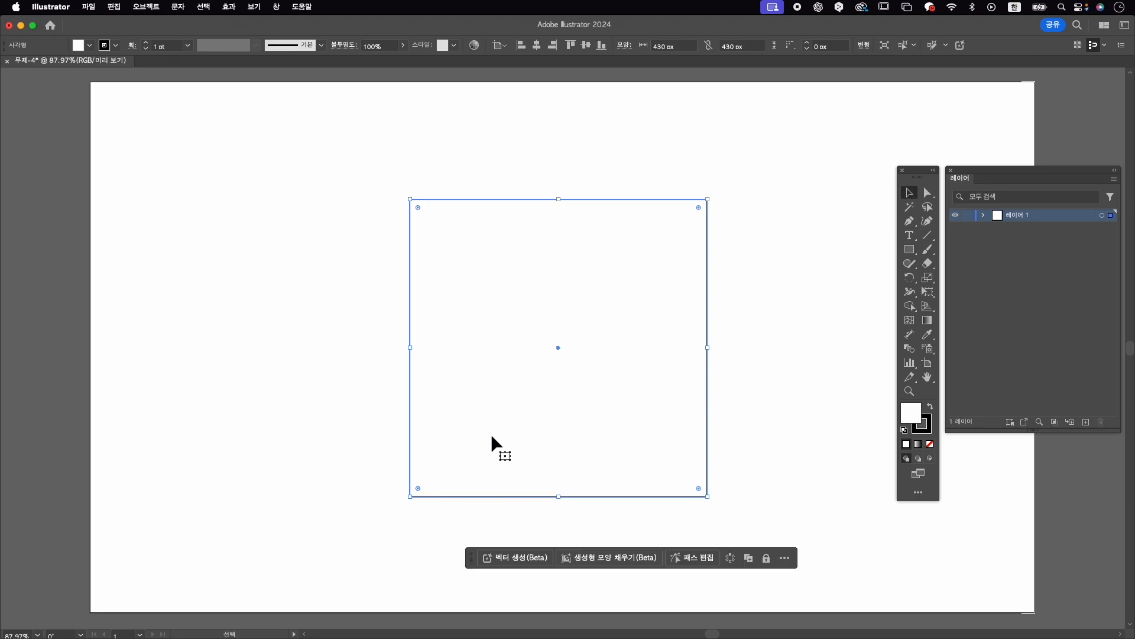
Generate vector artwork inside the square from the prompt 귀여운 다람쥐 and apply the third variation
click(621, 558)
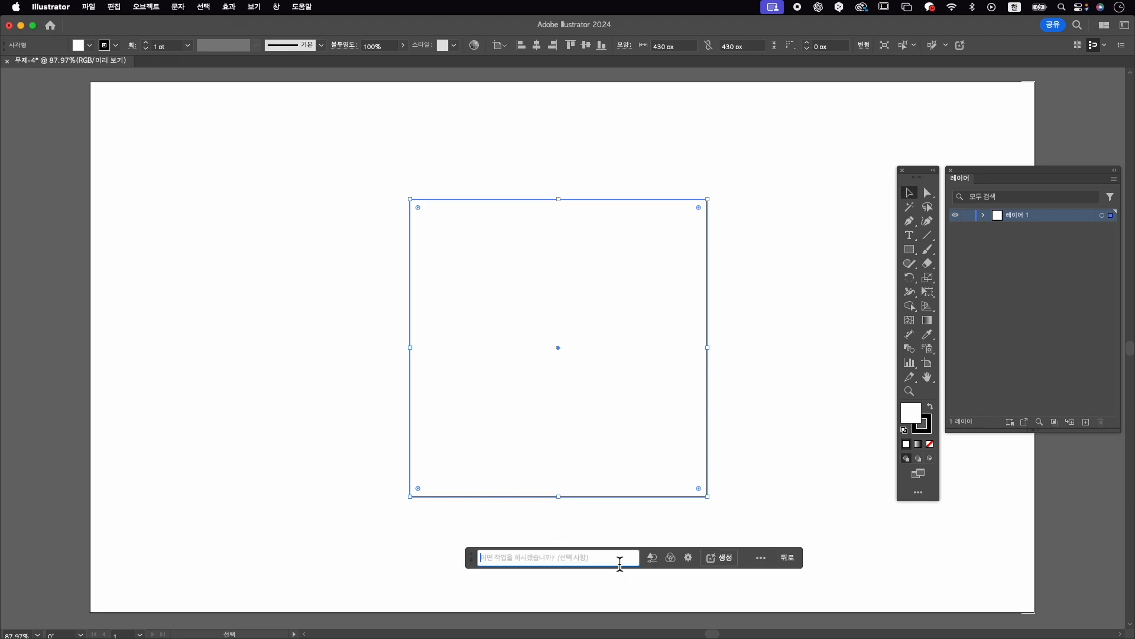
text(ㄱ)
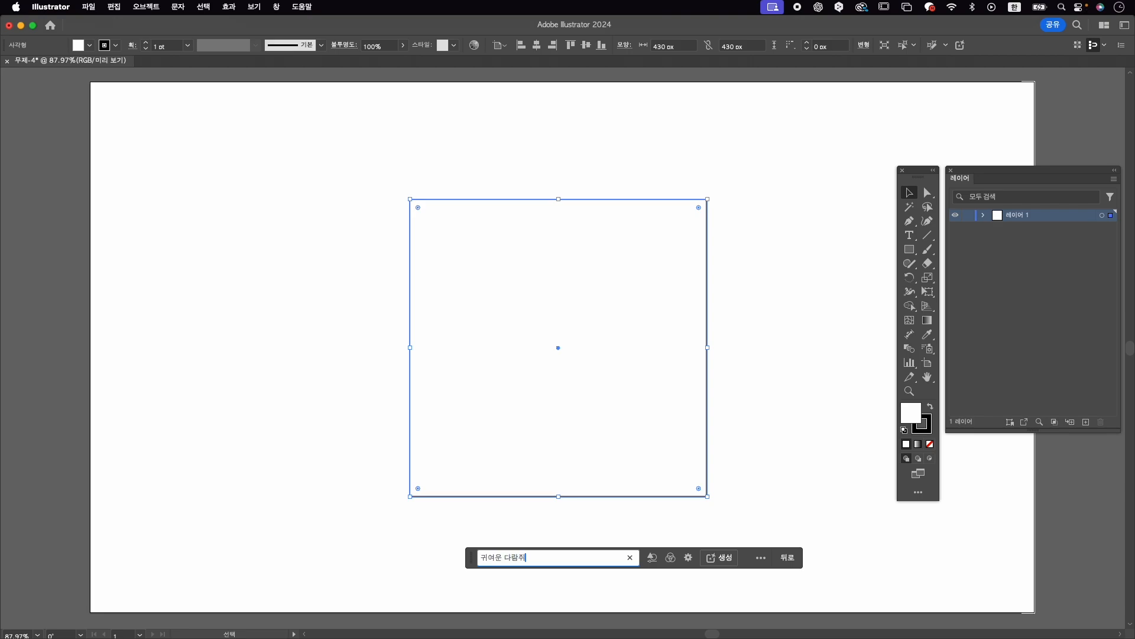
text(여운 다람쥐)
key(Return)
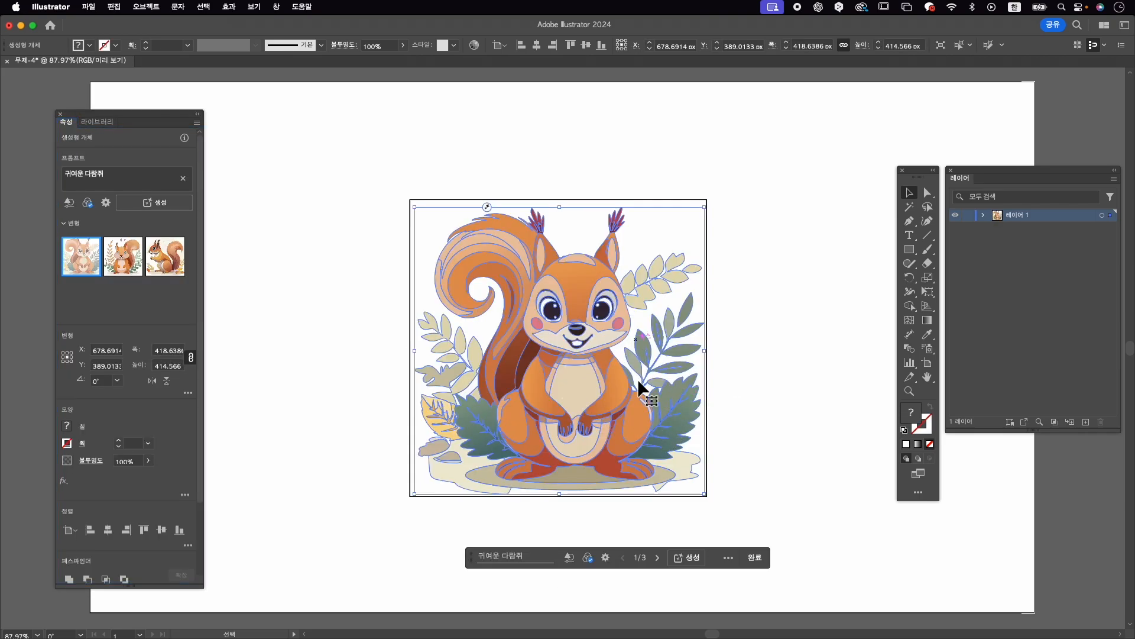
click(170, 260)
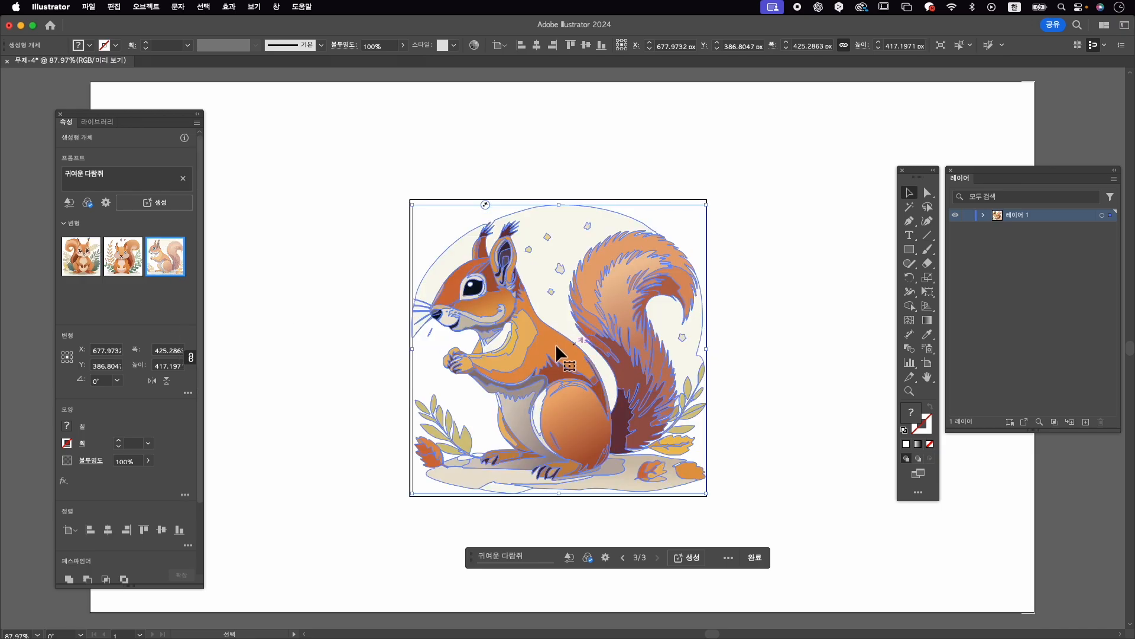
Make a pattern from the squirrel artwork and set its tile type to brick by column (열로 벽돌형)
click(146, 8)
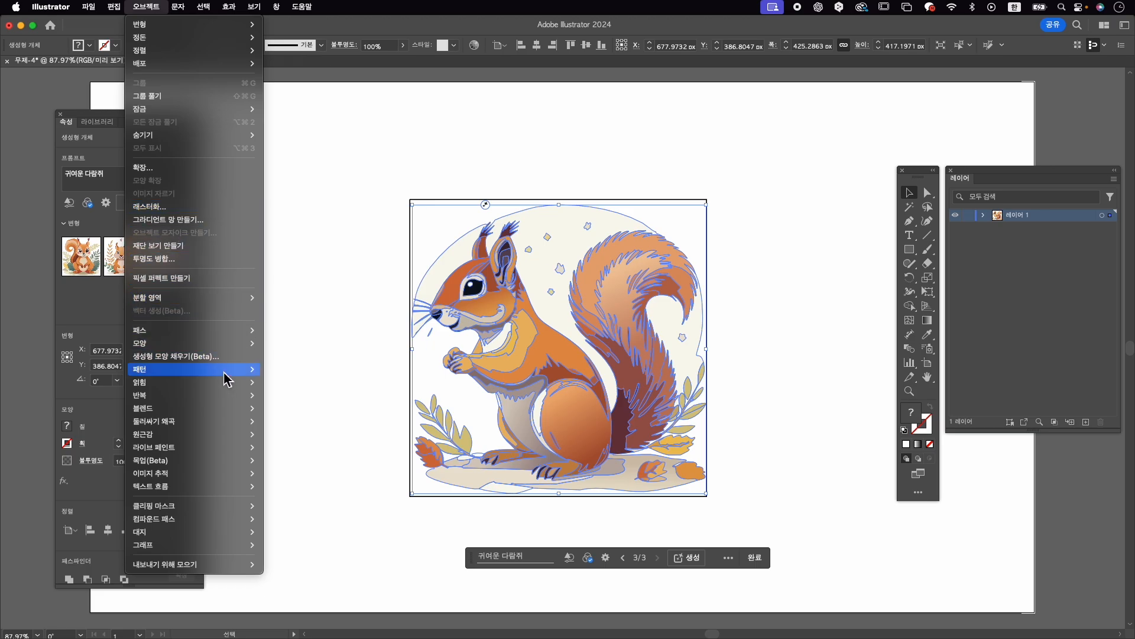
mouse_move(226, 373)
click(305, 371)
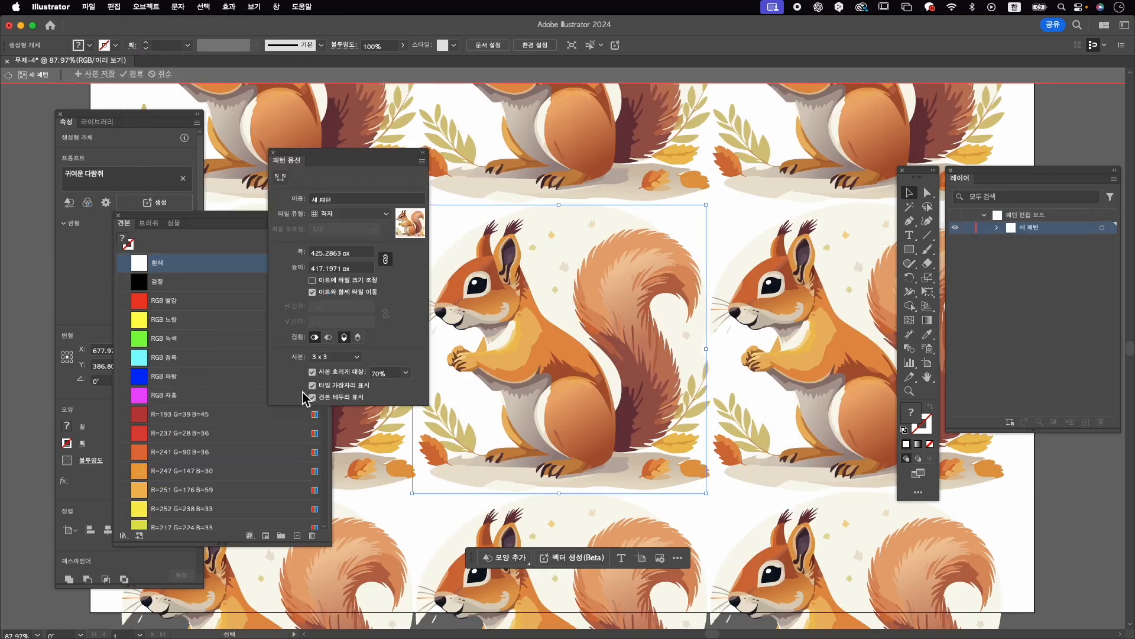
click(355, 214)
click(343, 242)
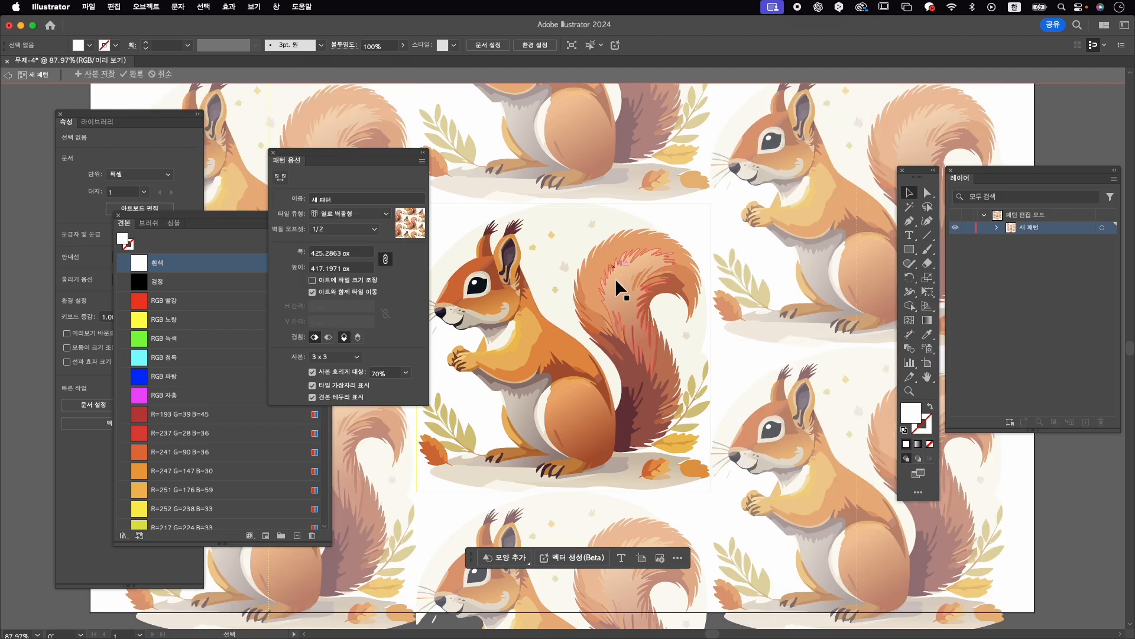
Enlarge the pattern tile around the squirrel freehand to about 495 × 467 px
click(287, 182)
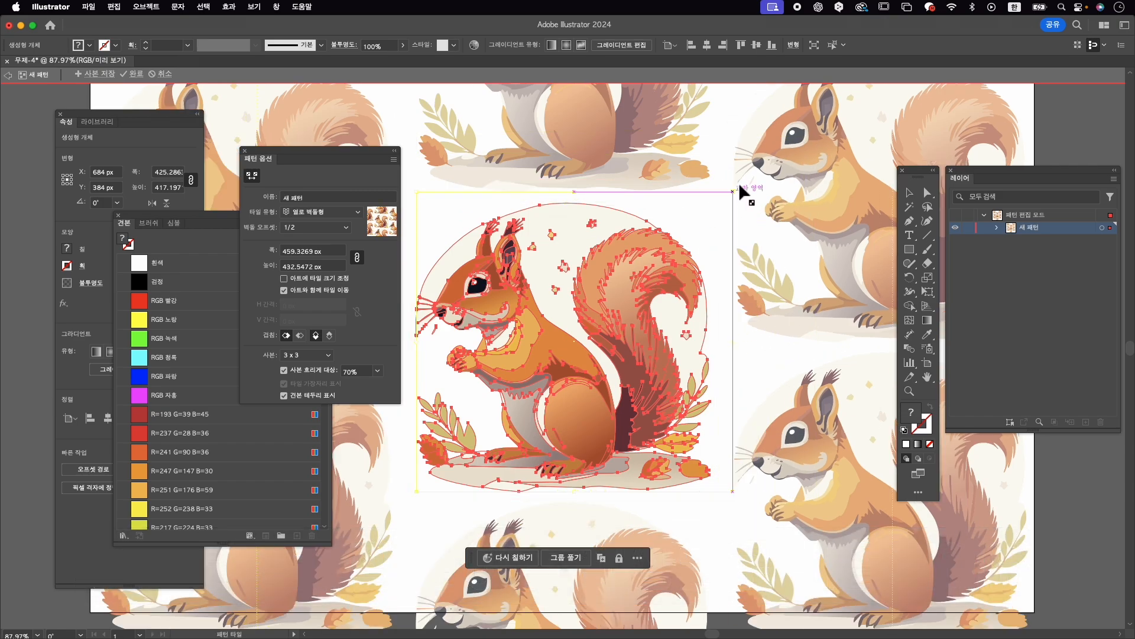
drag(739, 189, 773, 156)
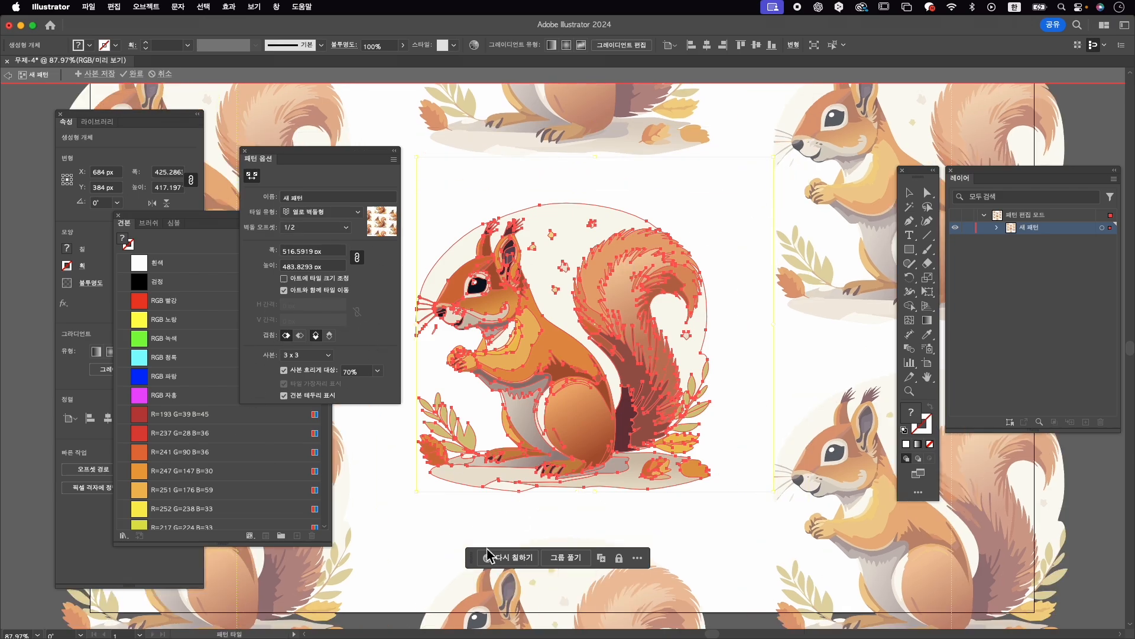
drag(418, 492, 364, 549)
drag(773, 157, 728, 197)
drag(363, 549, 386, 521)
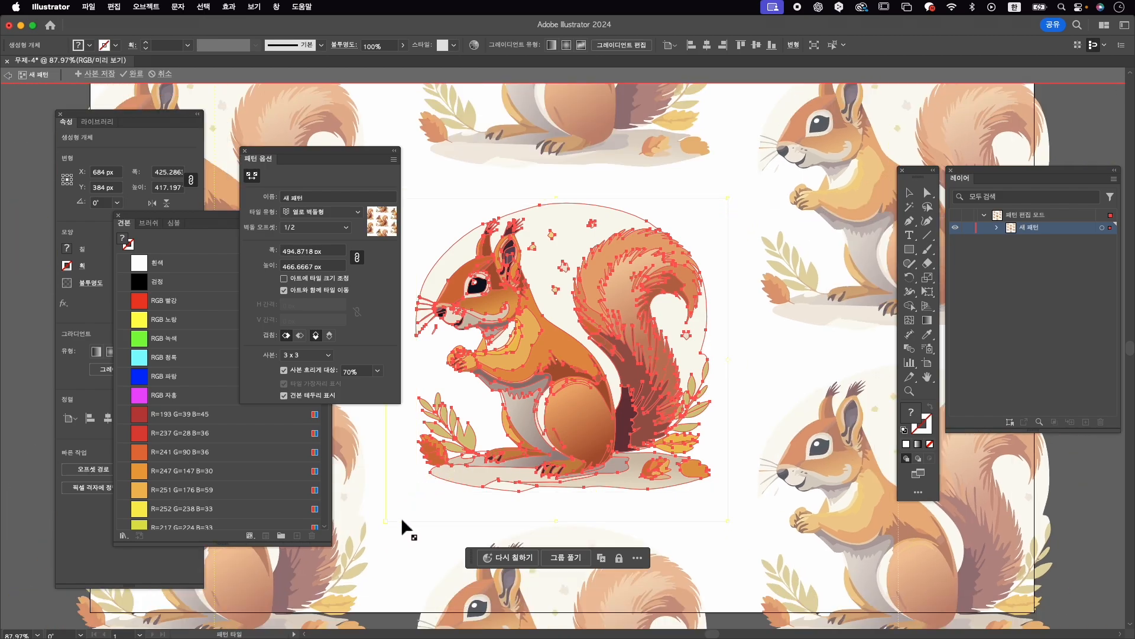
Change the tile type to hex by column (열로 육각형), widen the tile to about 678 × 468 px, and save the pattern
click(334, 211)
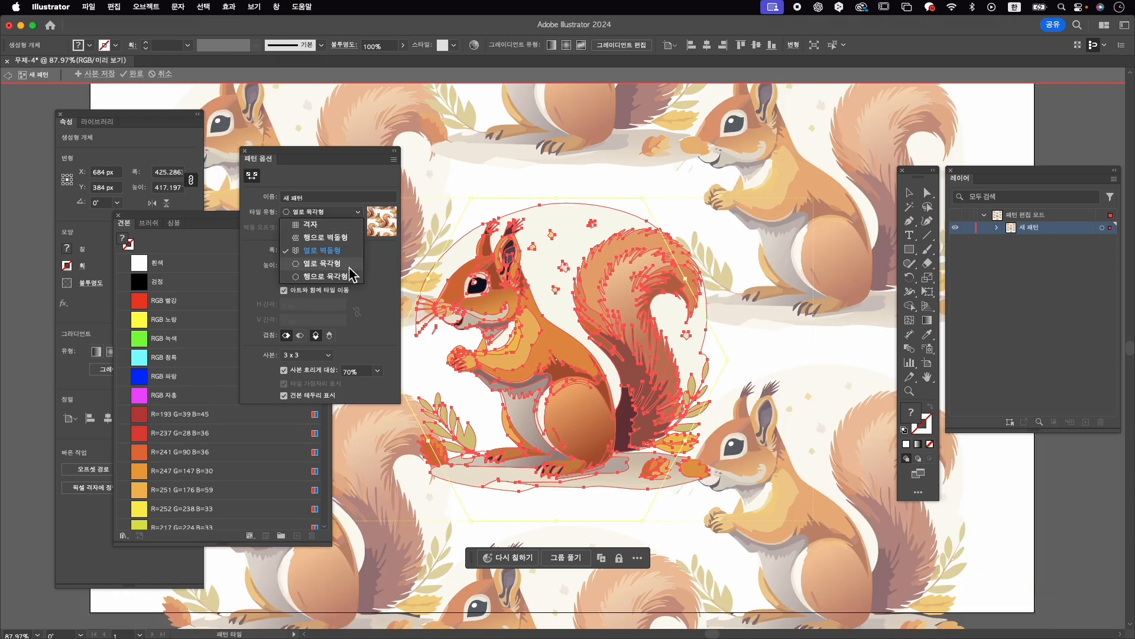
click(348, 264)
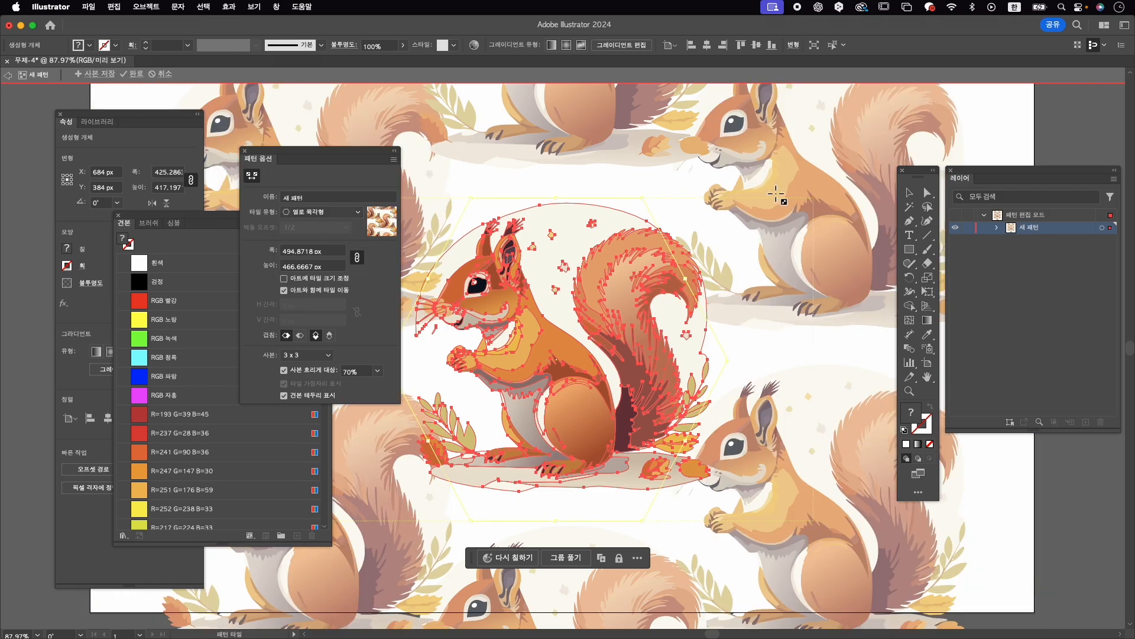
drag(642, 197, 701, 191)
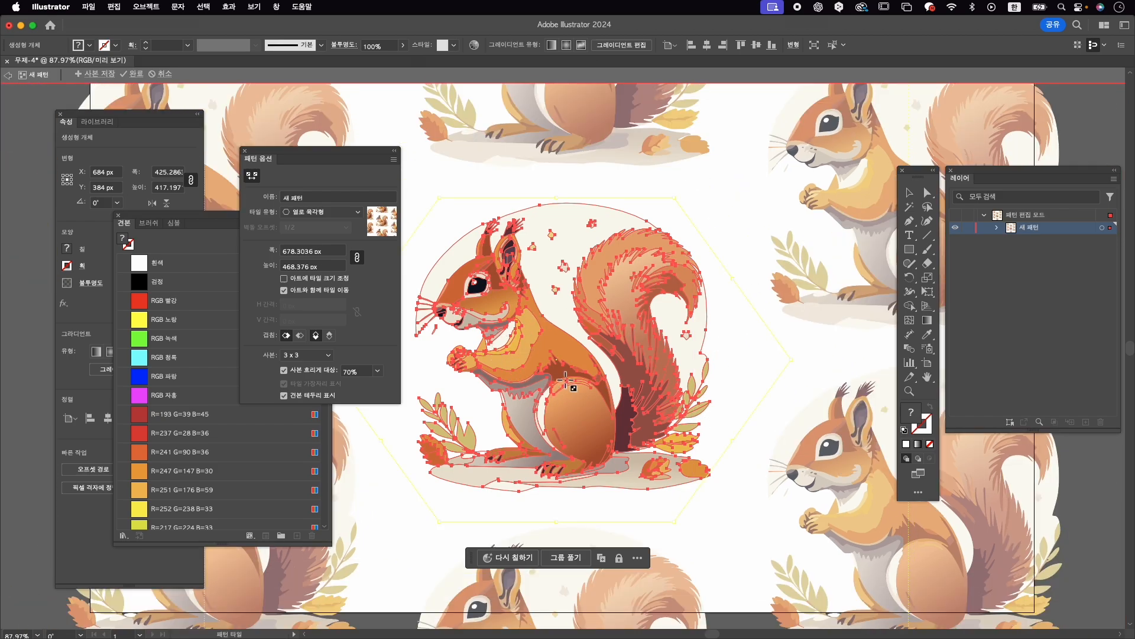
click(255, 179)
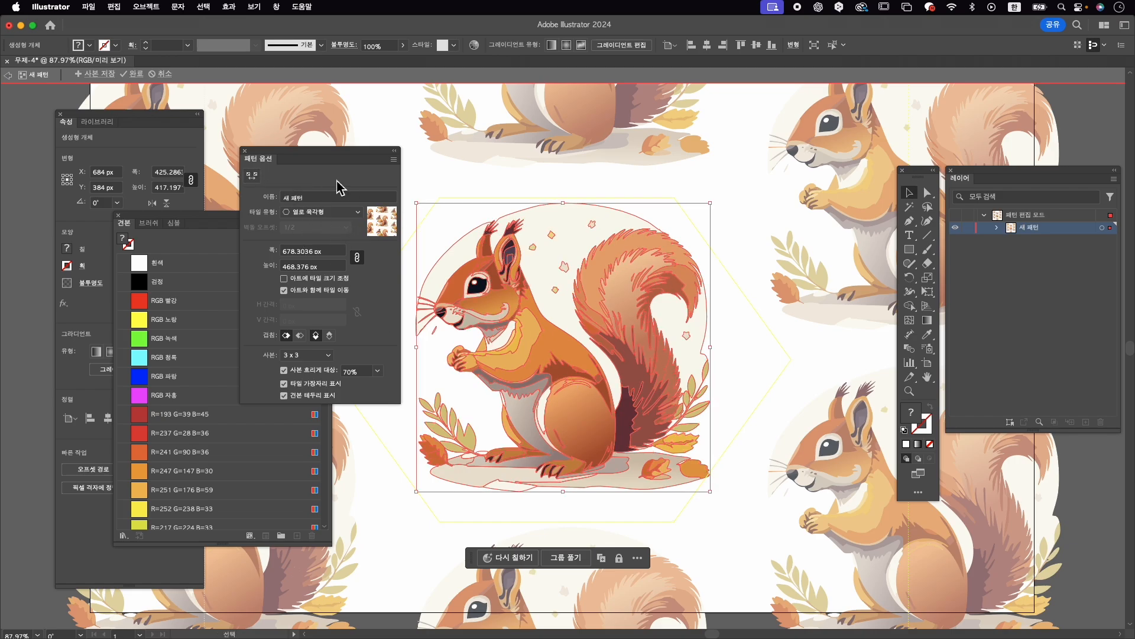
click(134, 74)
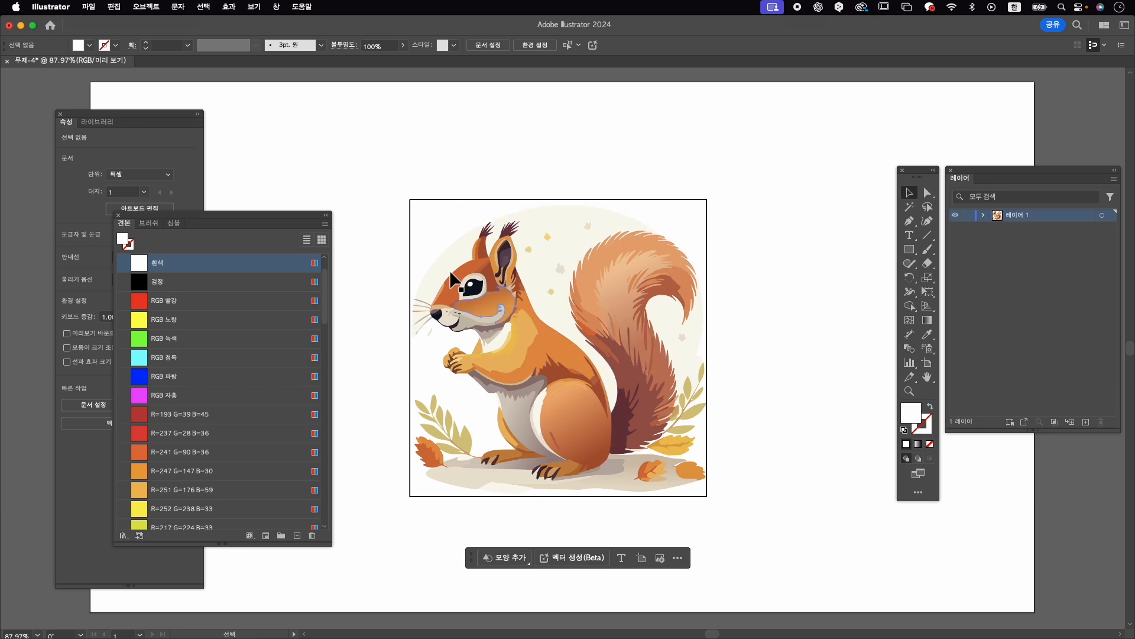
Delete the squirrel artwork and its square frame from the artboard
drag(404, 154, 710, 463)
key(Delete)
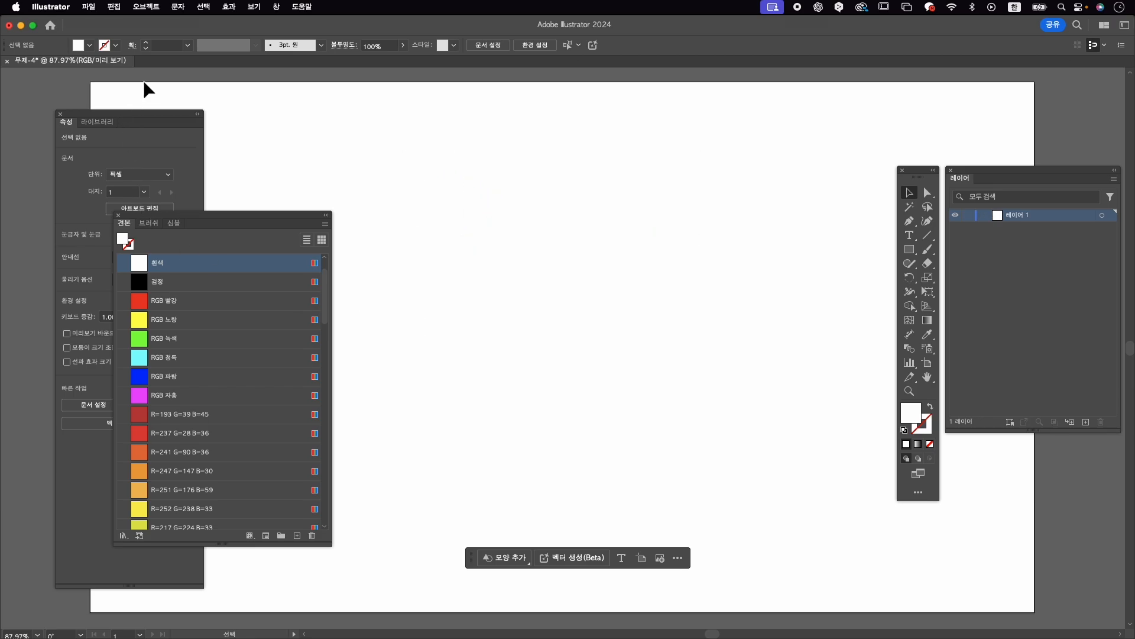
Generate pattern variations with 패턴 생성(Beta) from the prompt "귀여운 토끼"
click(146, 7)
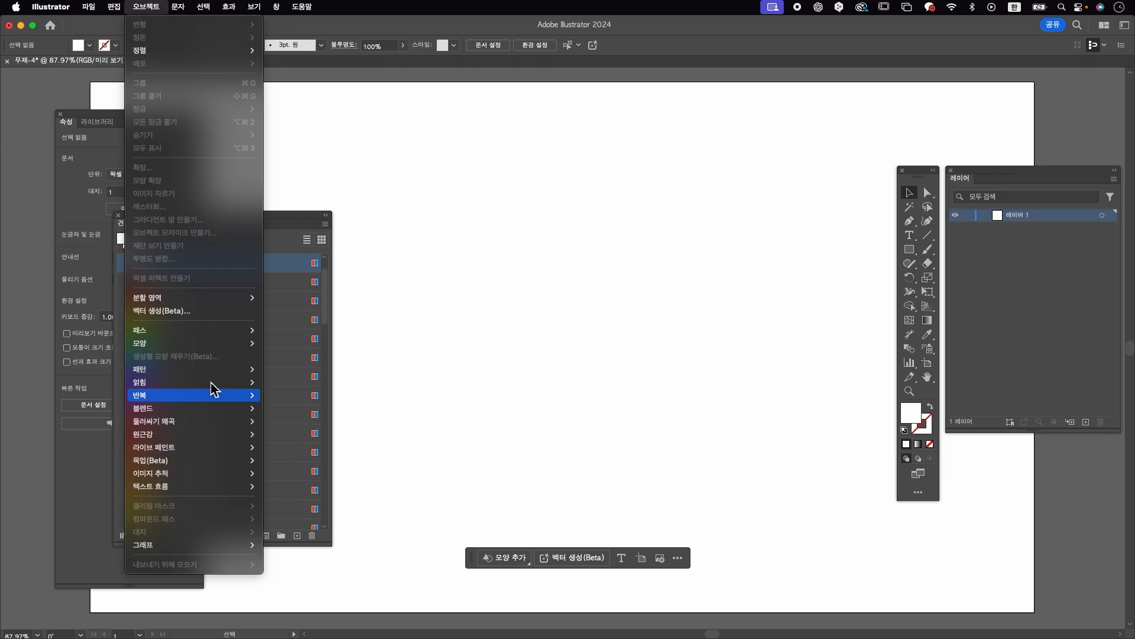
mouse_move(218, 371)
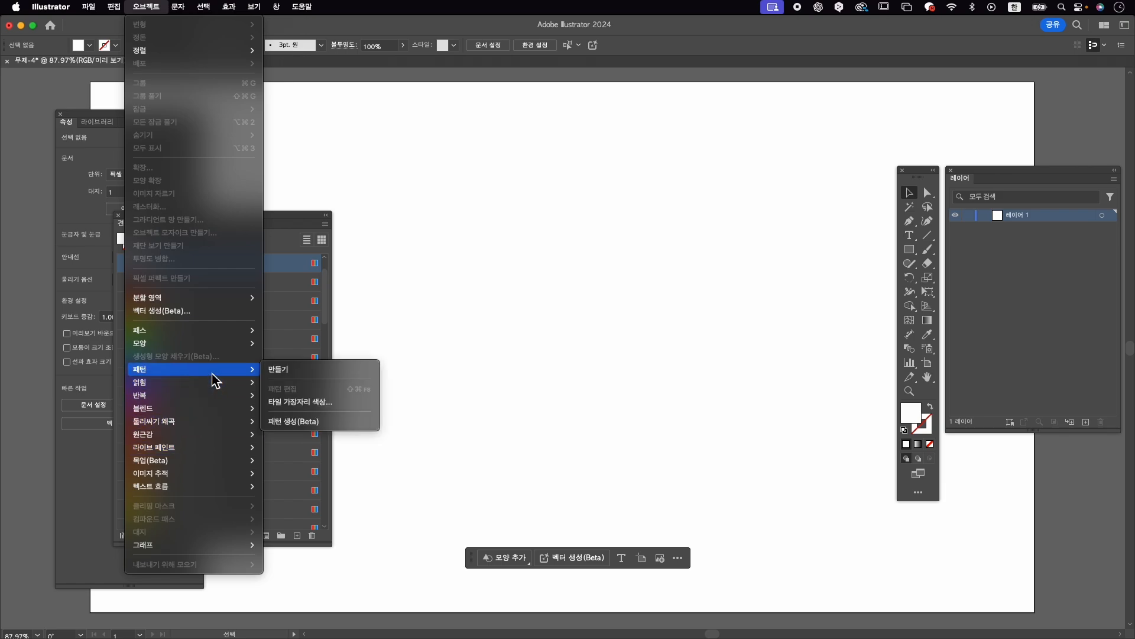
click(353, 427)
click(406, 259)
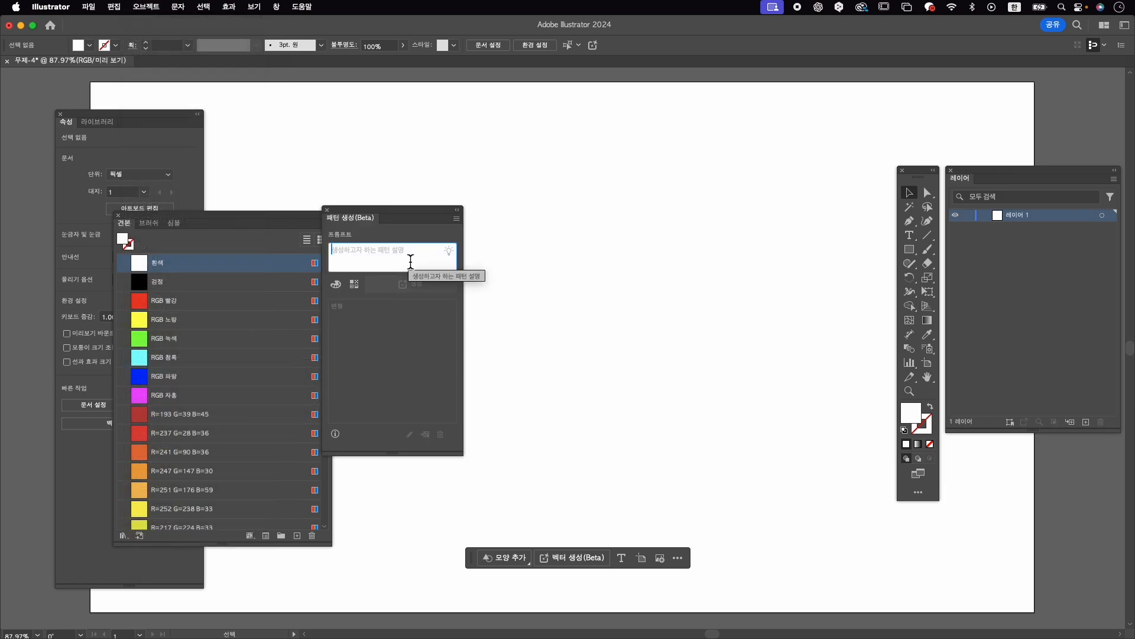
text(ㄱ)
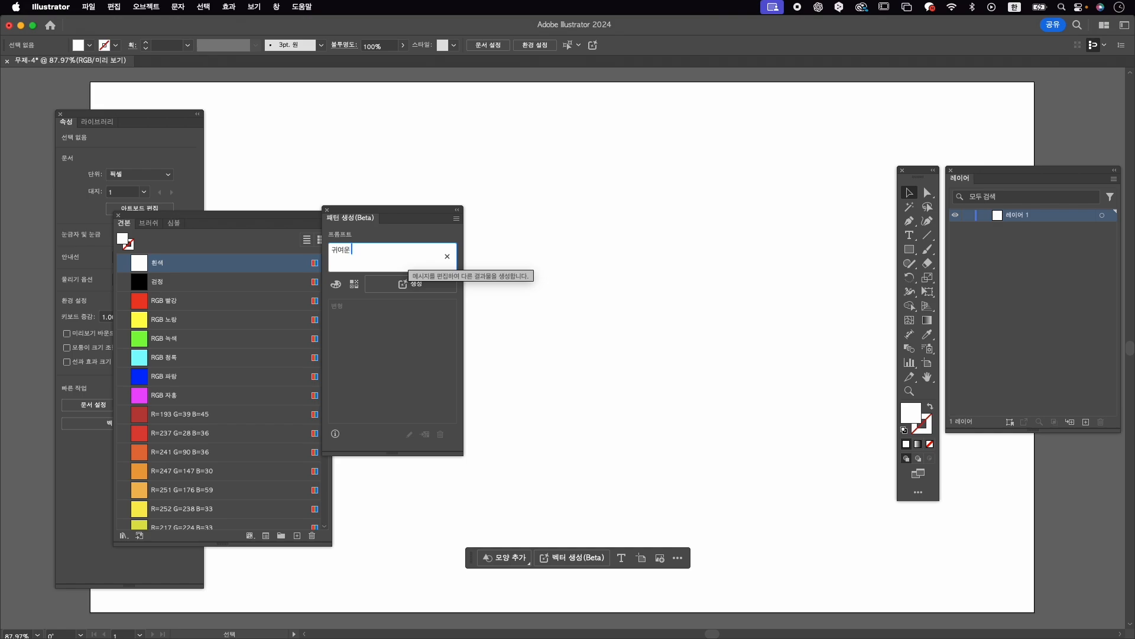
text(여운 토끼)
key(Return)
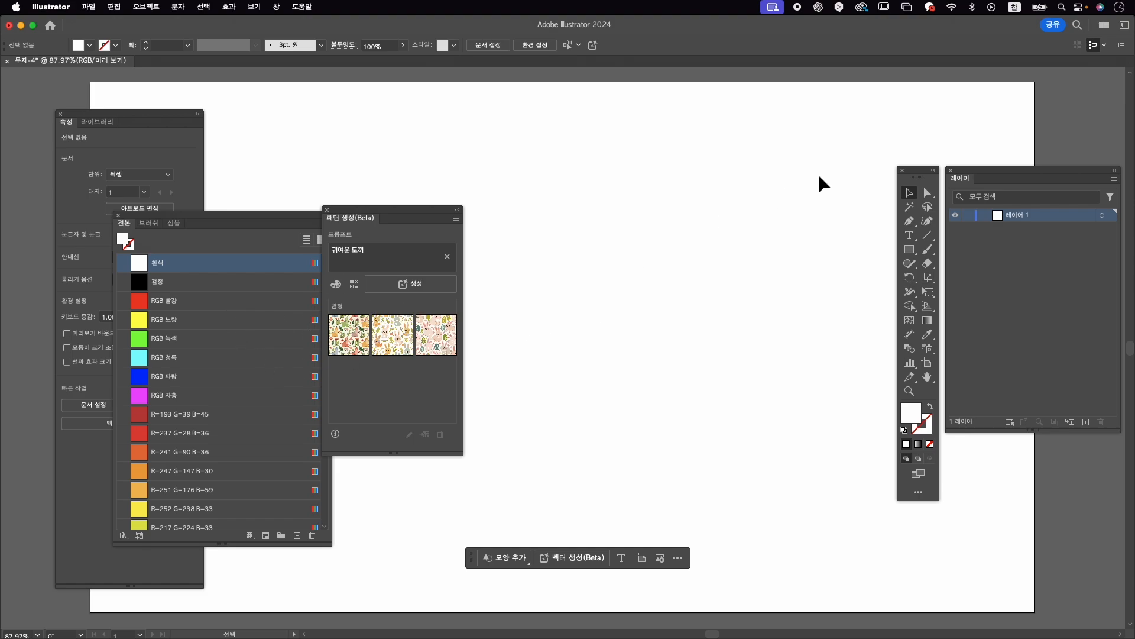
Delete the swatches from RGB 빨강 down through the gradients, patterns and the 회색 group
click(240, 302)
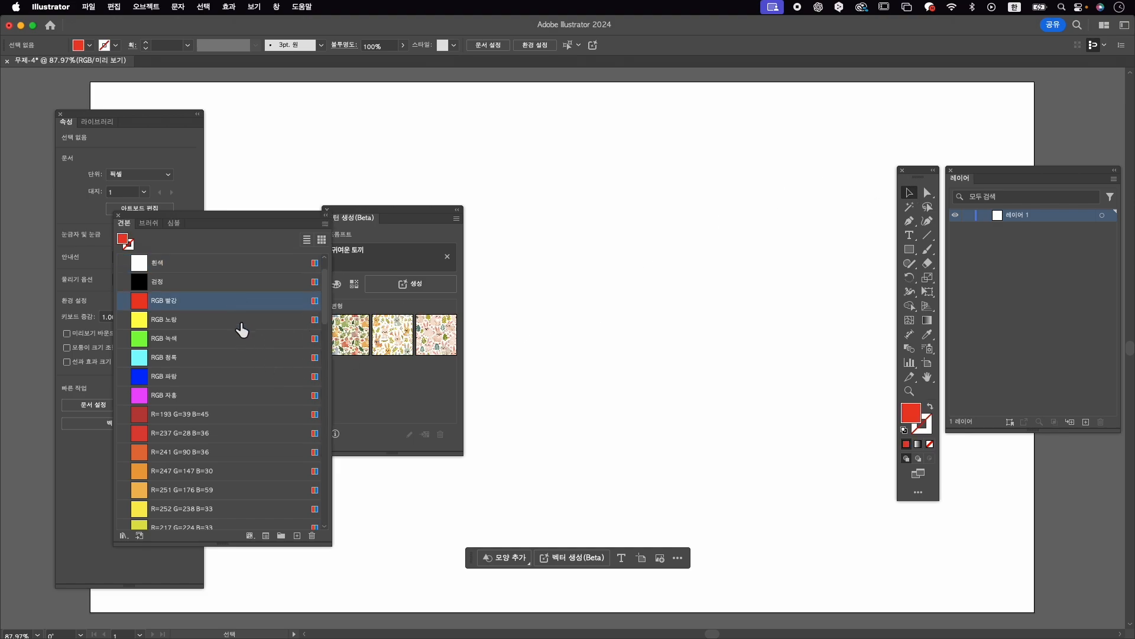
scroll(247, 439, down, 15)
scroll(250, 452, up, 5)
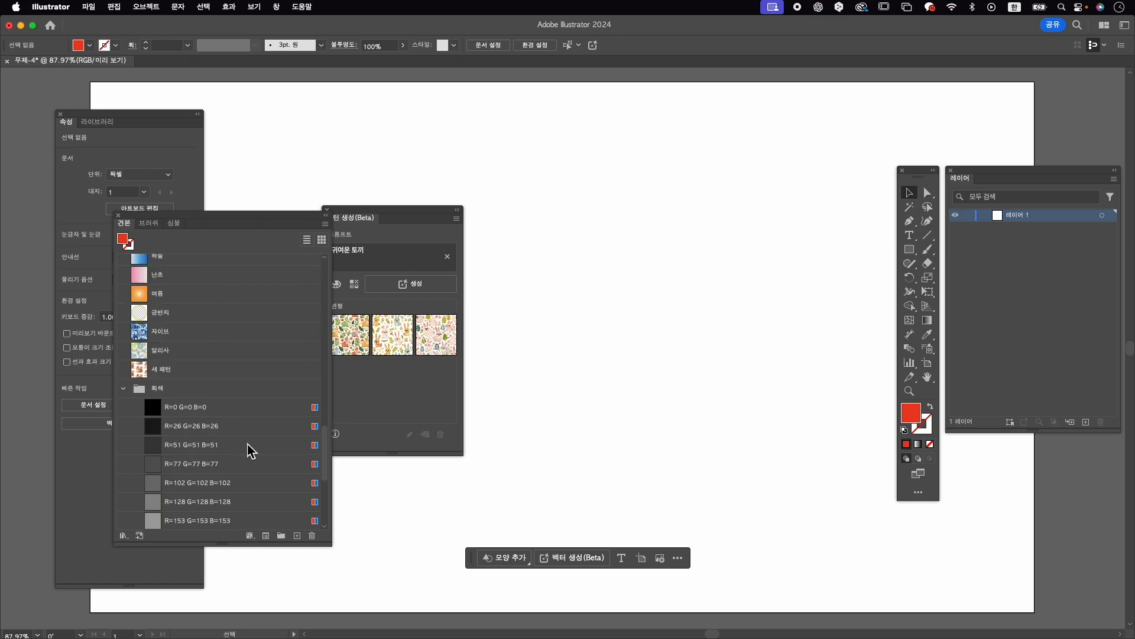
scroll(231, 414, down, 2)
click(211, 358)
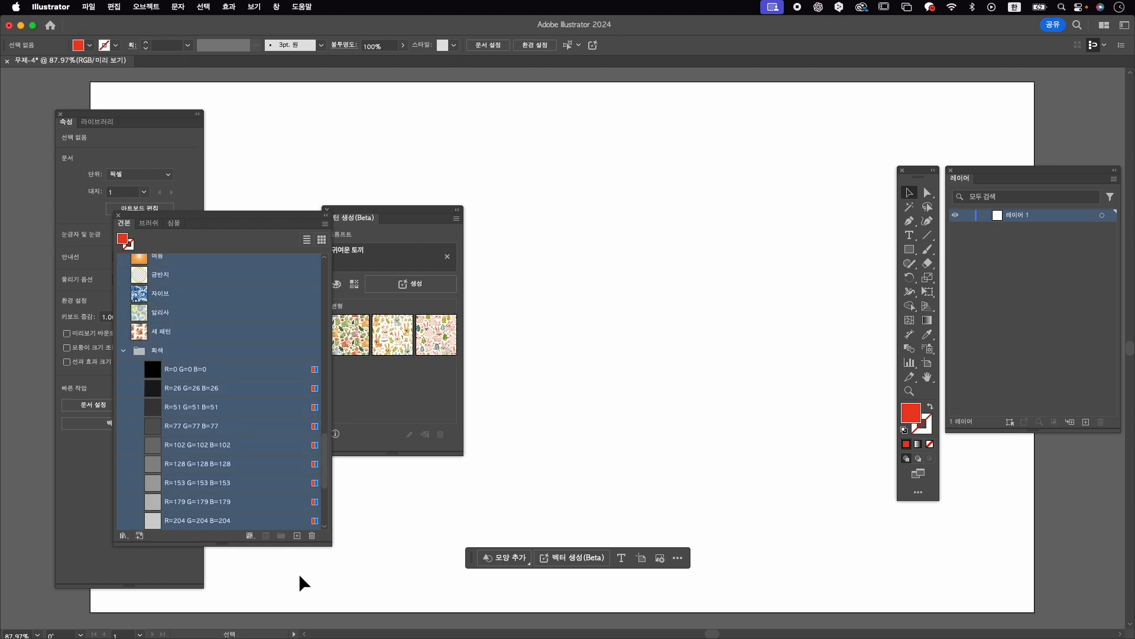
click(311, 535)
click(626, 350)
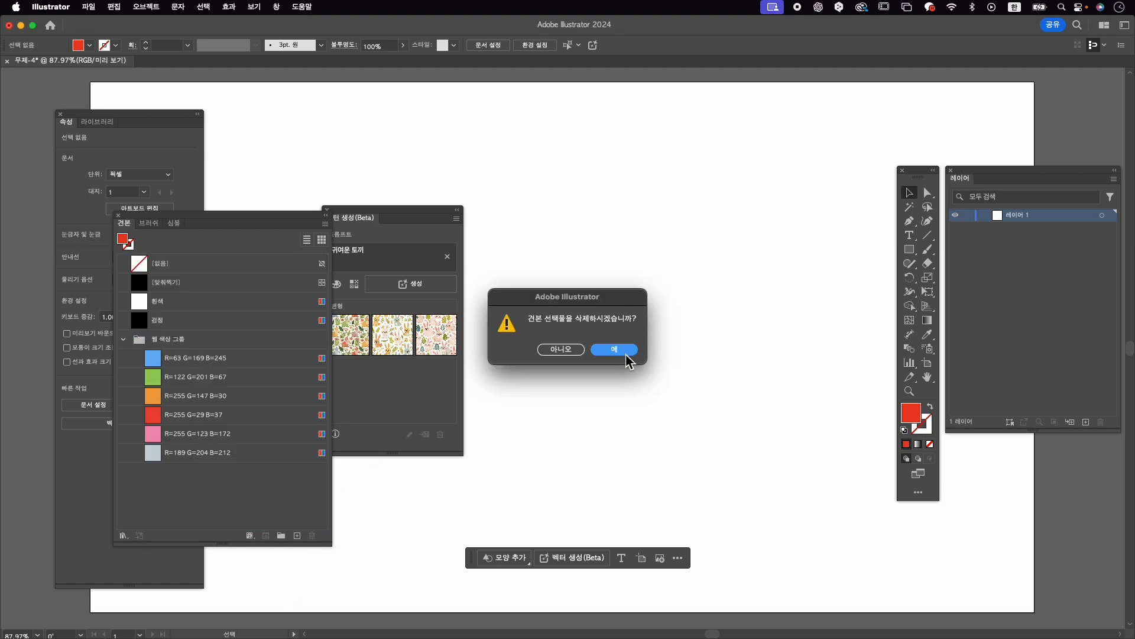
Delete the remaining web color group (웹 색상 그룹) from the swatches
click(294, 337)
click(312, 535)
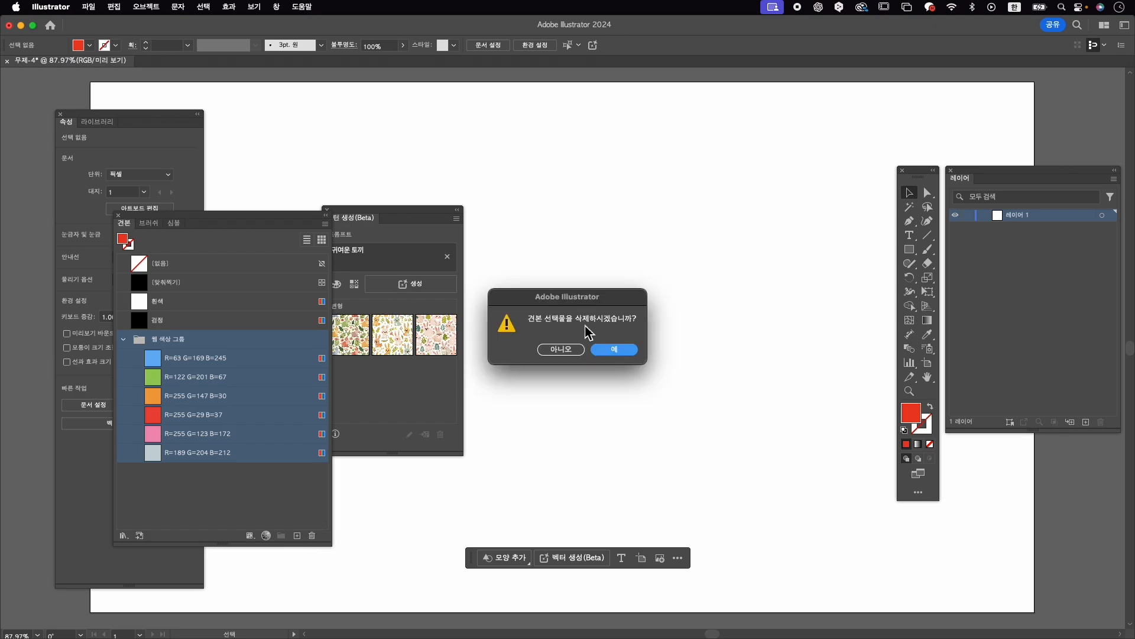
click(614, 350)
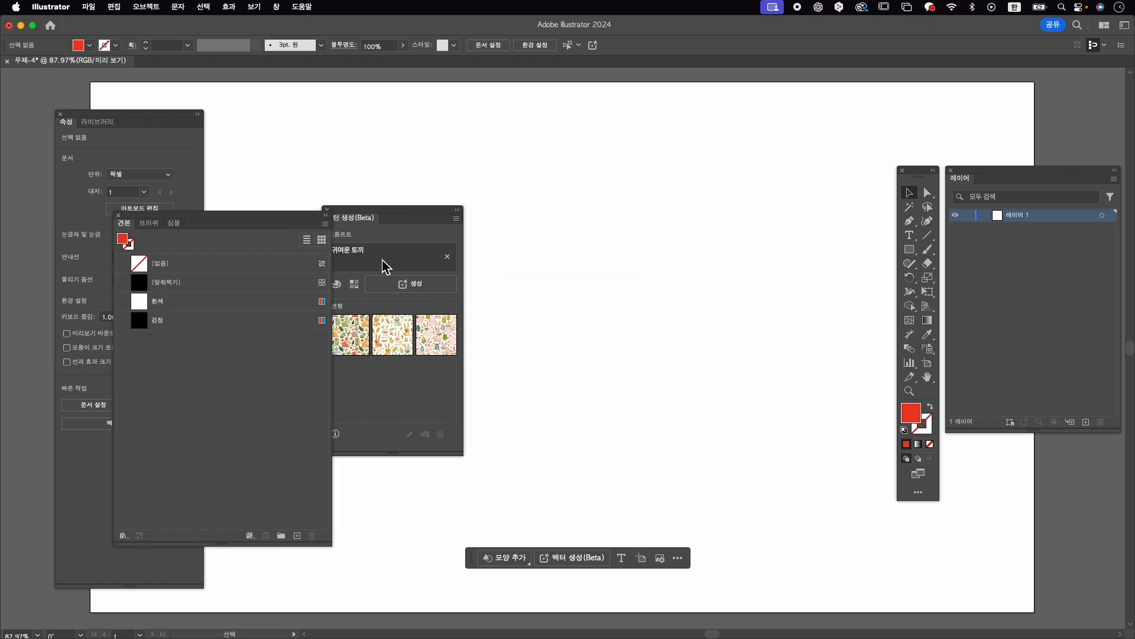
Add all three generated rabbit pattern variations to the swatches, ending with the pink one as the active fill
drag(404, 214, 416, 192)
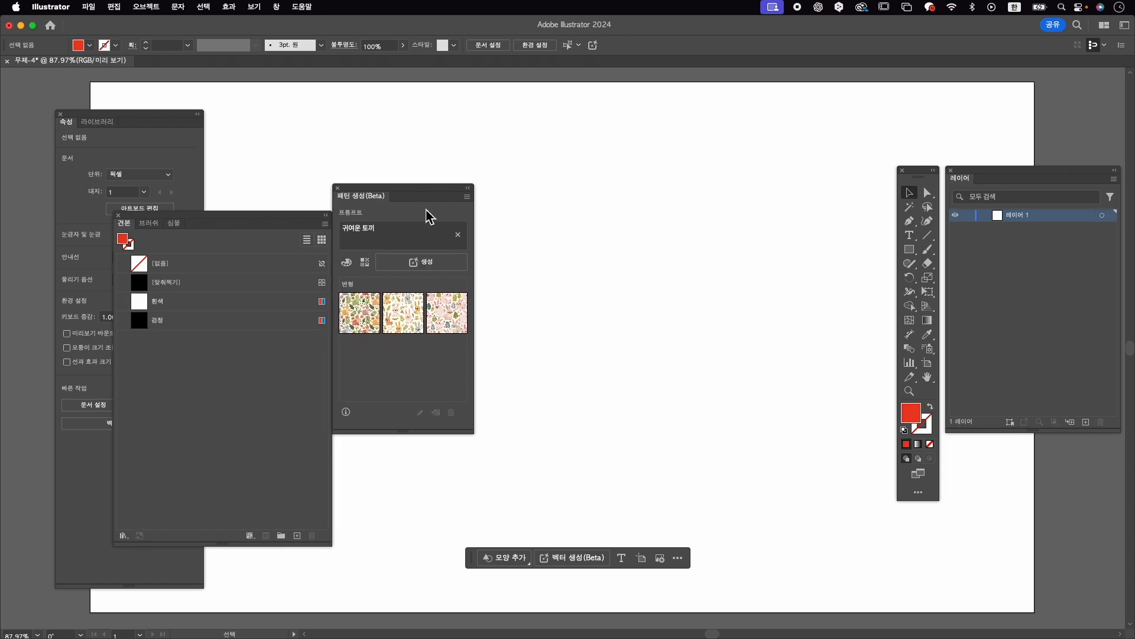
click(373, 324)
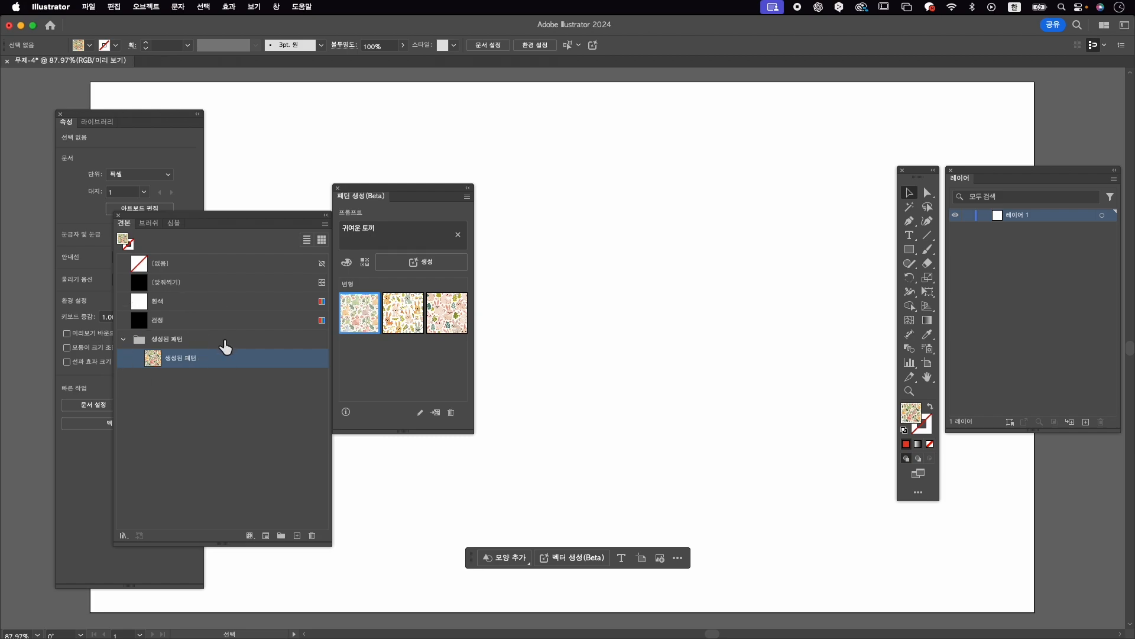
click(403, 327)
click(459, 330)
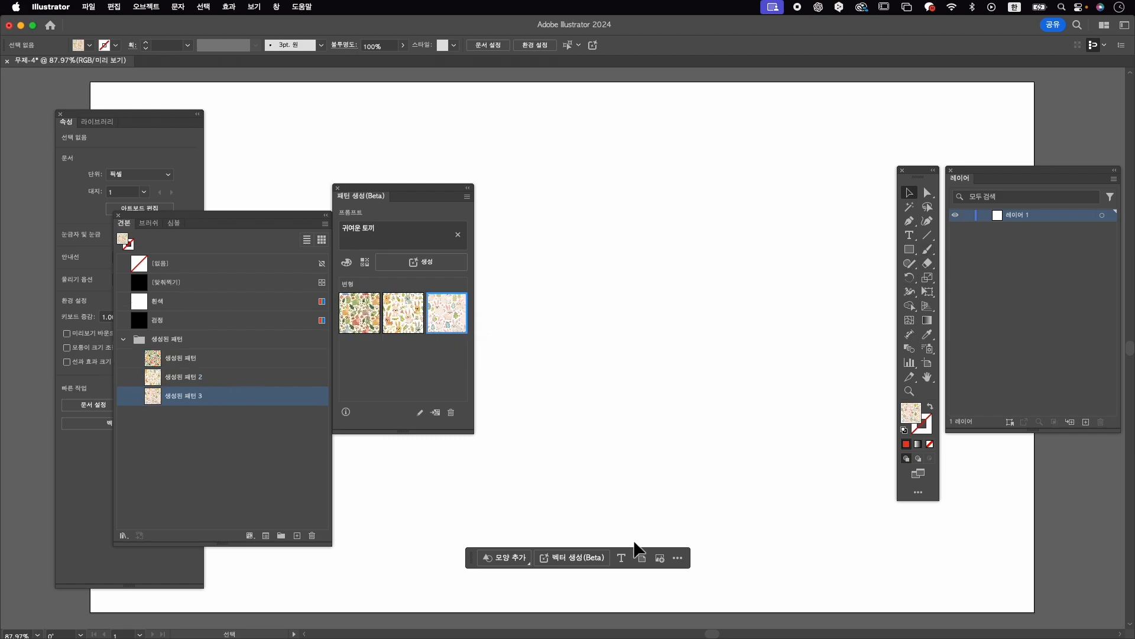
Draw a rectangle about 245 × 249 px filled with the third rabbit pattern and move it to about X 704.5, Y 321.5 px
click(504, 558)
click(509, 488)
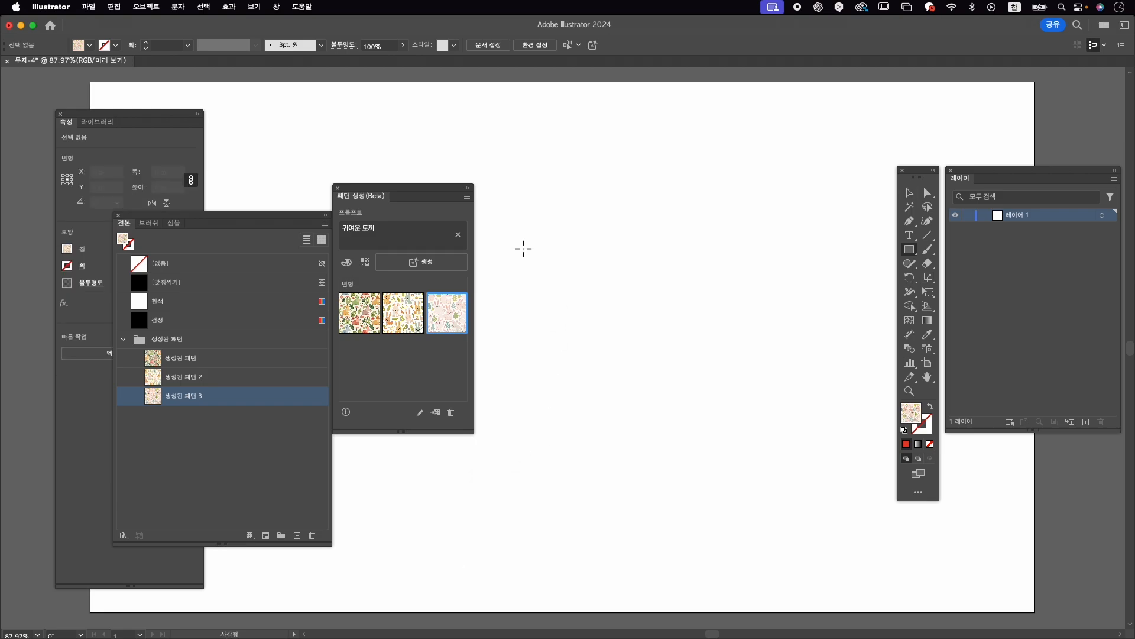
drag(590, 334, 760, 506)
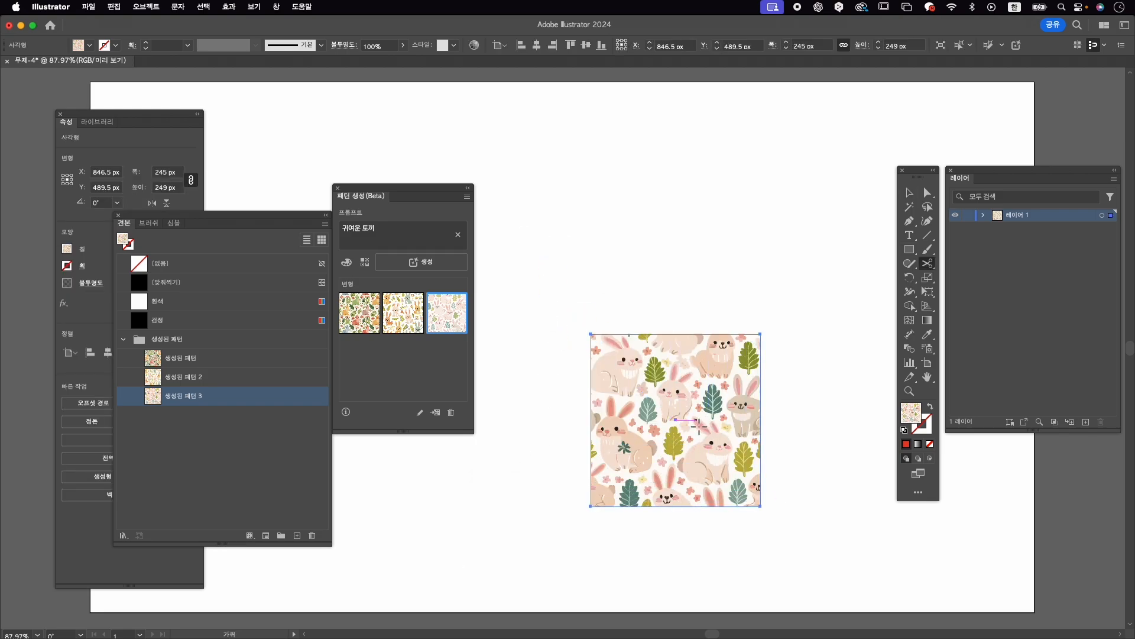
key(v)
drag(666, 385, 568, 269)
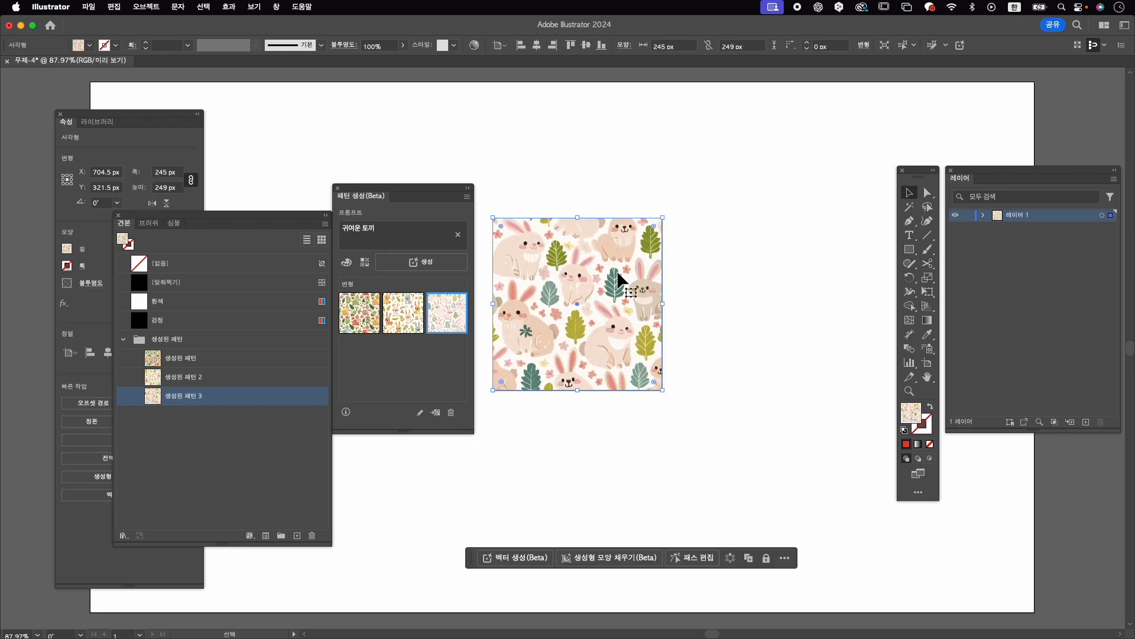
Enlarge the rabbit-patterned rectangle freehand to about 319 × 324 px and round its corners to about 66 px, shifting it slightly upward
mouse_move(666, 397)
mouse_down()
mouse_move(757, 487)
mouse_move(664, 398)
mouse_up()
click(763, 450)
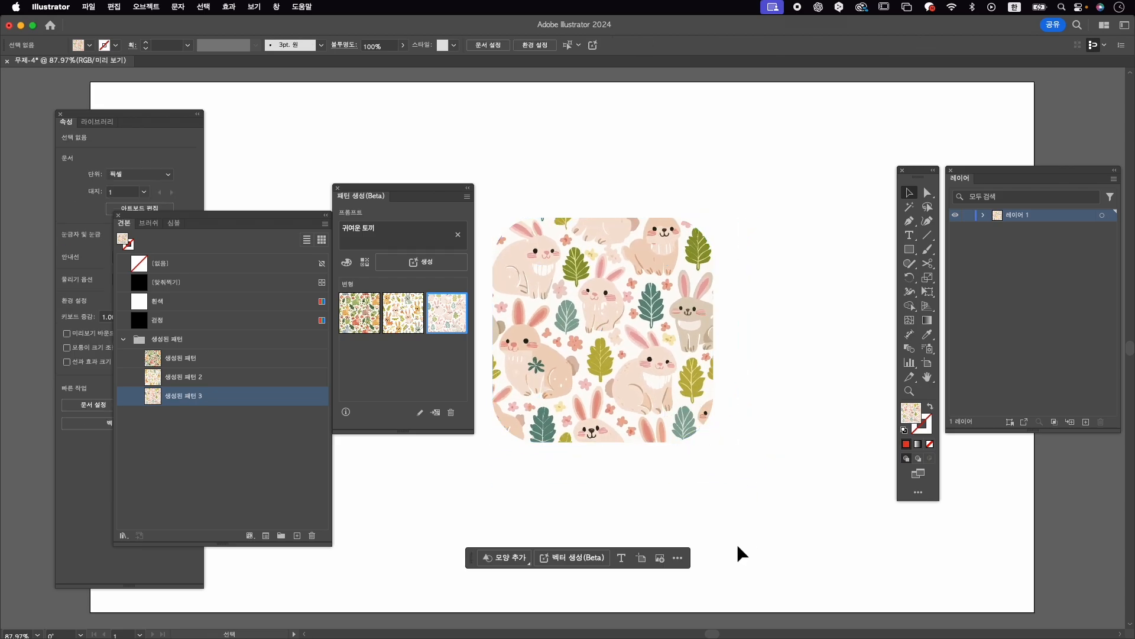
drag(670, 438, 663, 398)
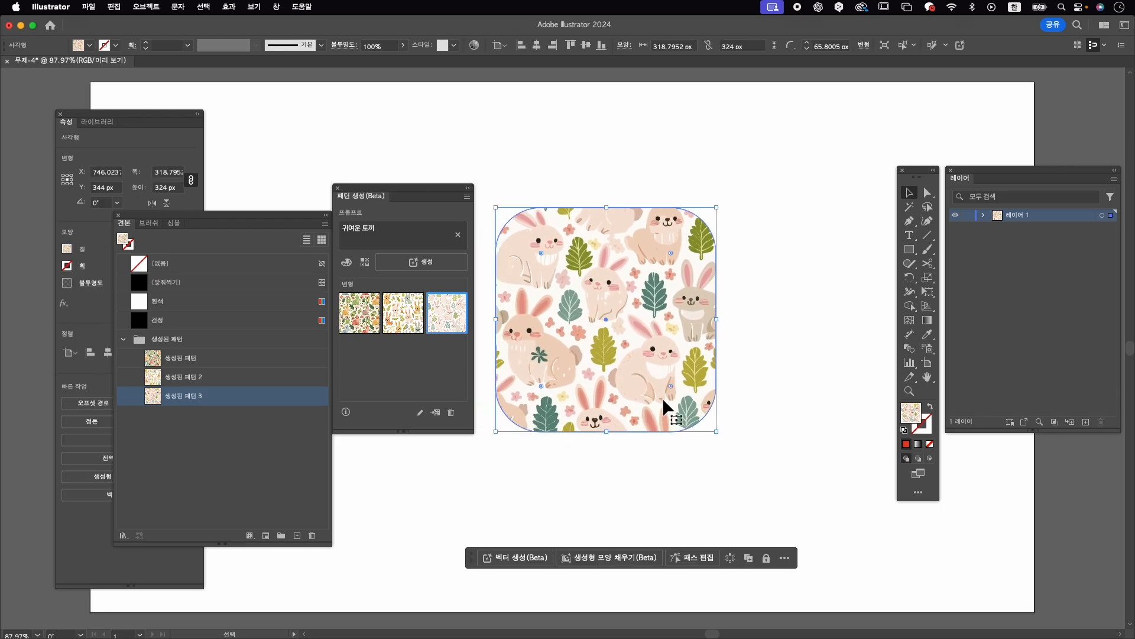